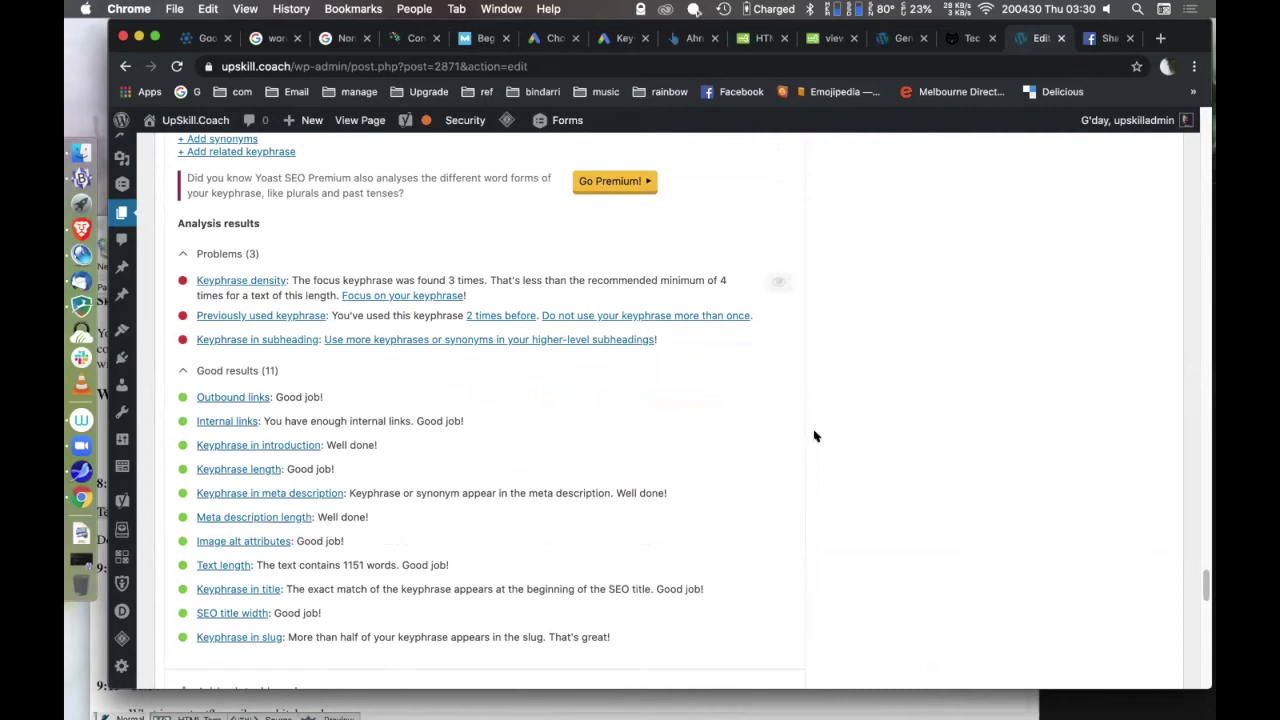
Review the Yoast SEO analysis results, covering keyphrase problems, image alt attributes, text length, keyphrase in title and keyphrase in slug.
scroll(814, 436, down, 2)
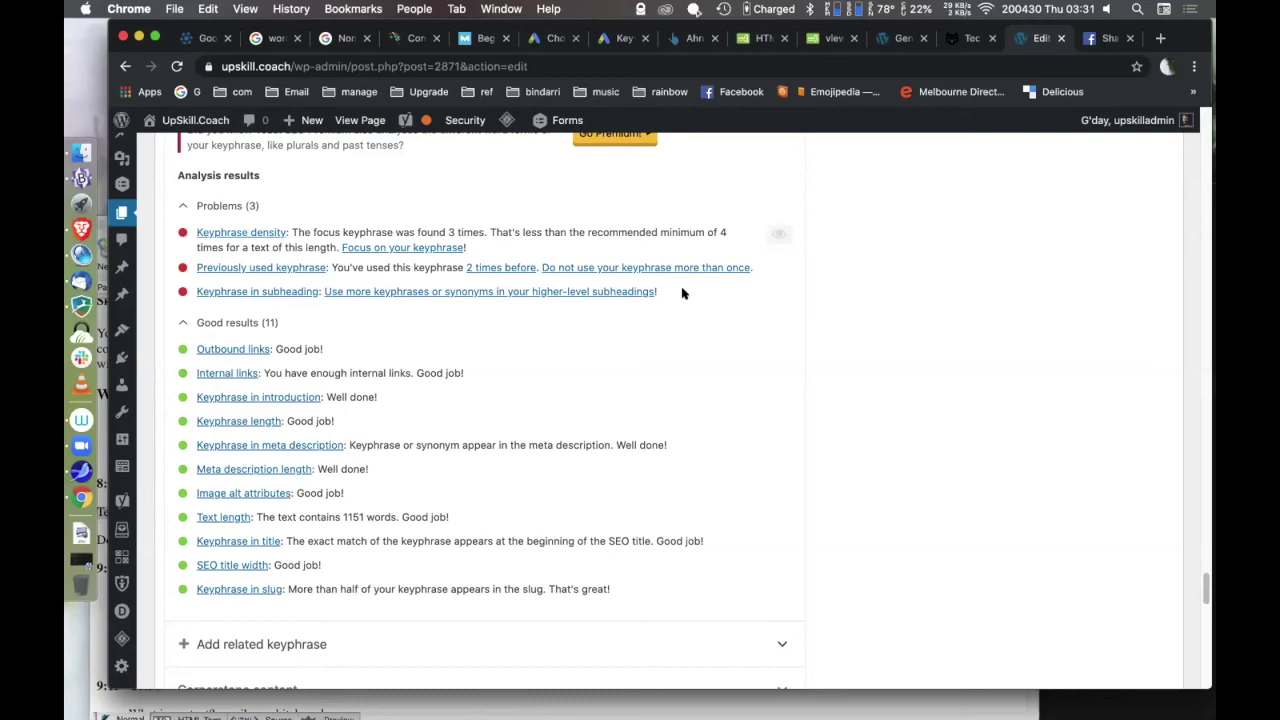
scroll(683, 293, down, 2)
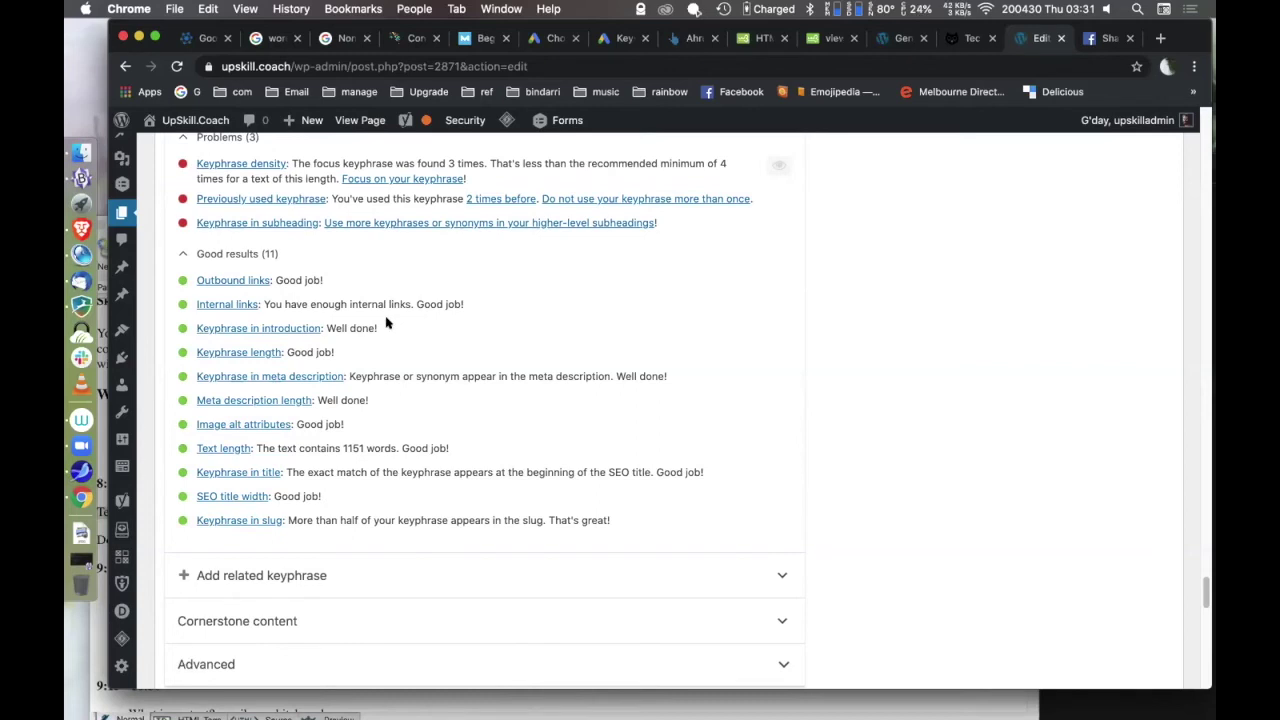
scroll(386, 323, down, 3)
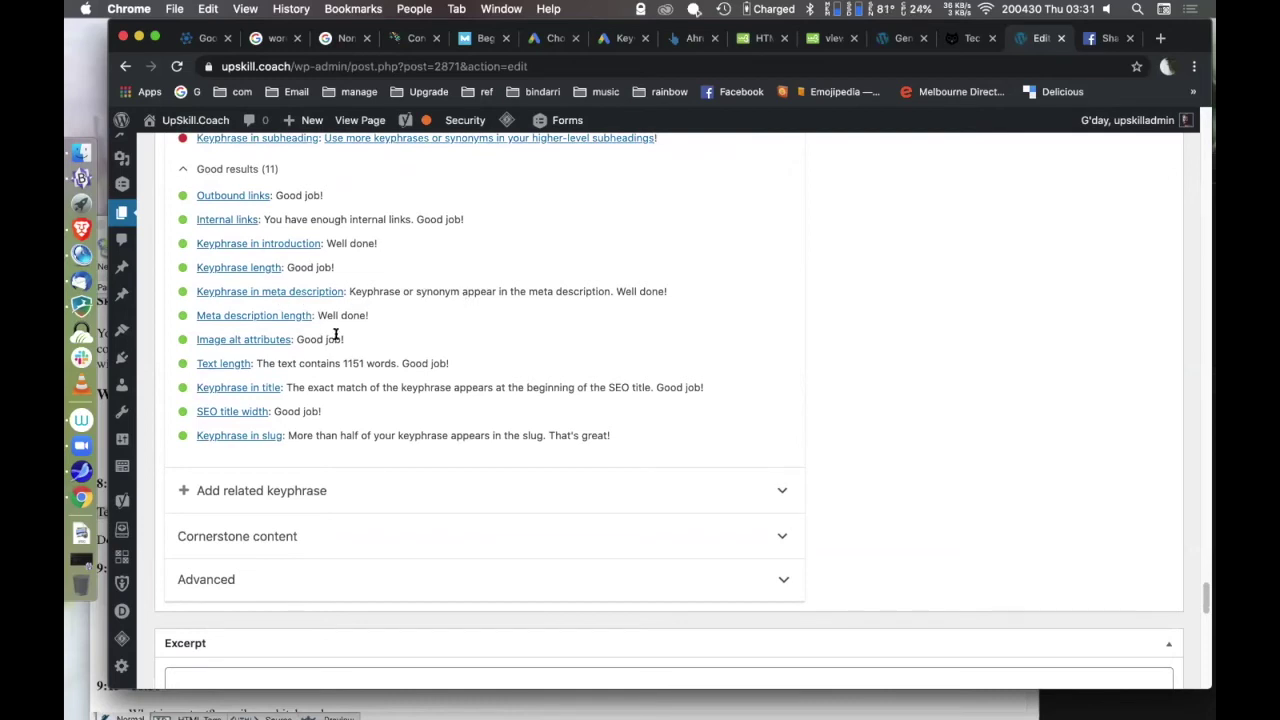
drag(295, 339, 242, 338)
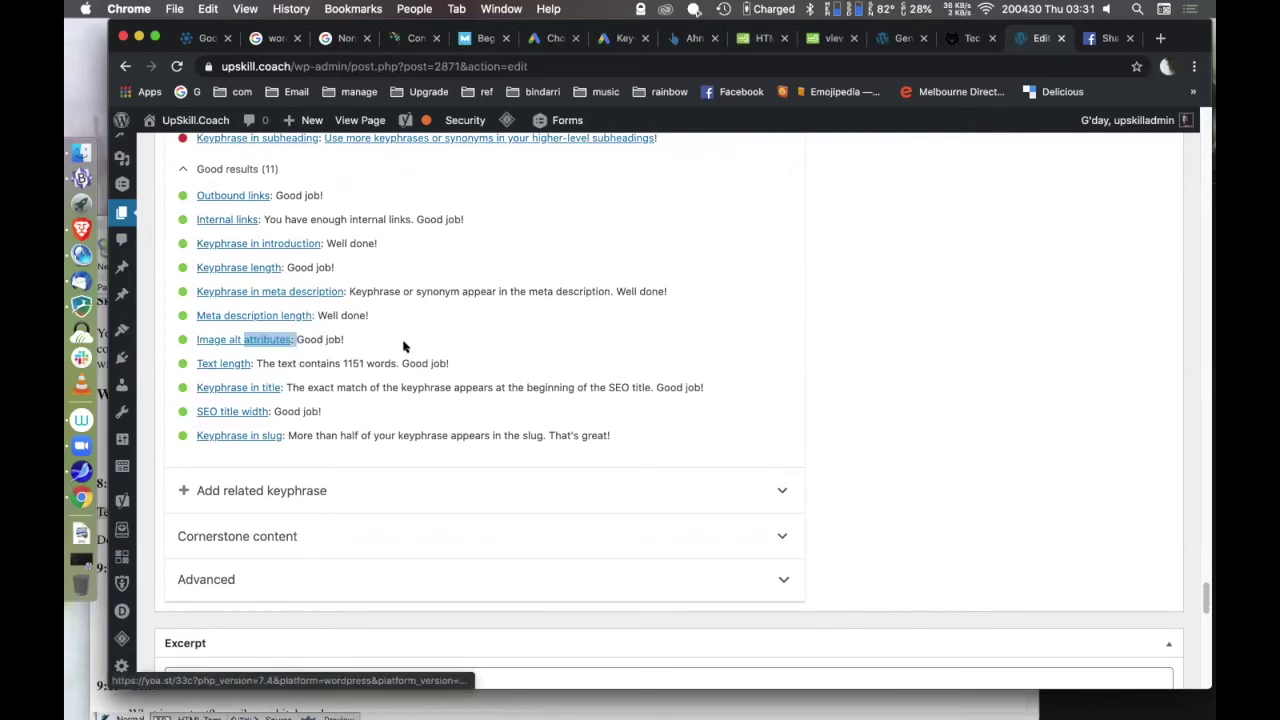
click(446, 357)
drag(462, 363, 265, 357)
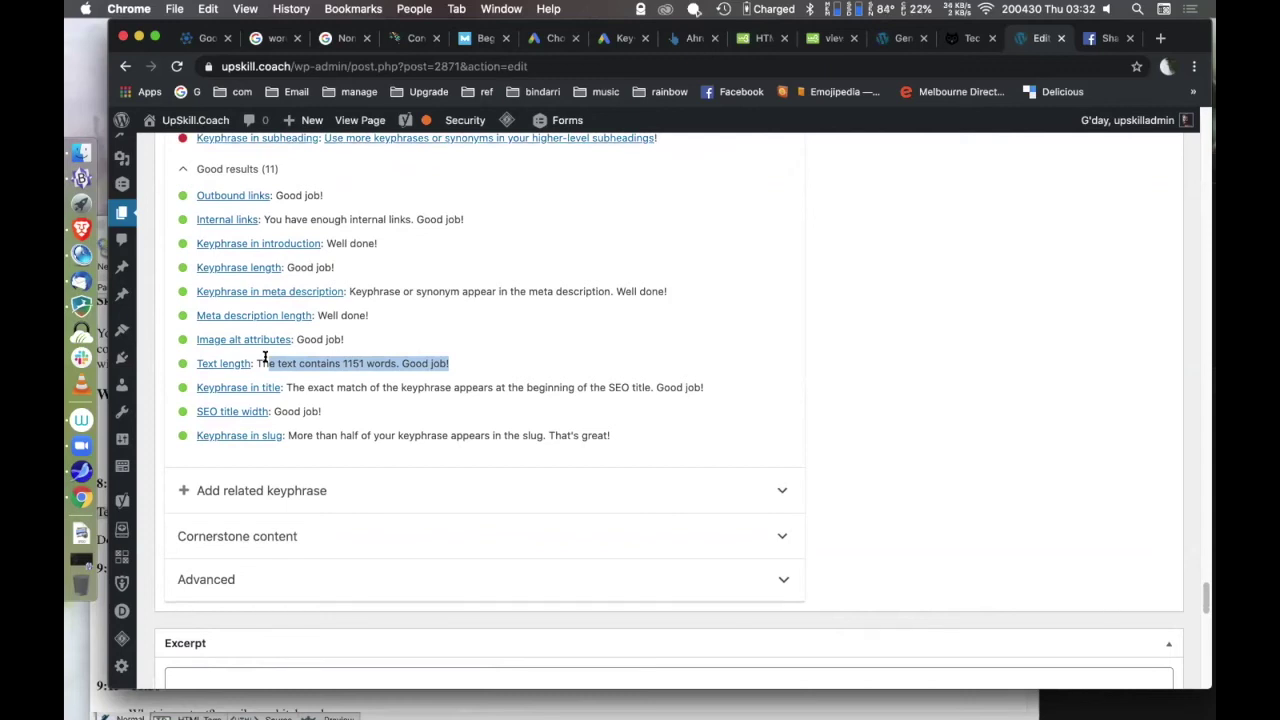
click(362, 385)
drag(352, 385, 451, 387)
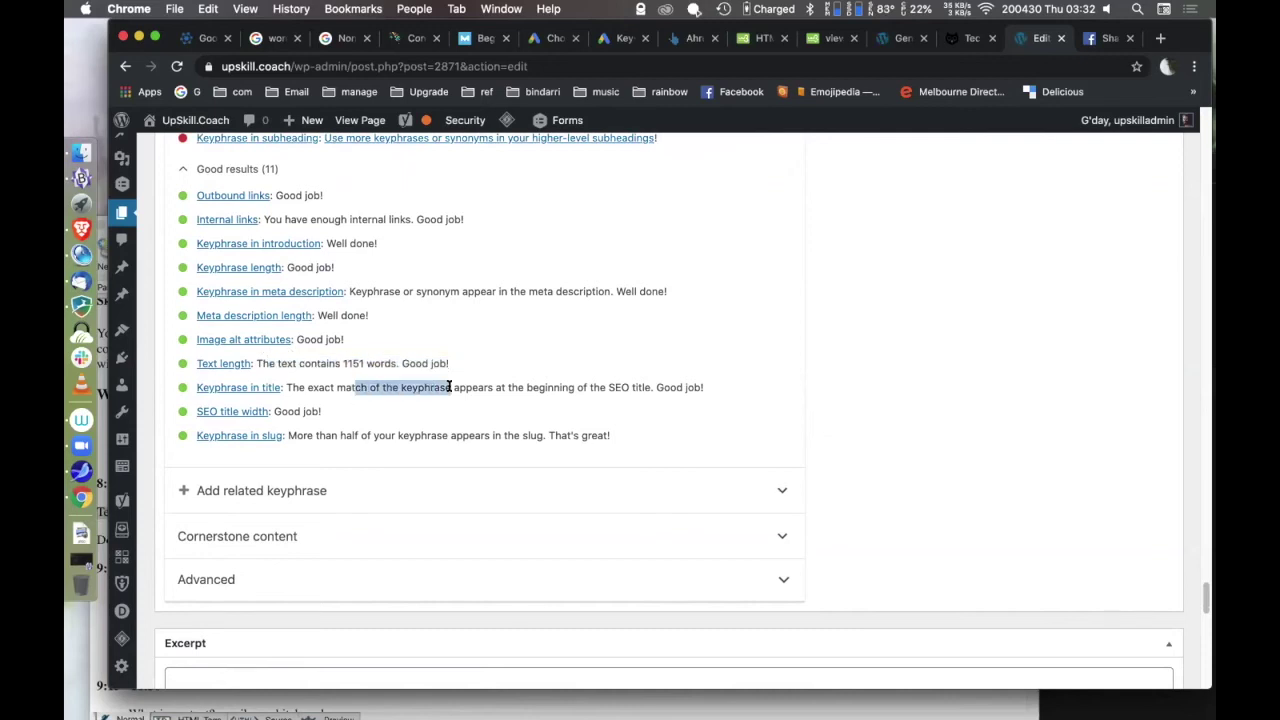
click(300, 410)
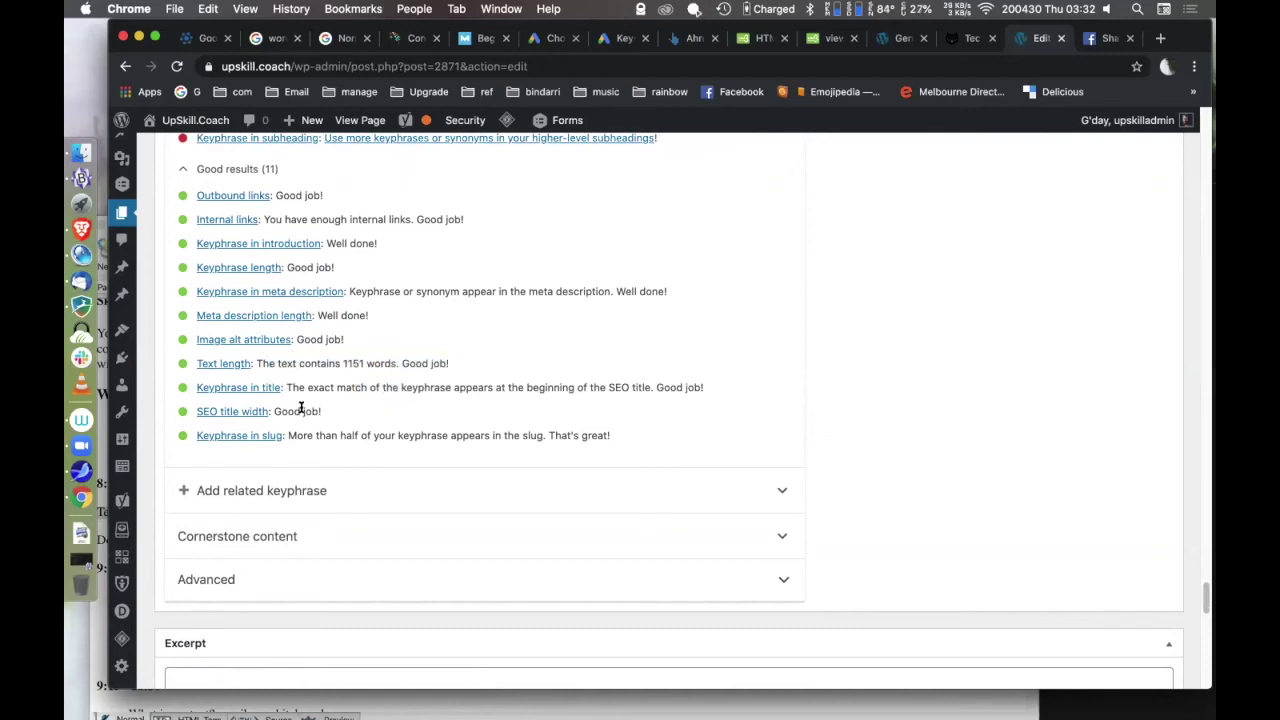
drag(360, 435, 421, 430)
scroll(513, 397, up, 3)
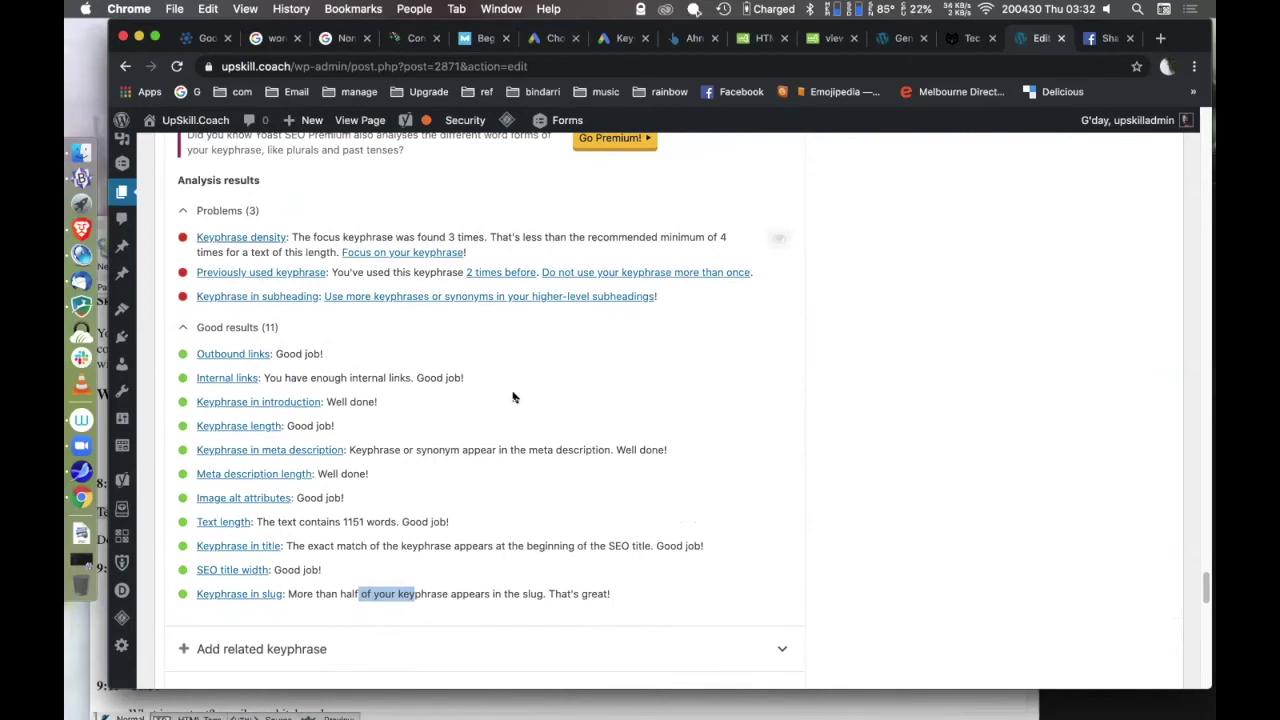
Open the WordPress Training Melbourne page's permalink in a new browser tab and switch to that tab.
scroll(513, 397, up, 15)
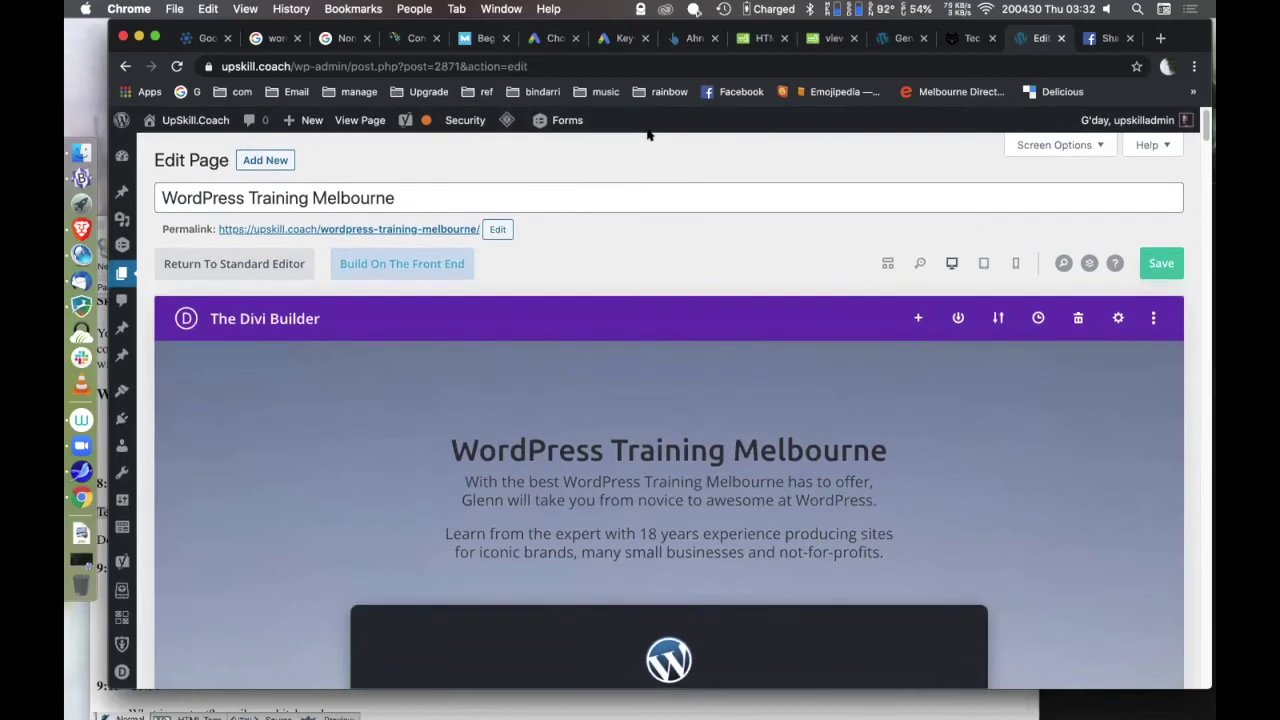
click(963, 38)
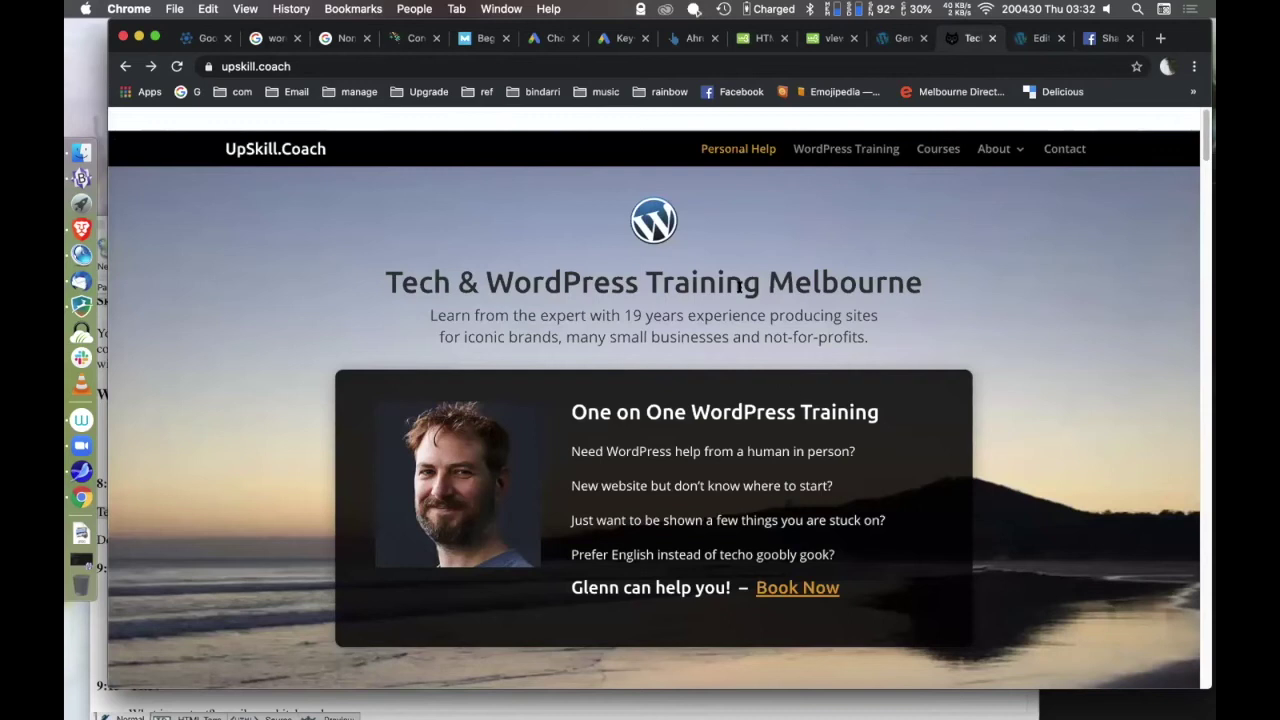
click(1040, 38)
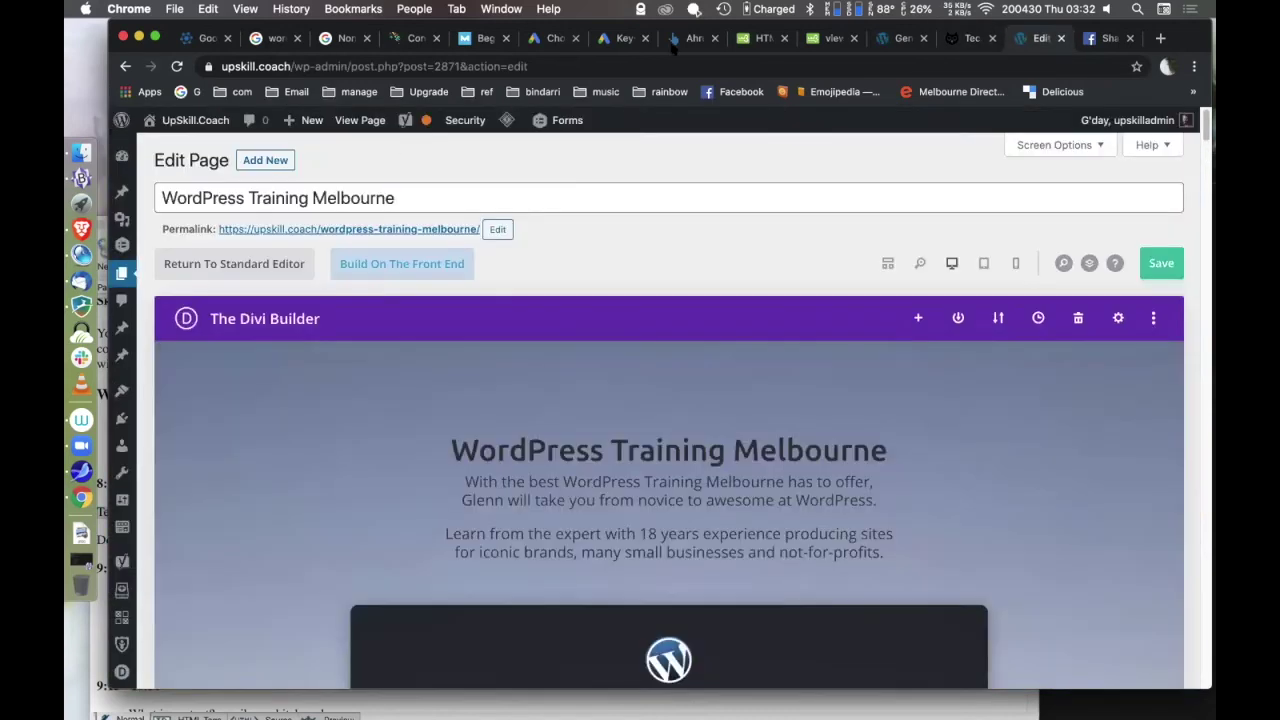
right_click(368, 229)
click(418, 238)
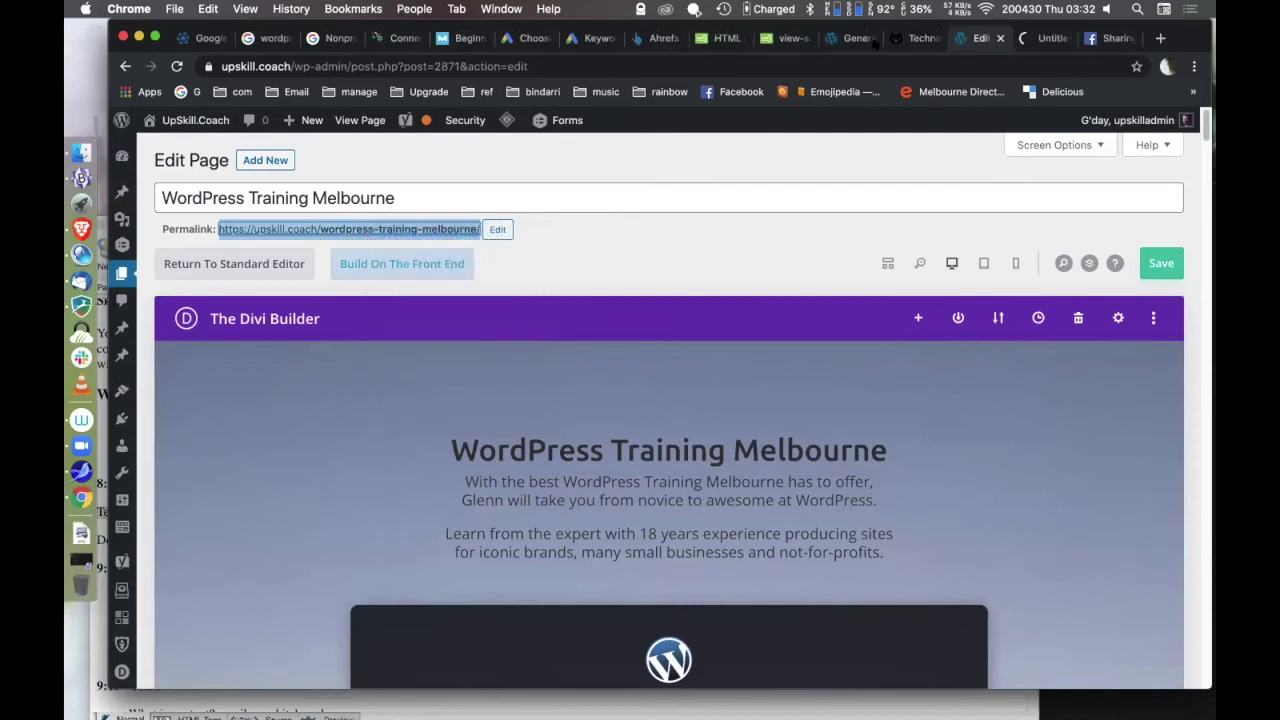
click(1038, 38)
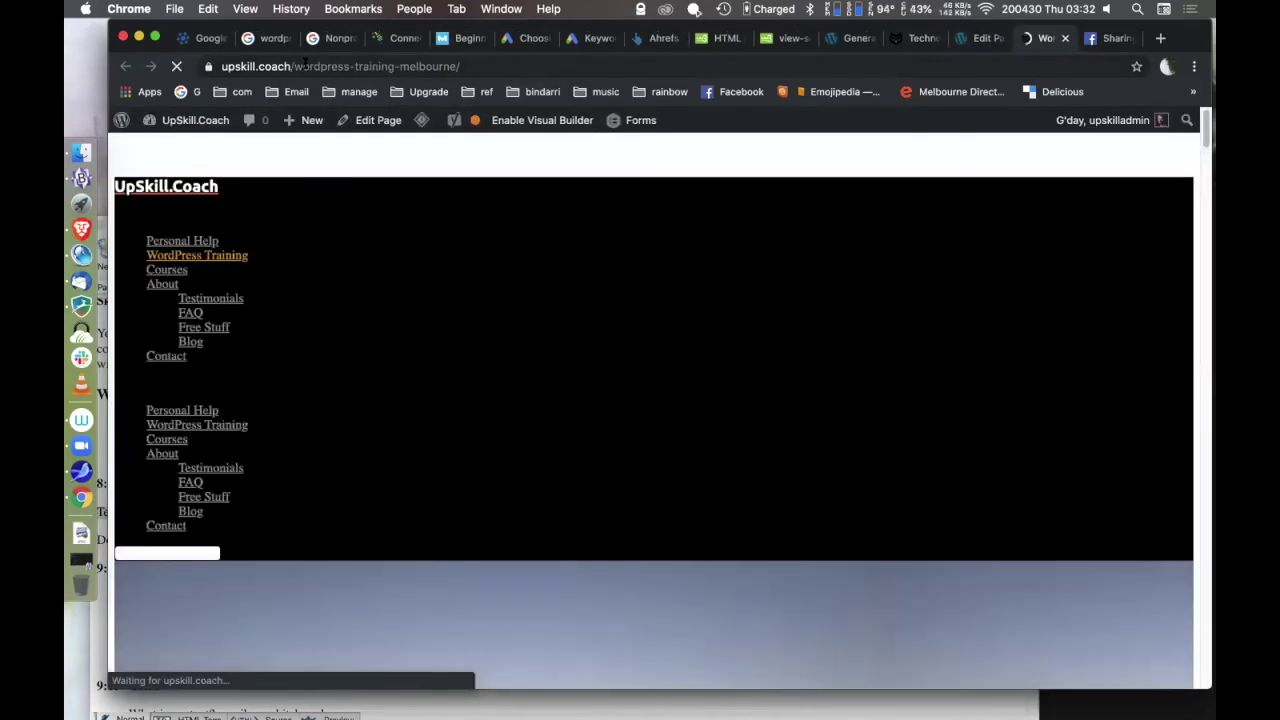
Compare the wordpress-training-melbourne slug in the live page's address with its main heading.
drag(295, 66, 459, 66)
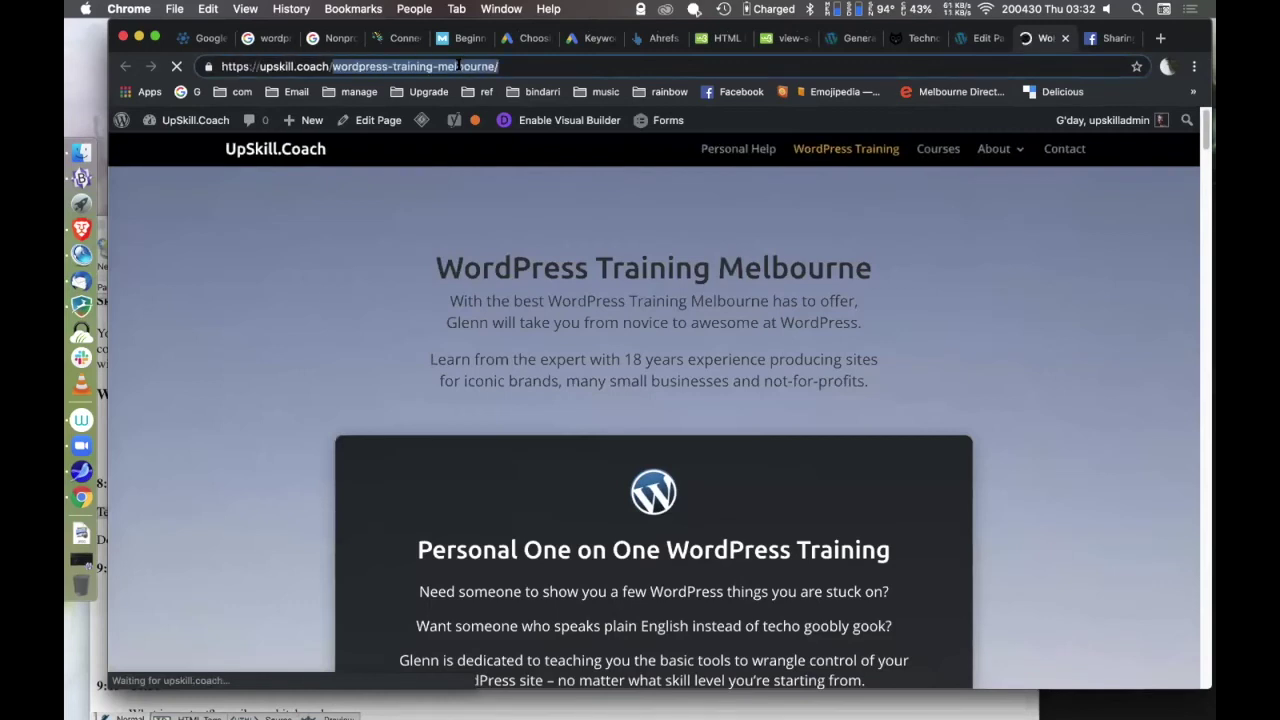
drag(437, 263, 866, 264)
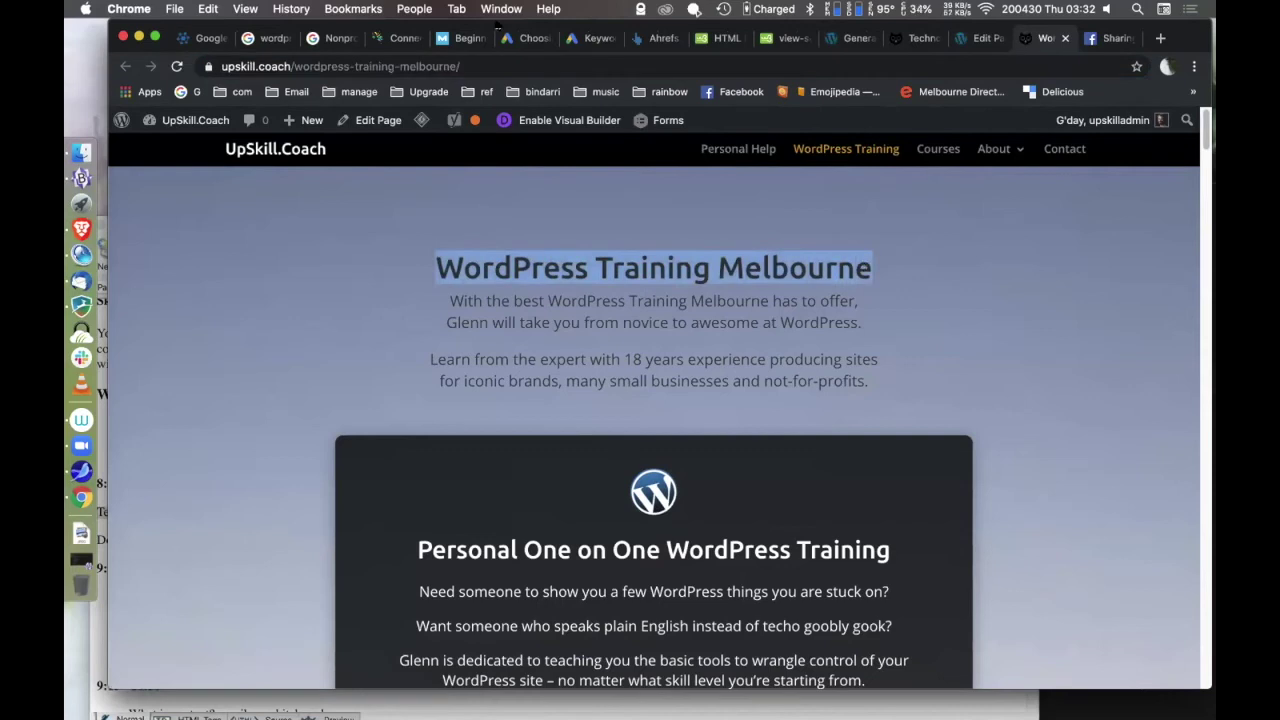
drag(145, 28, 145, 135)
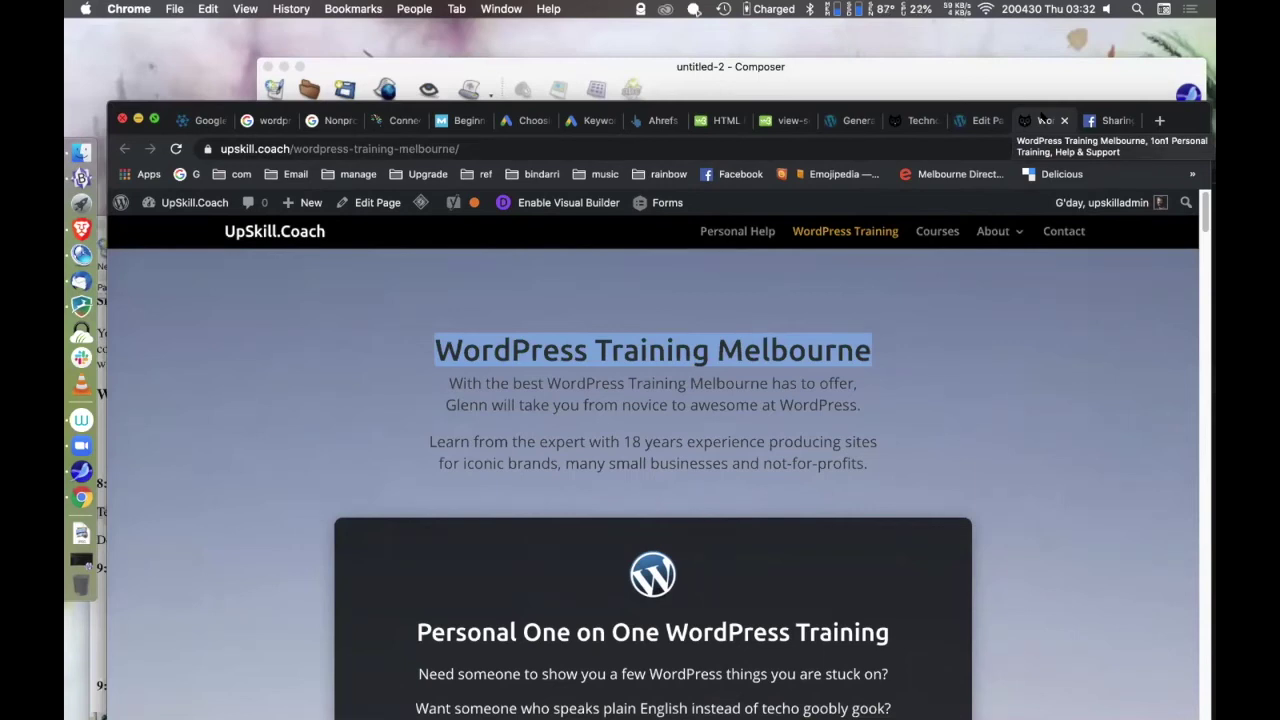
click(554, 337)
drag(460, 345, 587, 348)
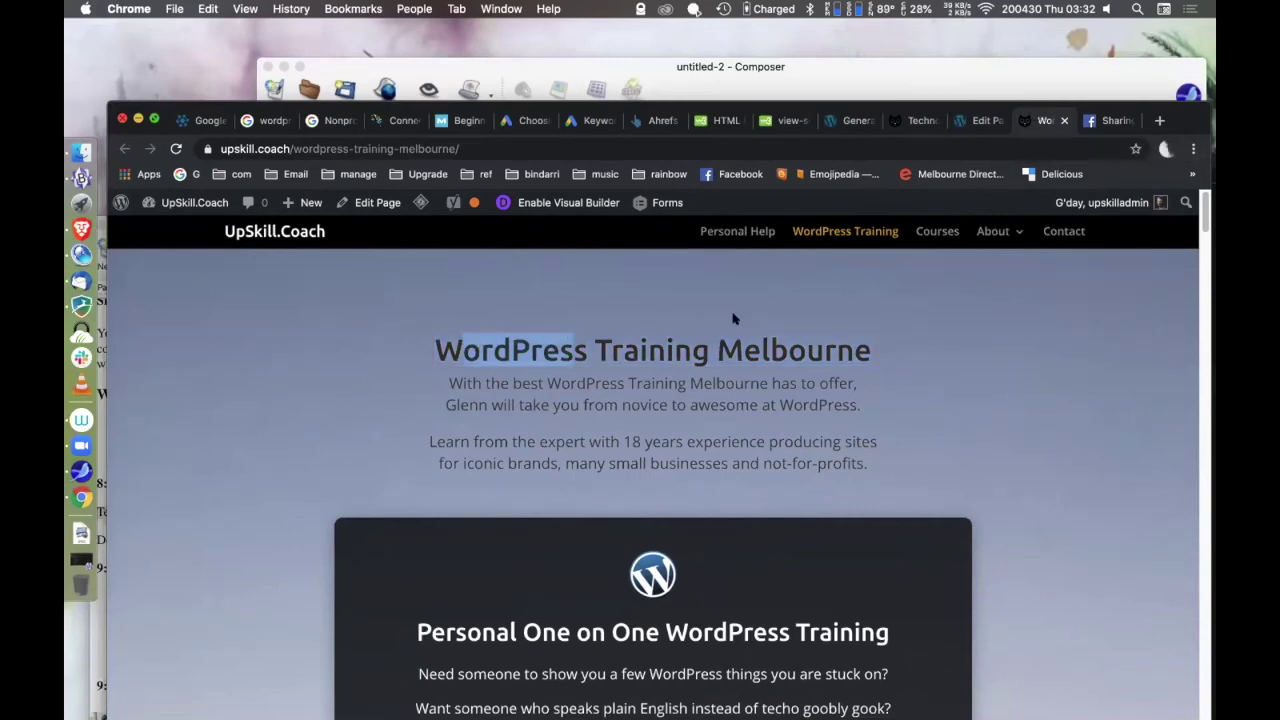
drag(732, 318, 742, 326)
drag(292, 148, 470, 148)
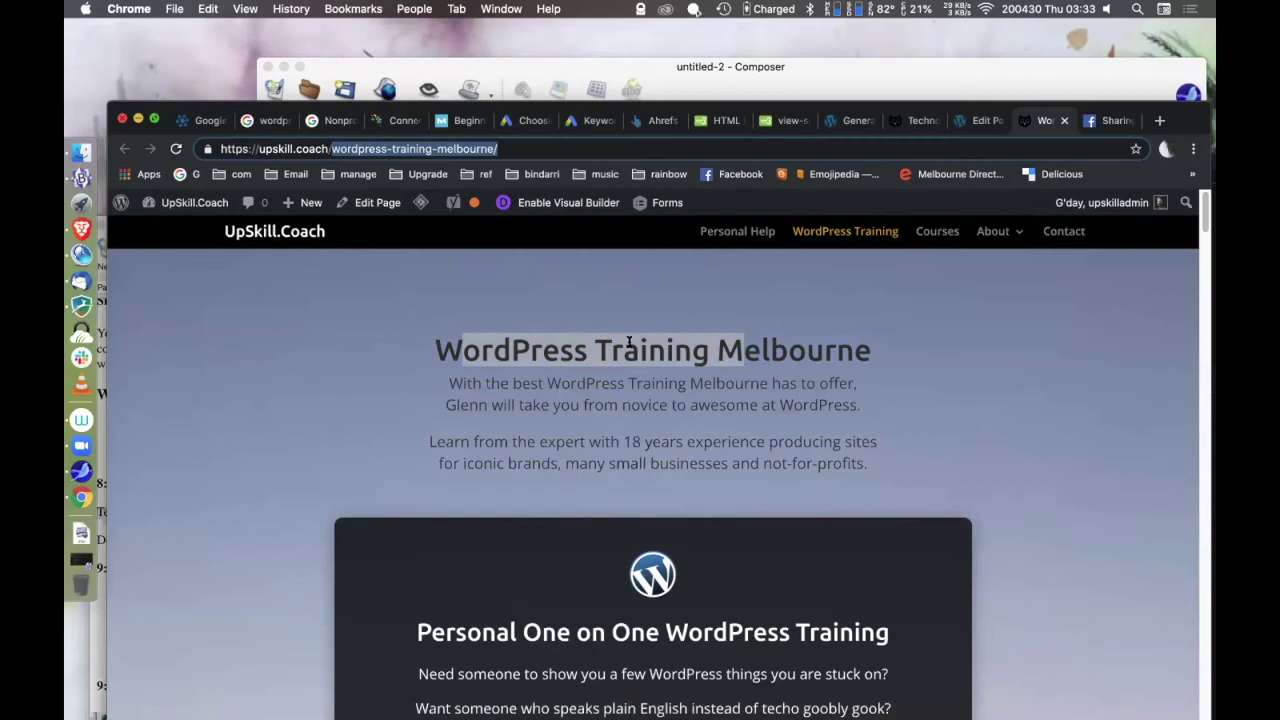
Return to the page editor and check the wording of the page title against the permalink.
click(980, 120)
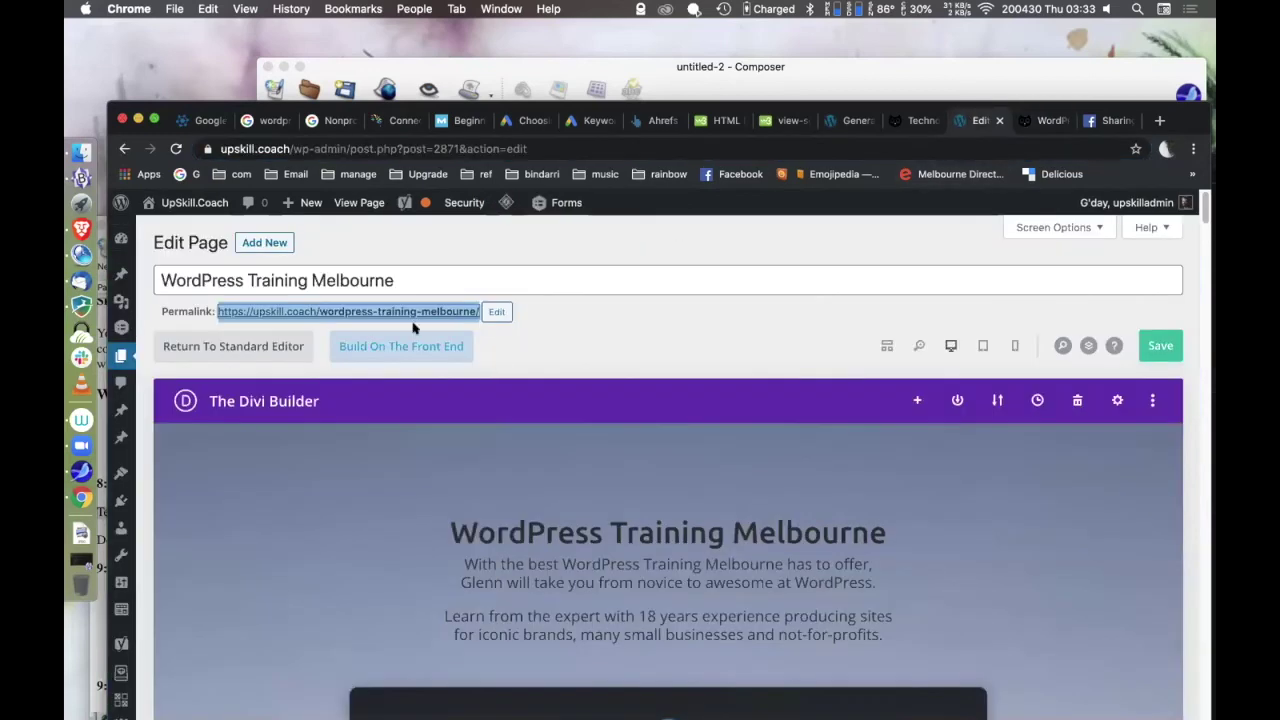
click(417, 277)
key(shift+Left)
key(shift+Left)
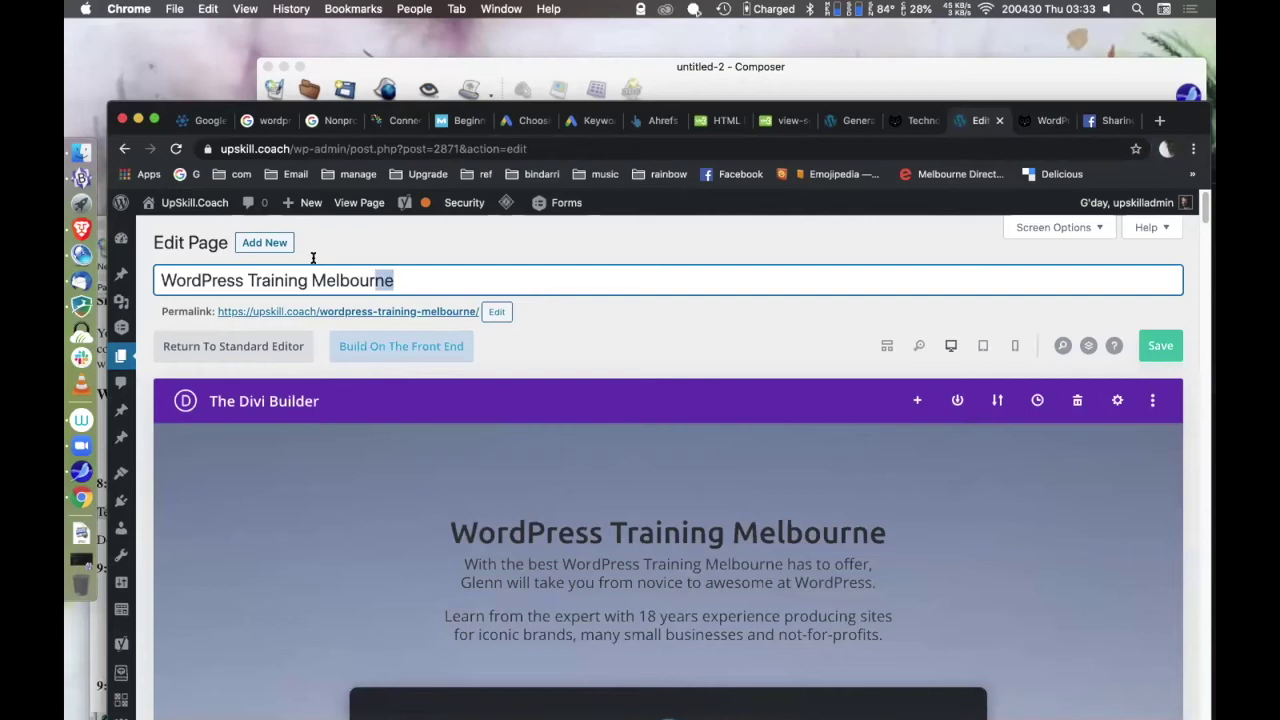
key(super+a)
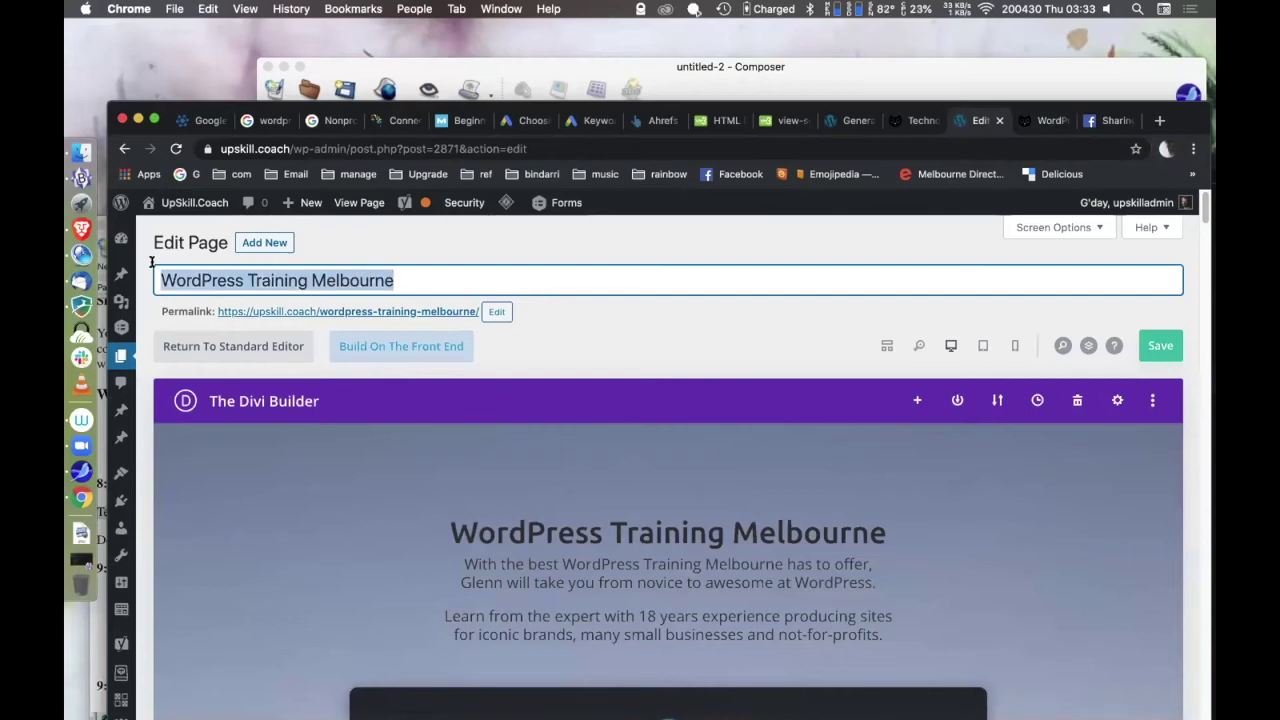
click(421, 275)
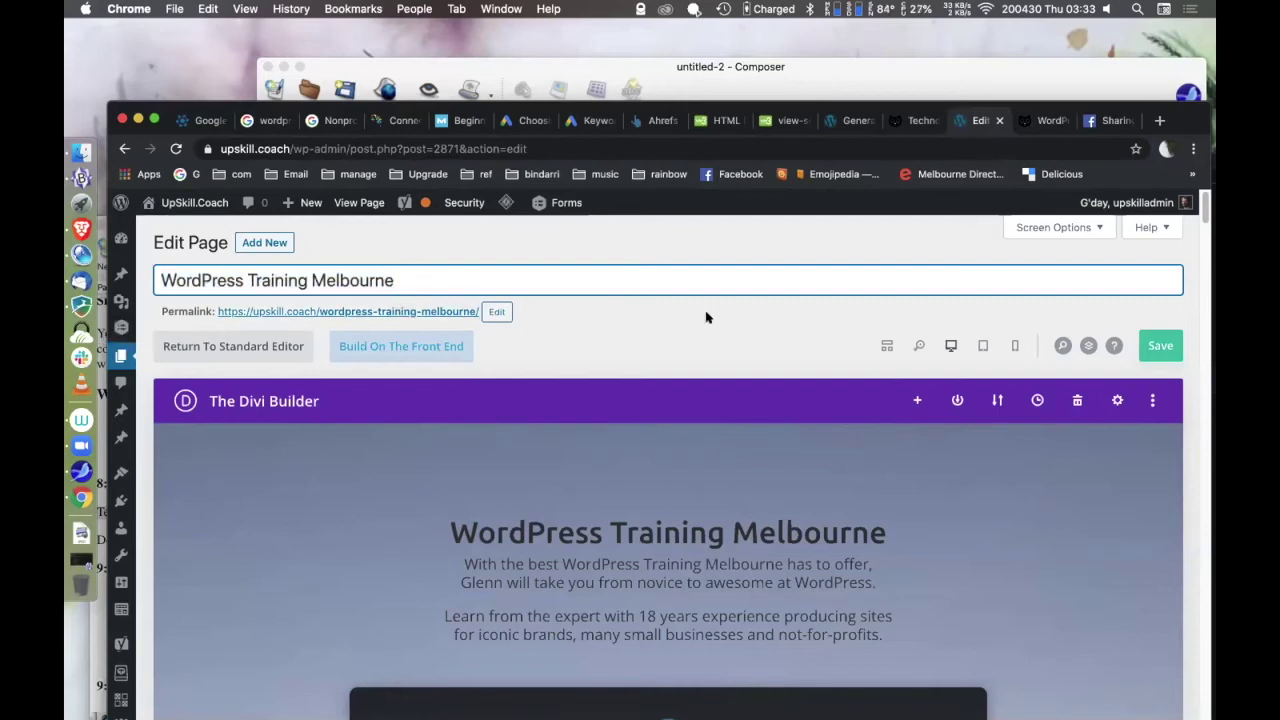
Show the Yoast readability analysis for the page and examine the transition words and Flesch Reading Ease results.
scroll(713, 436, down, 20)
scroll(712, 441, up, 3)
scroll(712, 441, down, 10)
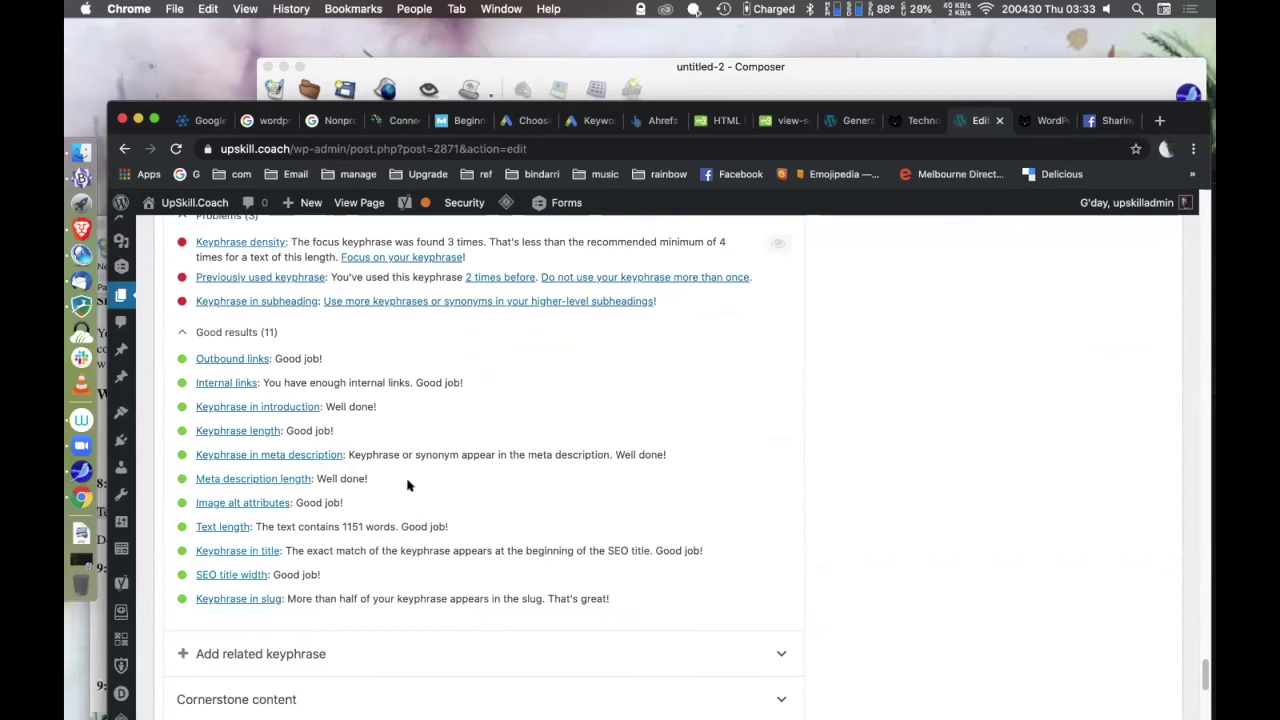
scroll(407, 485, up, 10)
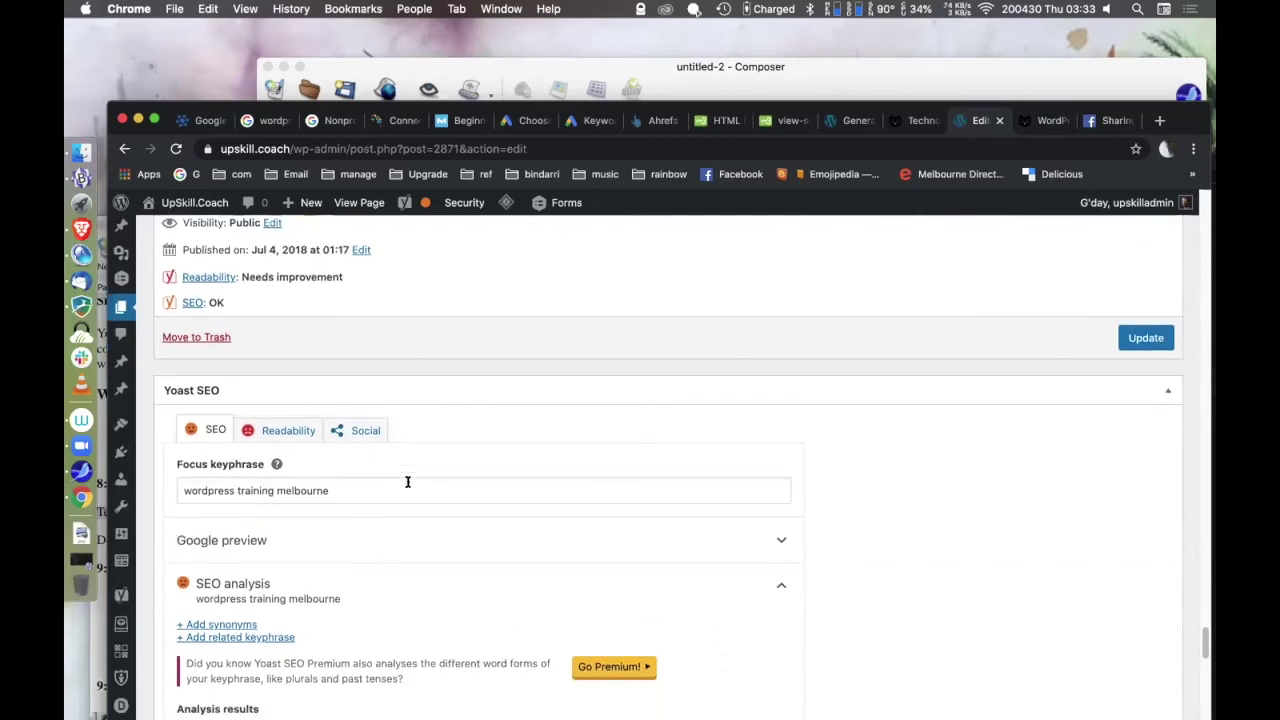
click(270, 432)
scroll(874, 545, down, 3)
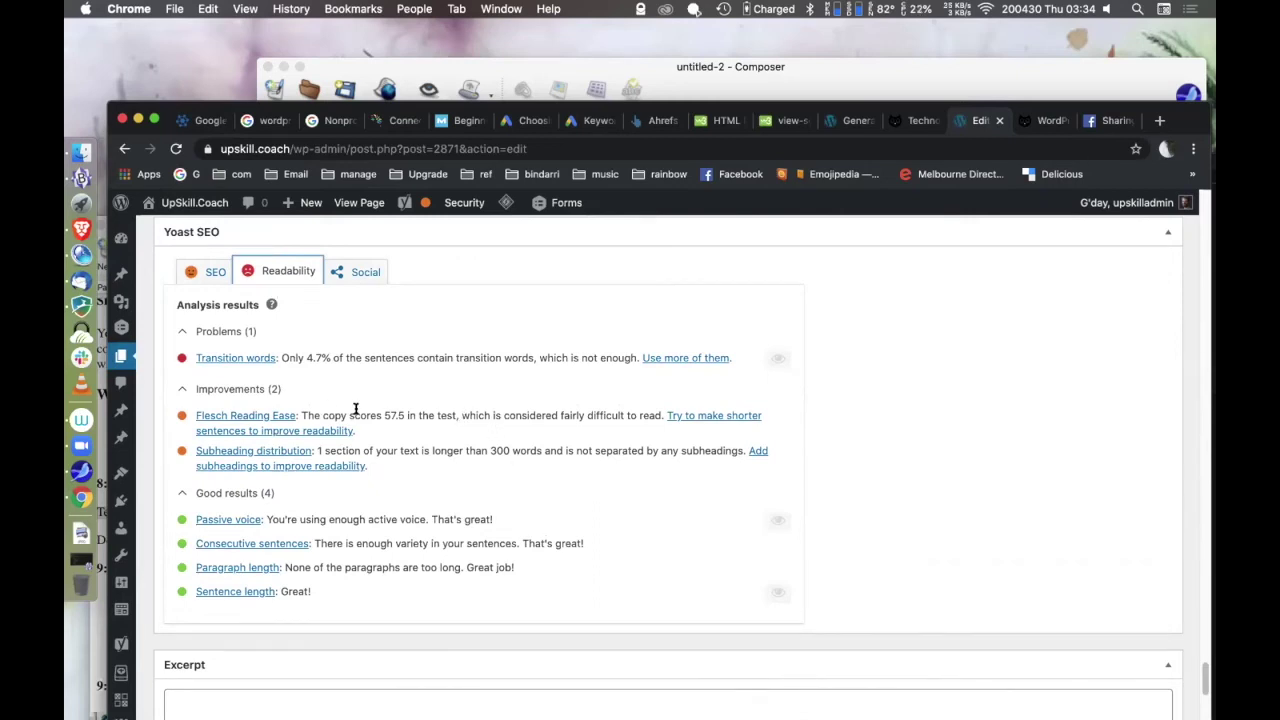
drag(303, 414, 583, 416)
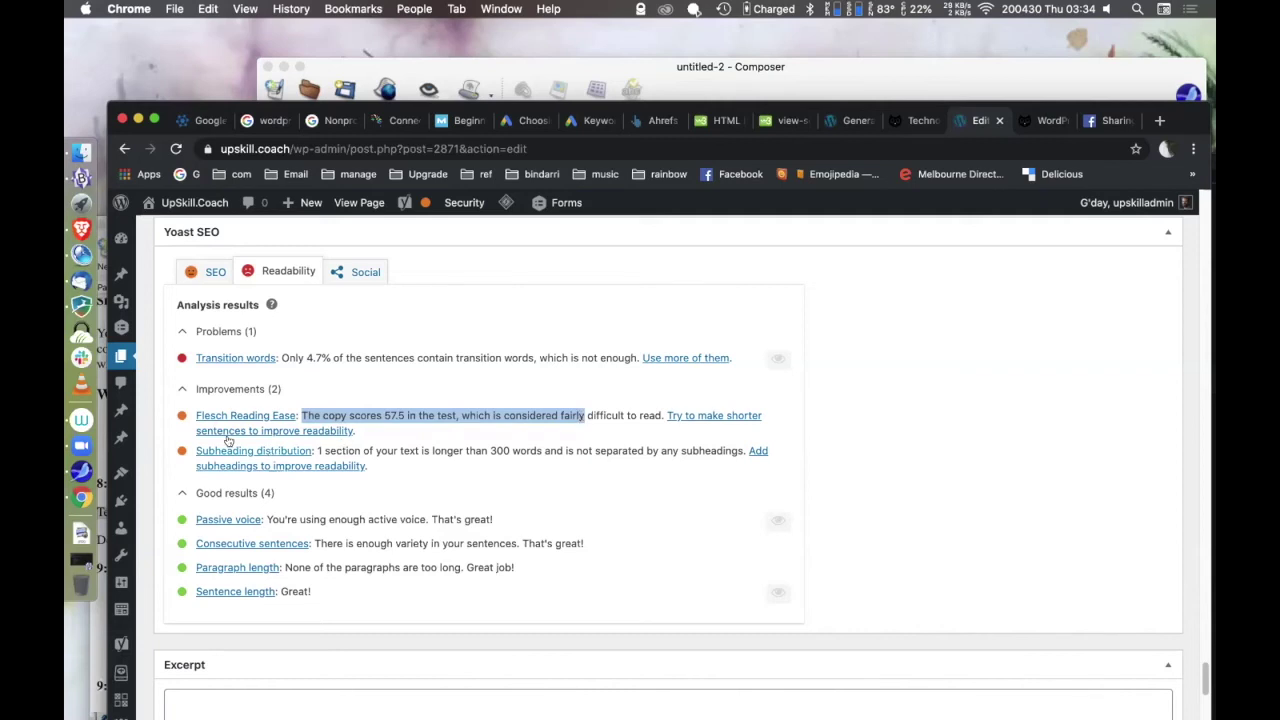
click(360, 405)
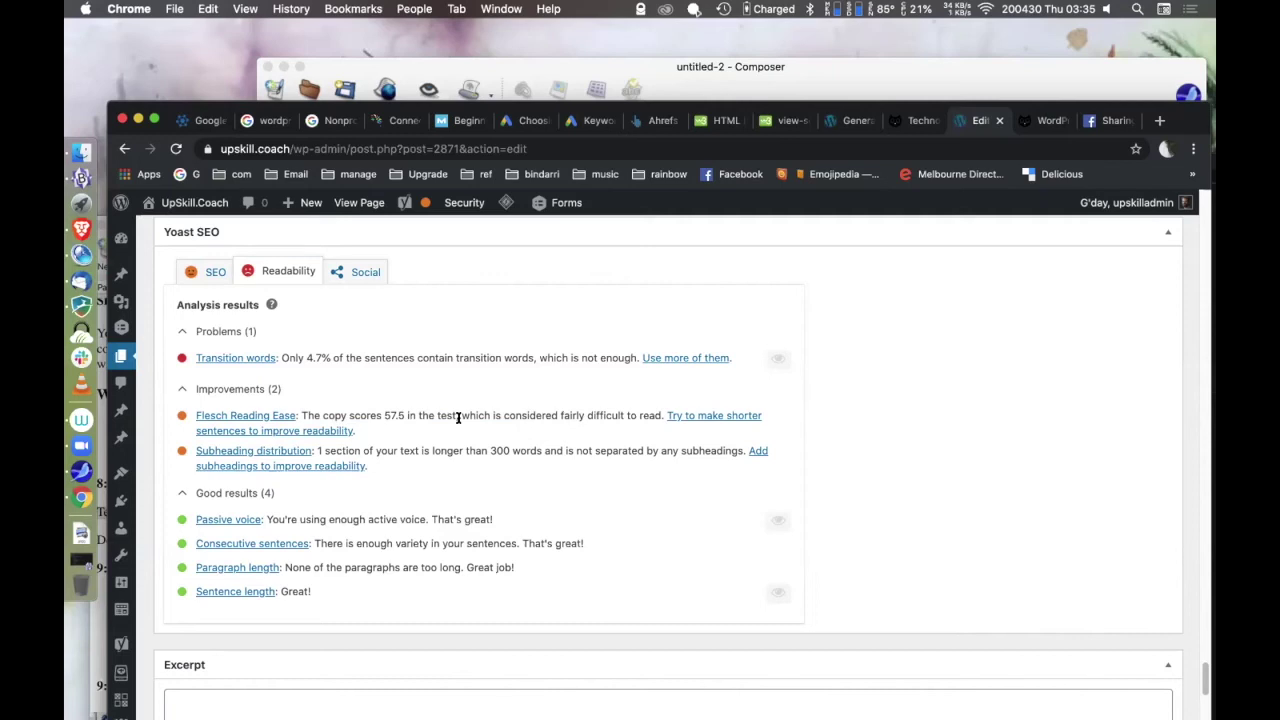
Examine the subheading distribution result and the good readability results, including consecutive sentences.
scroll(458, 418, down, 2)
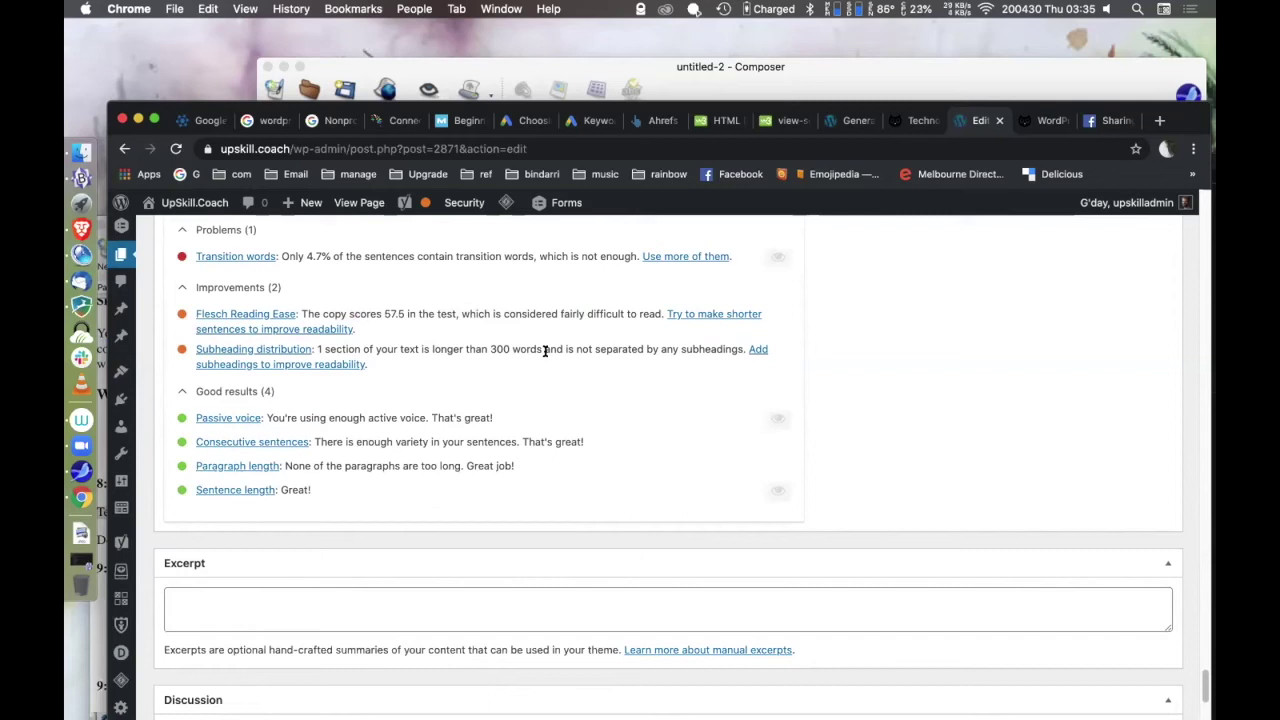
drag(511, 348, 375, 345)
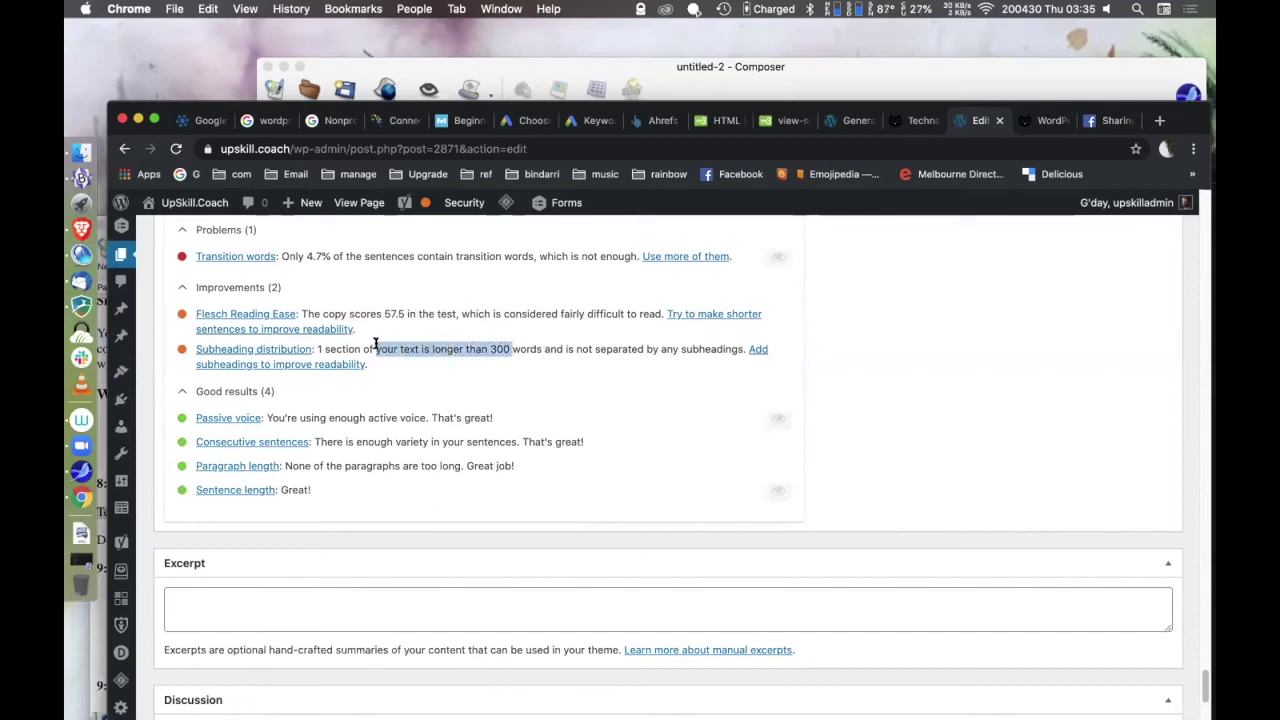
click(495, 411)
scroll(520, 418, down, 1)
scroll(520, 418, down, 2)
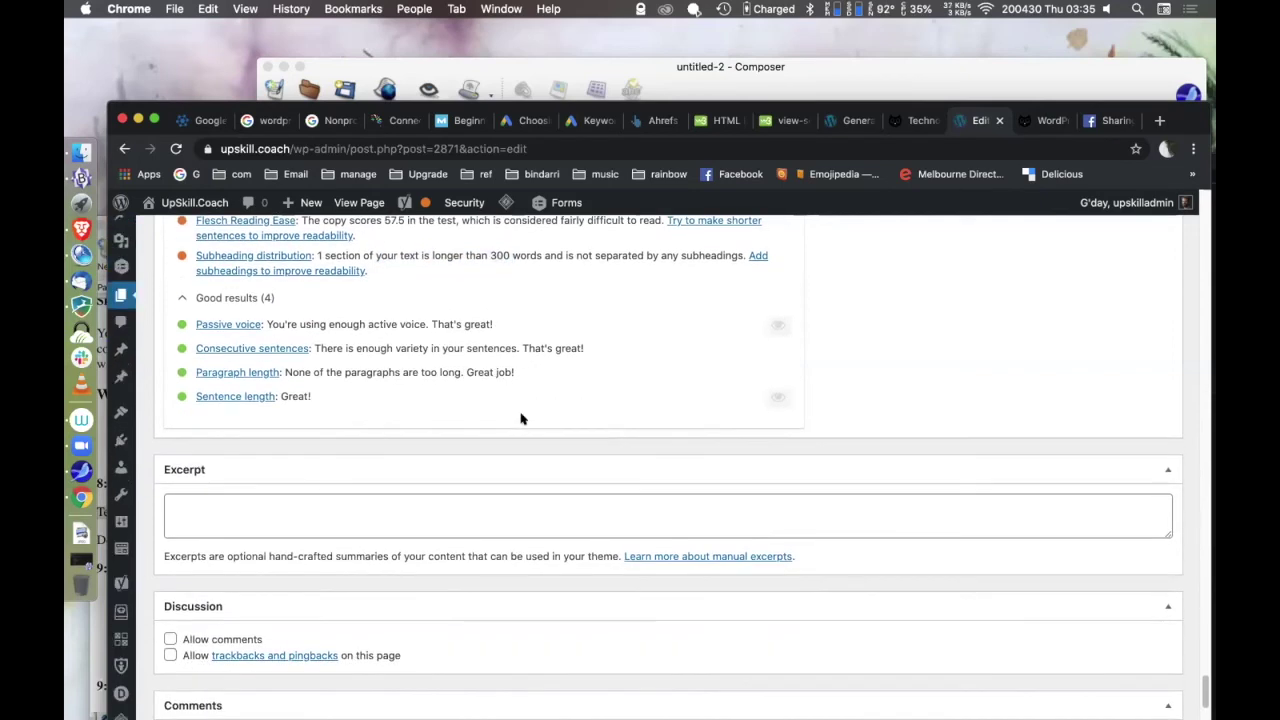
drag(372, 348, 462, 347)
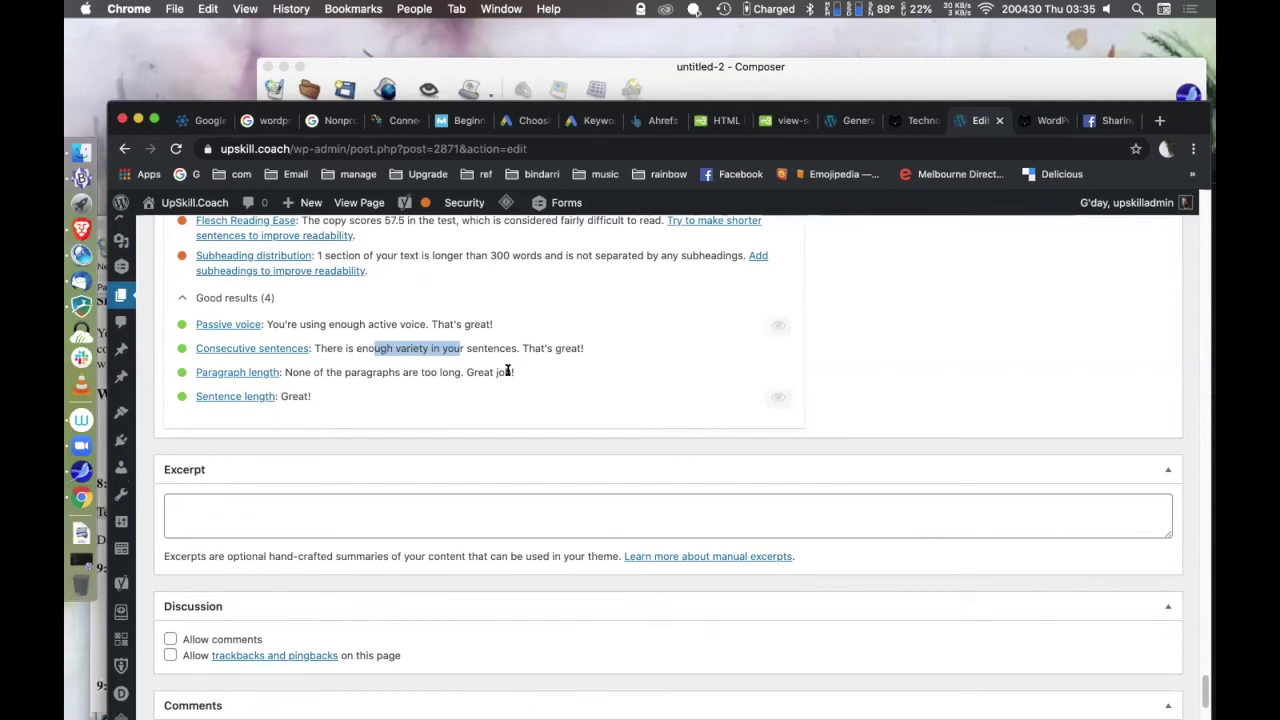
Show the Yoast social sharing settings and expand the Facebook section.
scroll(508, 370, up, 5)
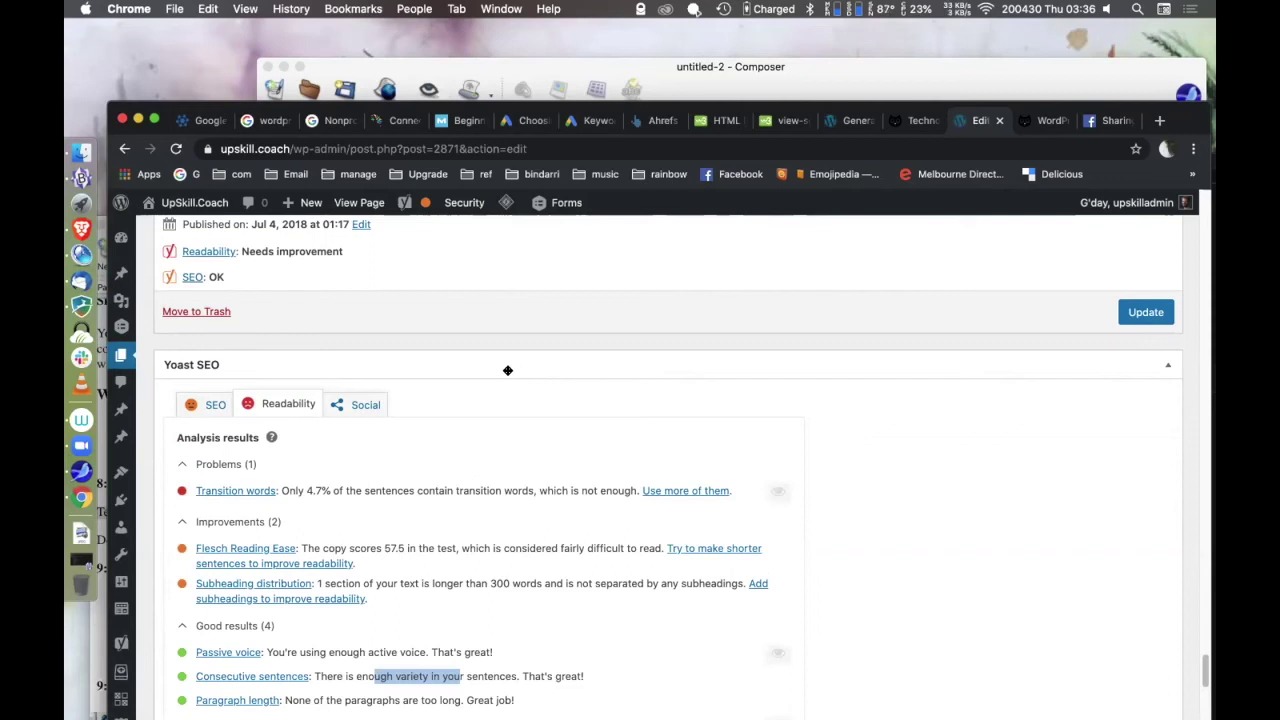
click(367, 403)
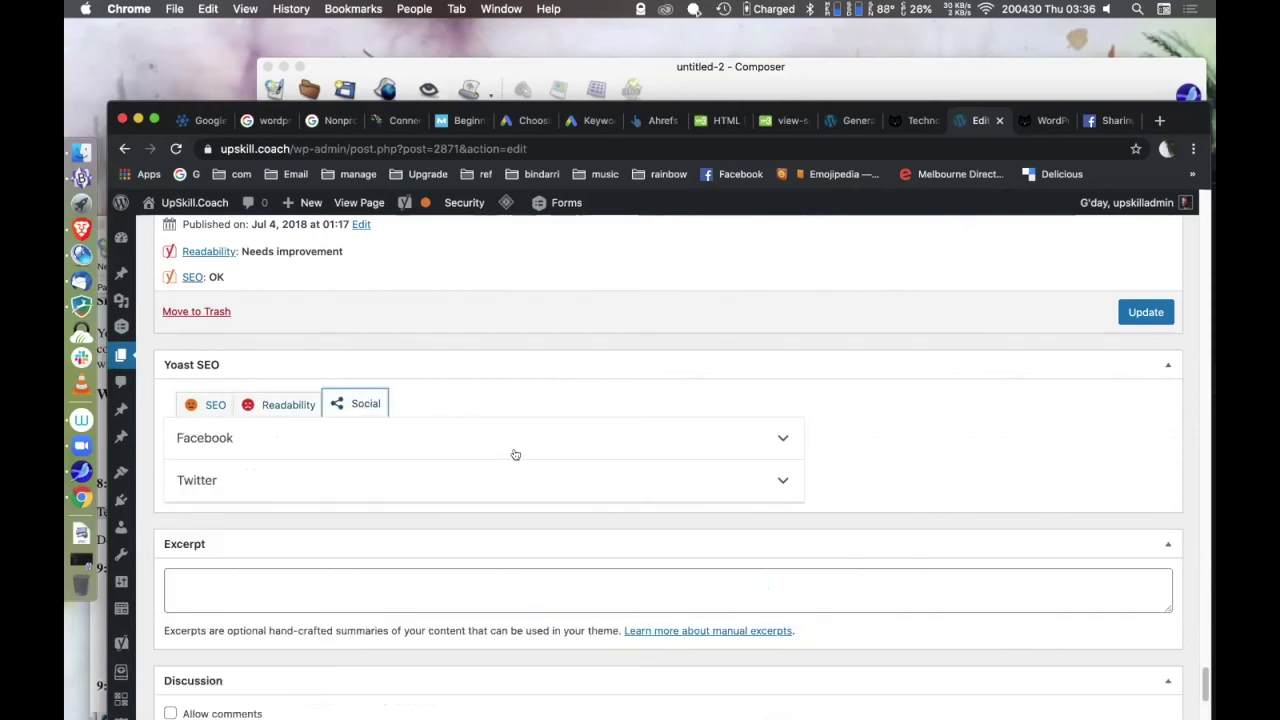
scroll(515, 452, down, 2)
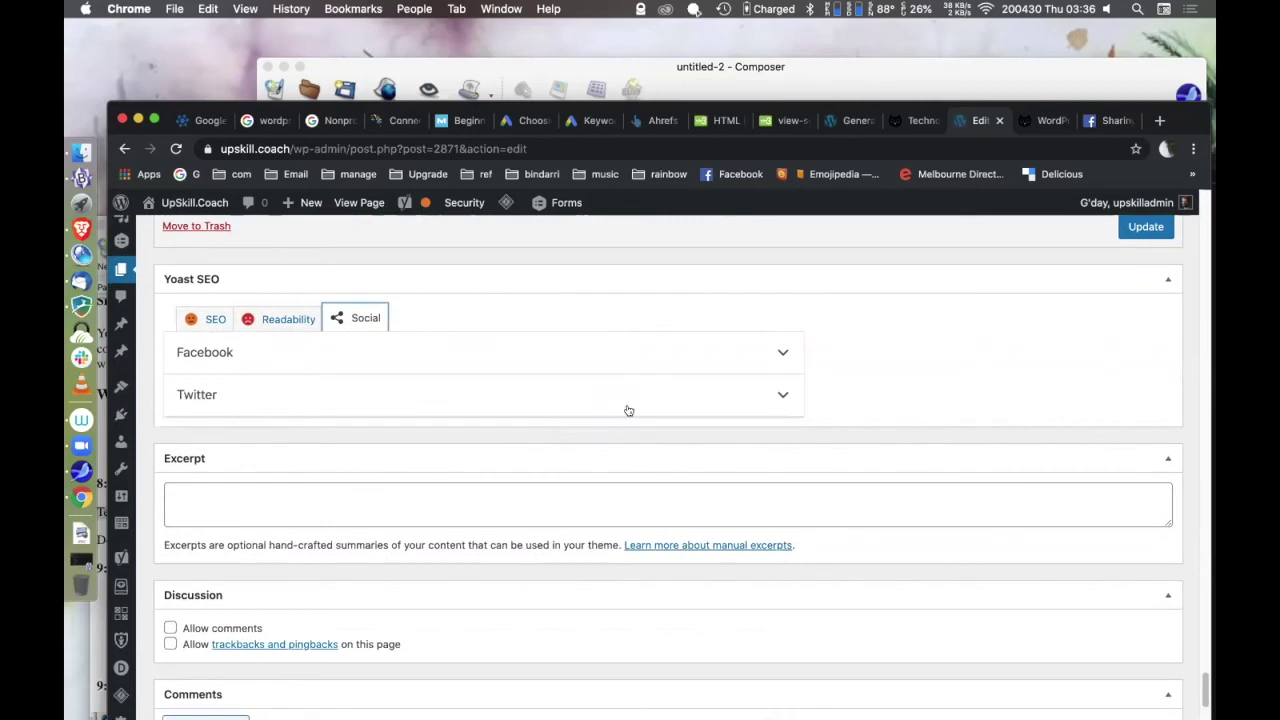
click(781, 355)
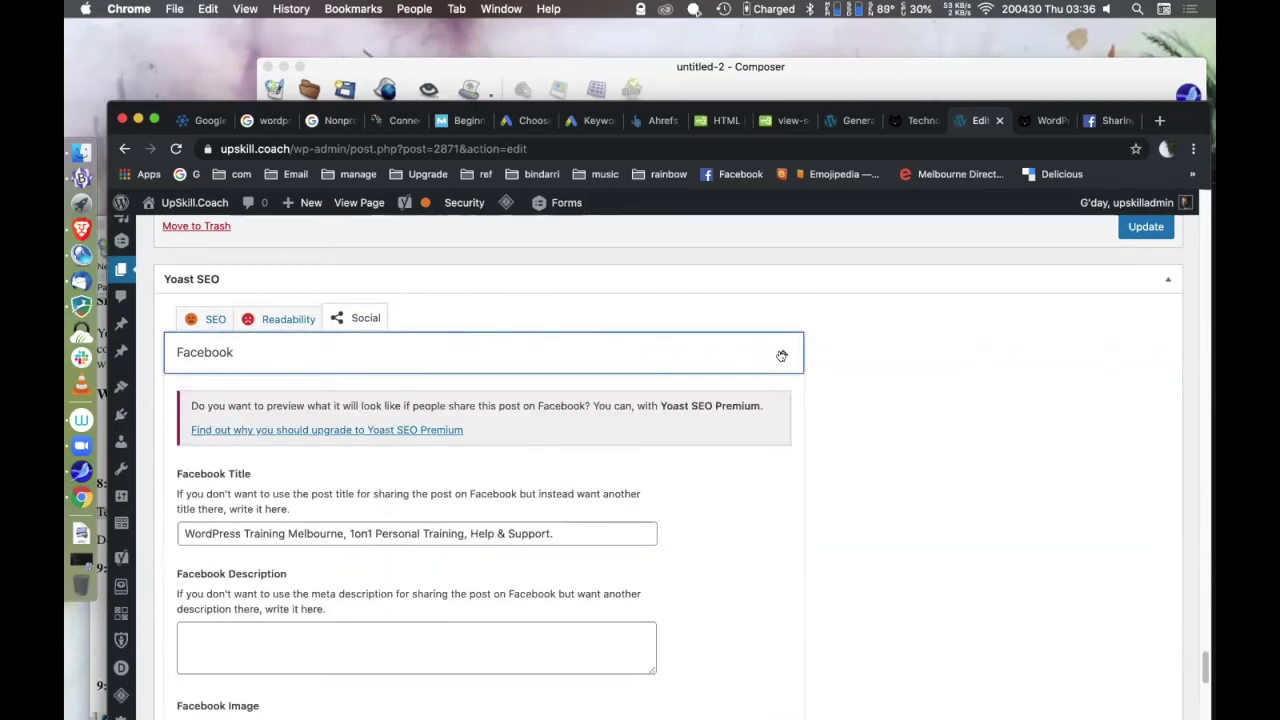
Examine the page's Facebook title, description and image fields in the Yoast social settings.
scroll(748, 531, down, 3)
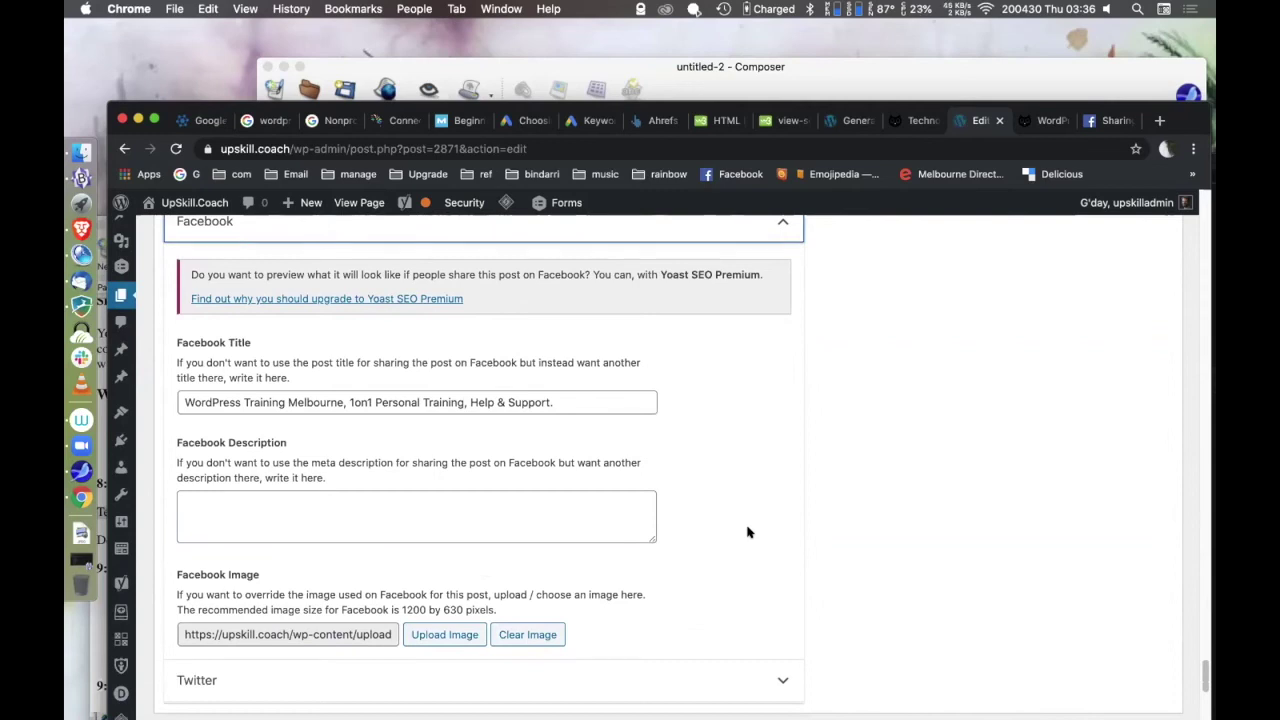
scroll(748, 531, down, 3)
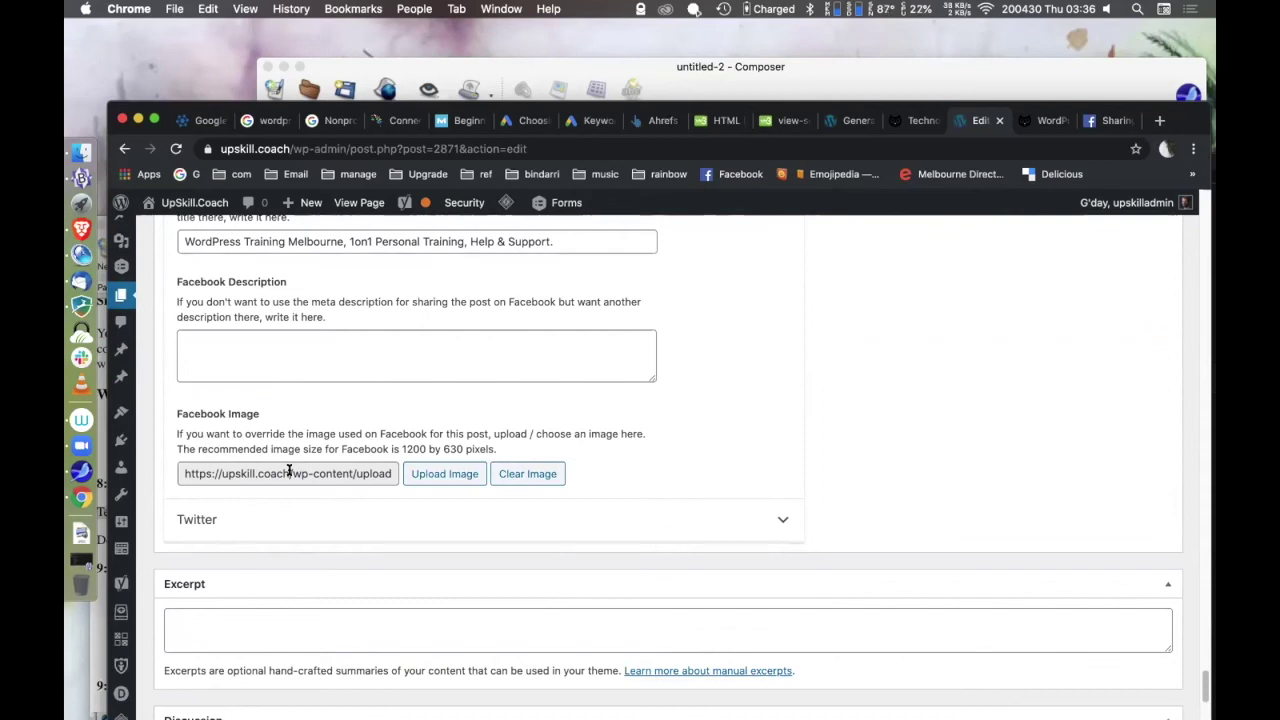
scroll(731, 386, up, 8)
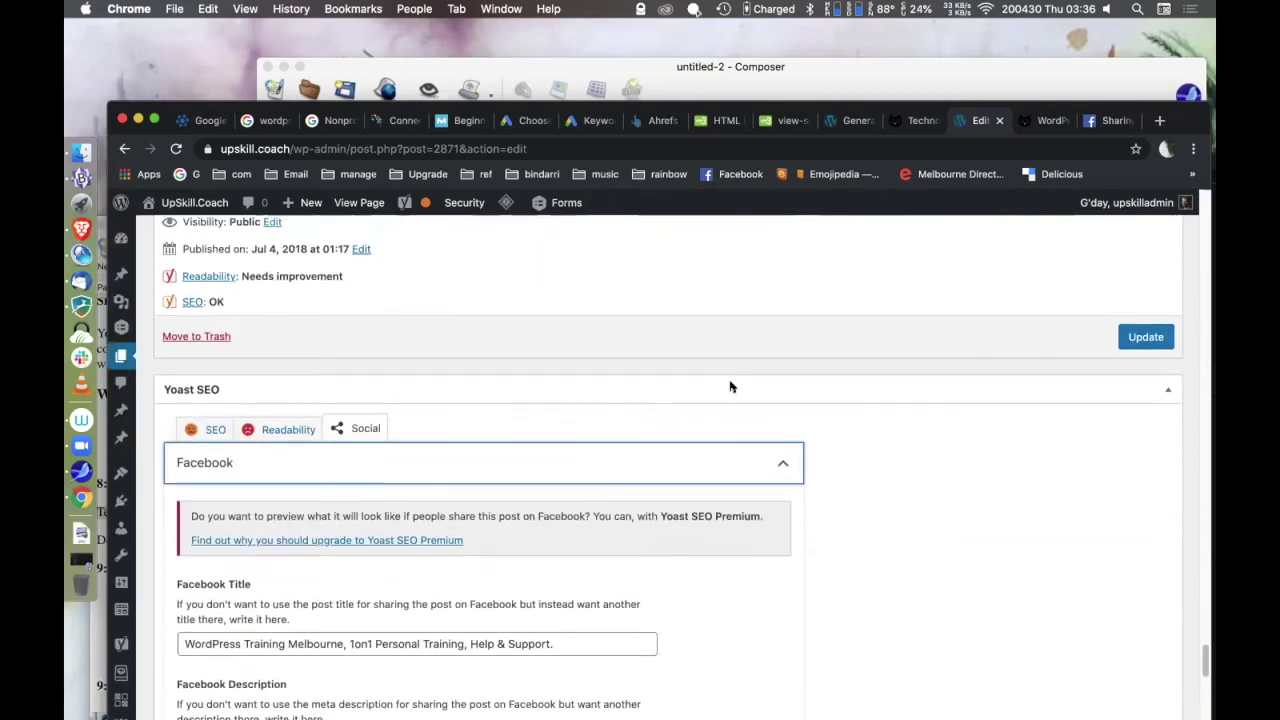
Show the Yoast SEO settings for the page again and expand the Google preview of its search snippet.
click(196, 465)
scroll(469, 509, down, 2)
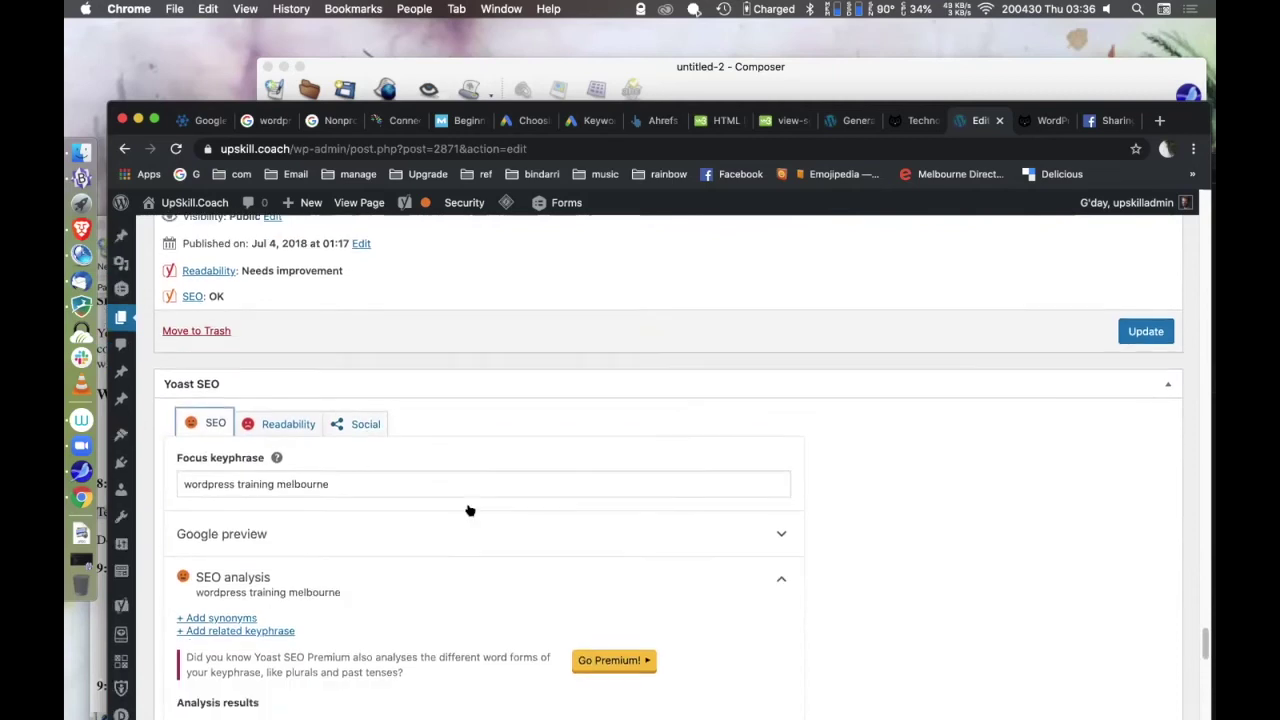
scroll(469, 509, down, 2)
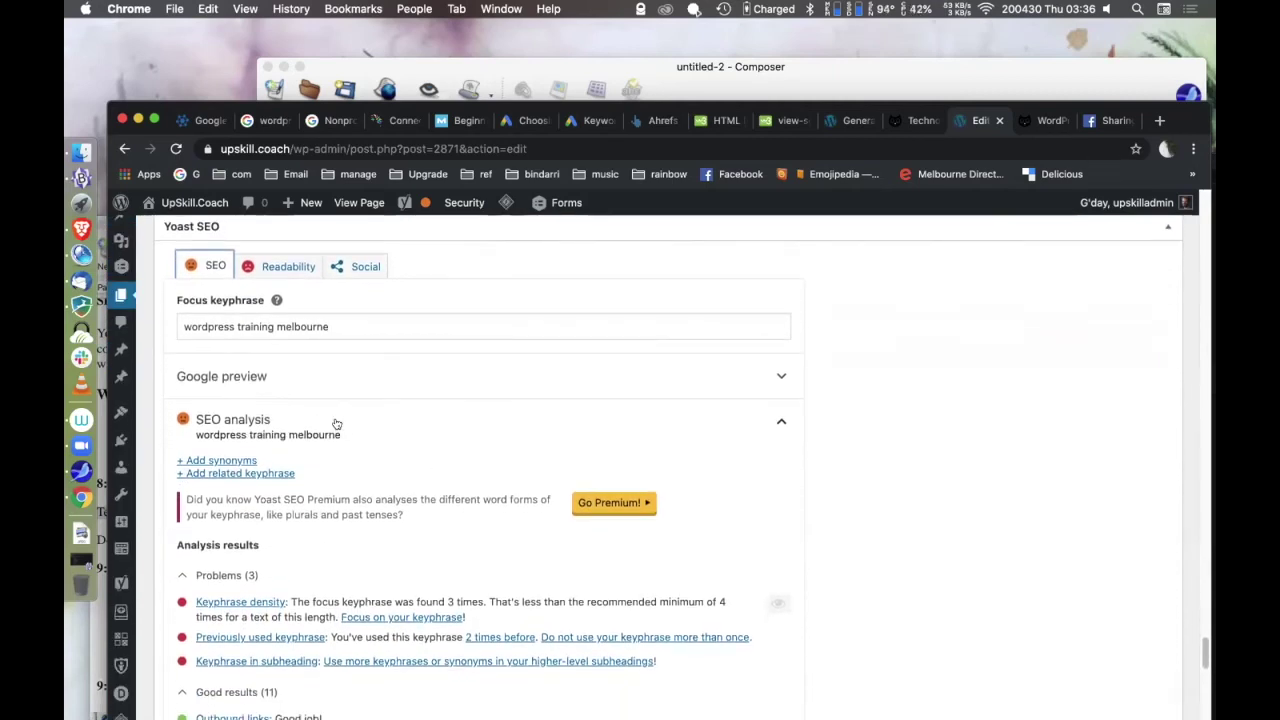
click(777, 373)
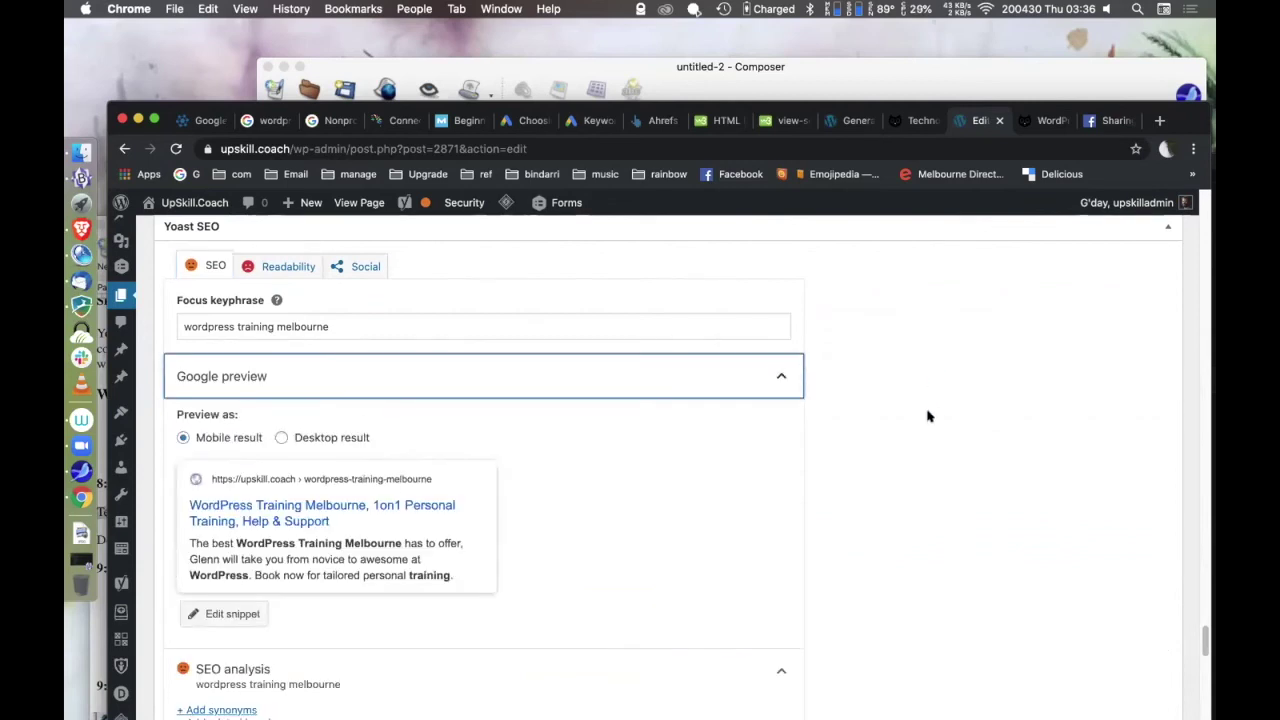
scroll(928, 416, down, 2)
scroll(928, 416, down, 2)
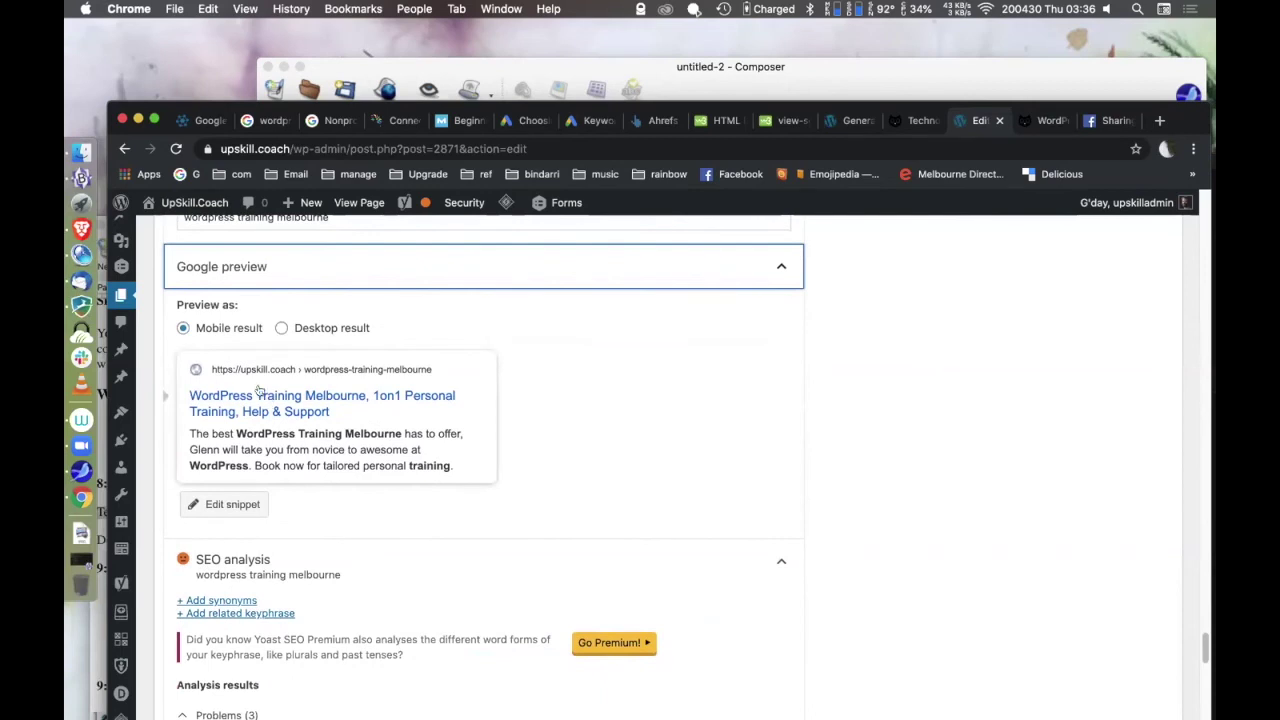
Preview the snippet as a desktop result, compare it with the Google results for "wordpress training melbourne" and return to the page editor.
click(281, 328)
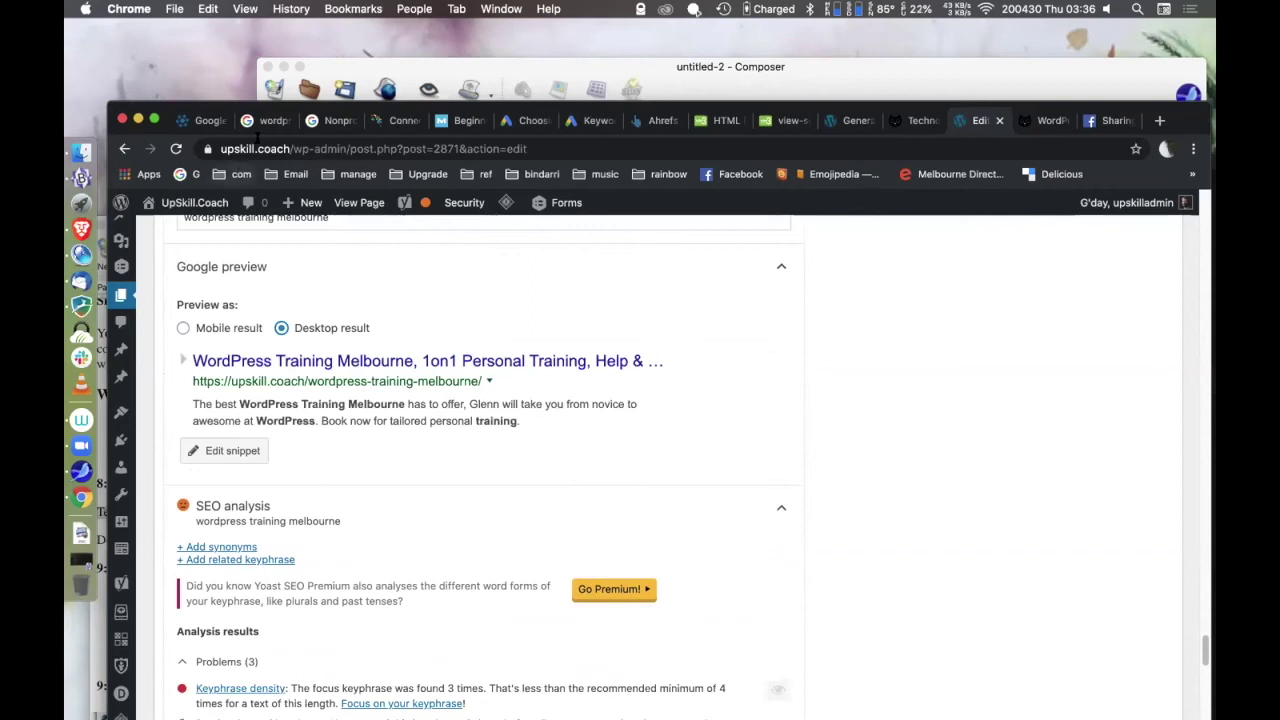
click(265, 120)
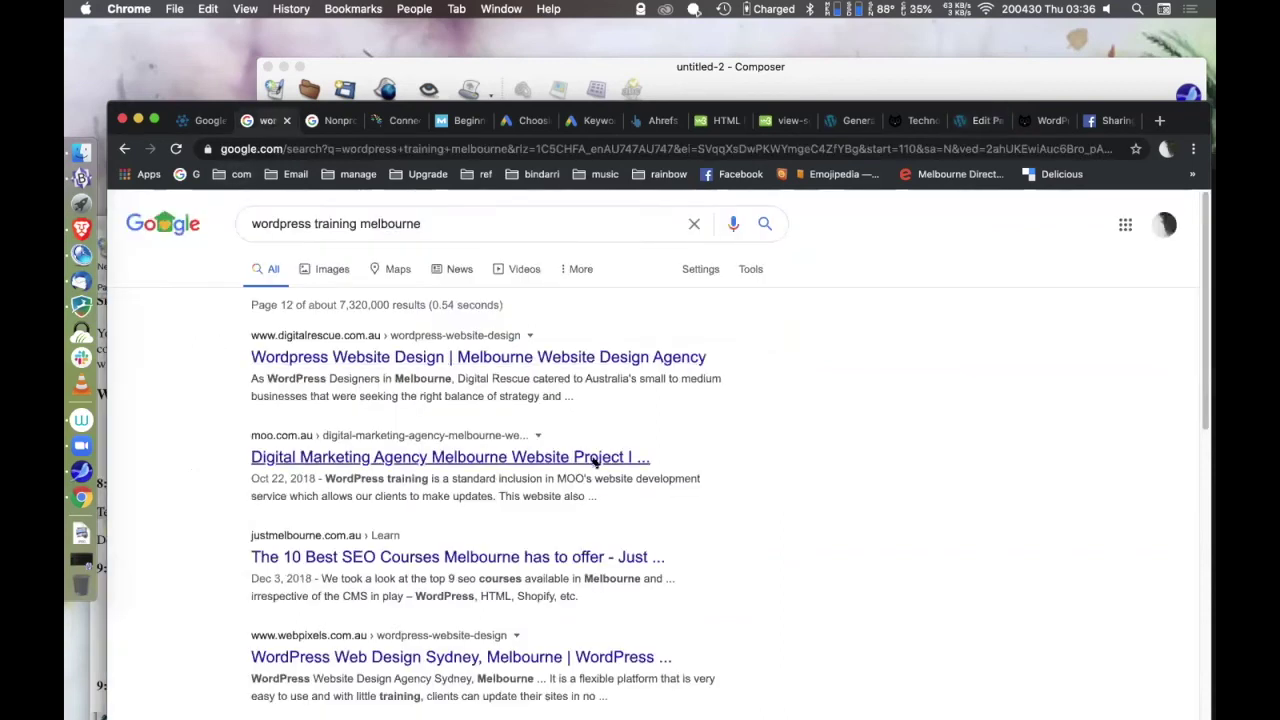
click(985, 121)
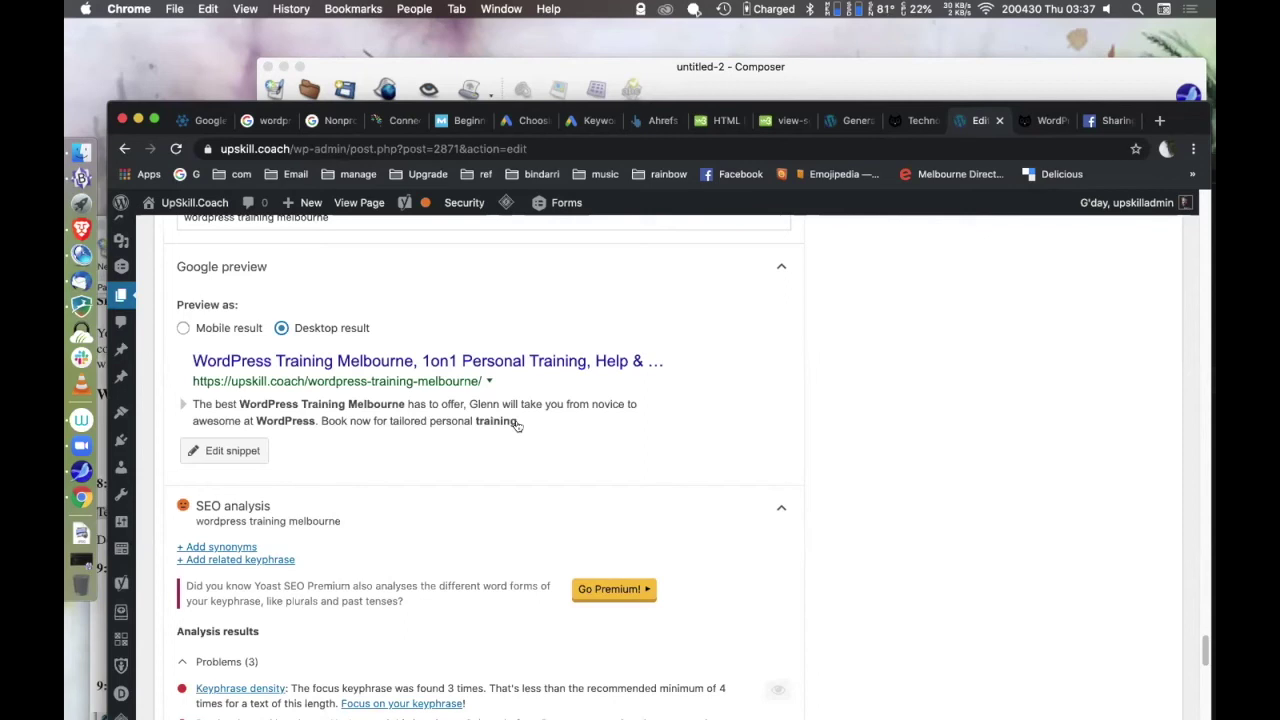
Open the snippet editor and examine the SEO title, slug and meta description, followed by the SEO analysis results.
click(222, 450)
scroll(451, 506, down, 4)
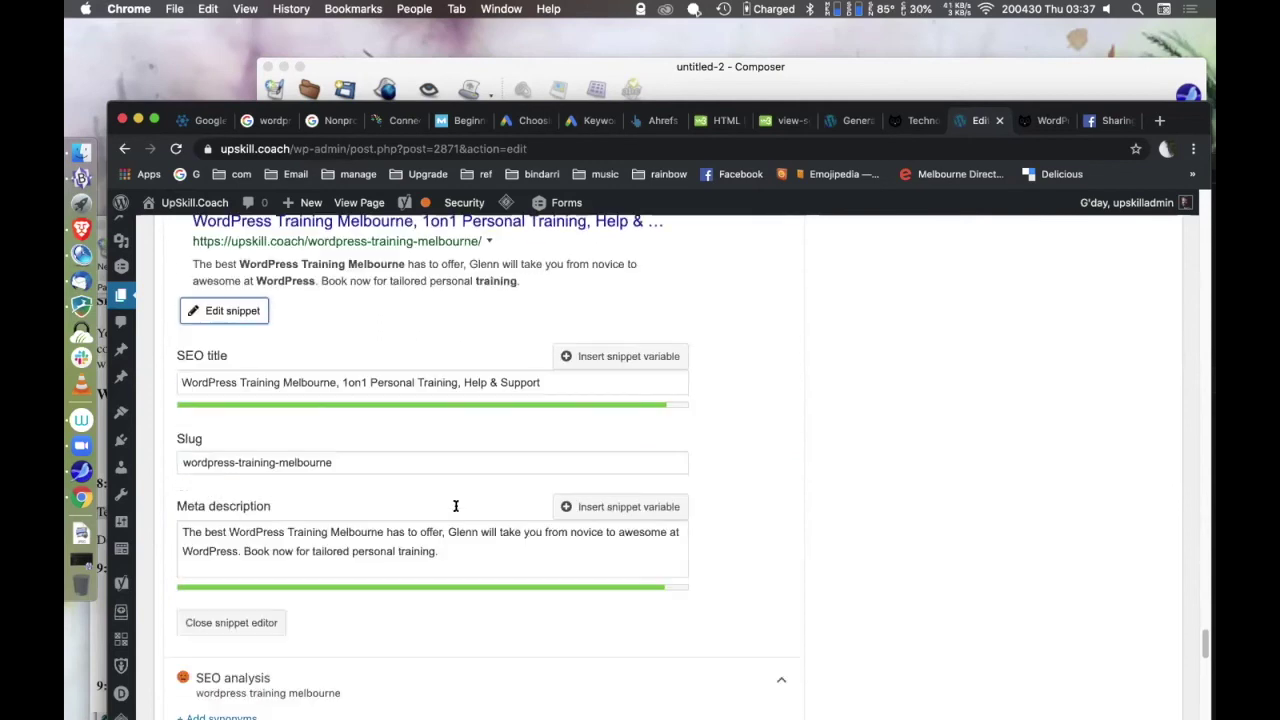
click(555, 339)
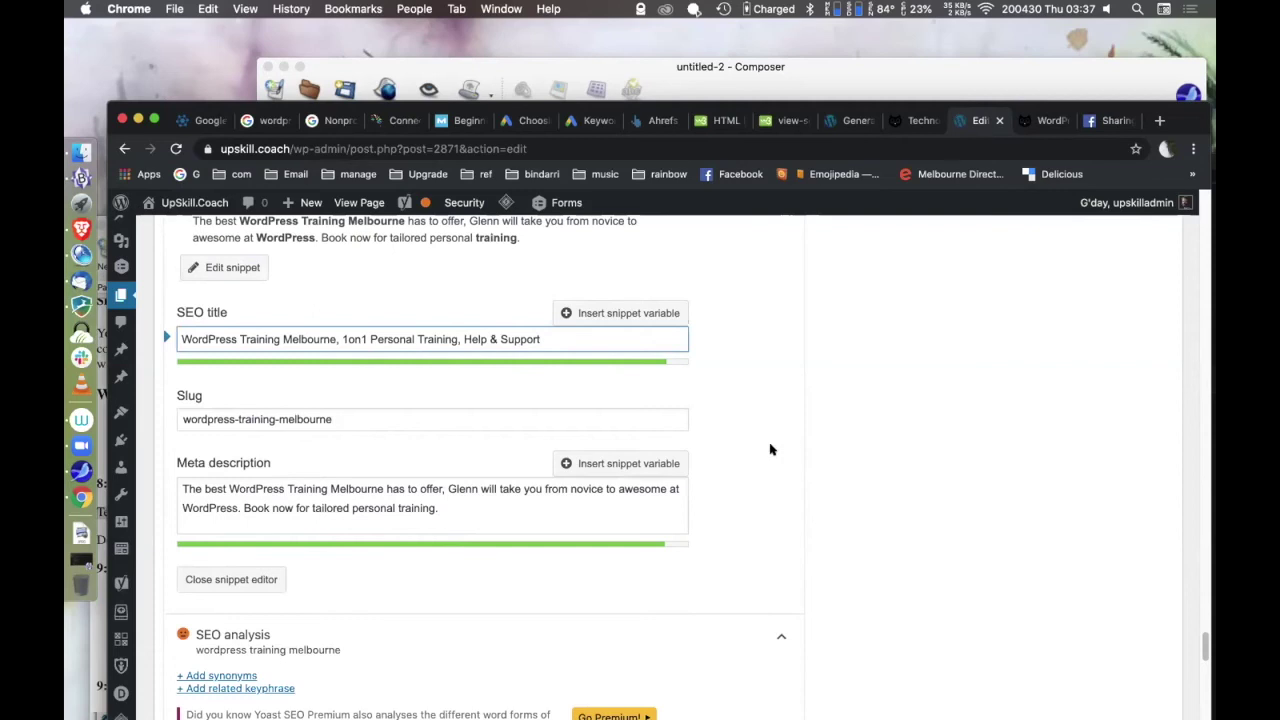
scroll(770, 448, down, 1)
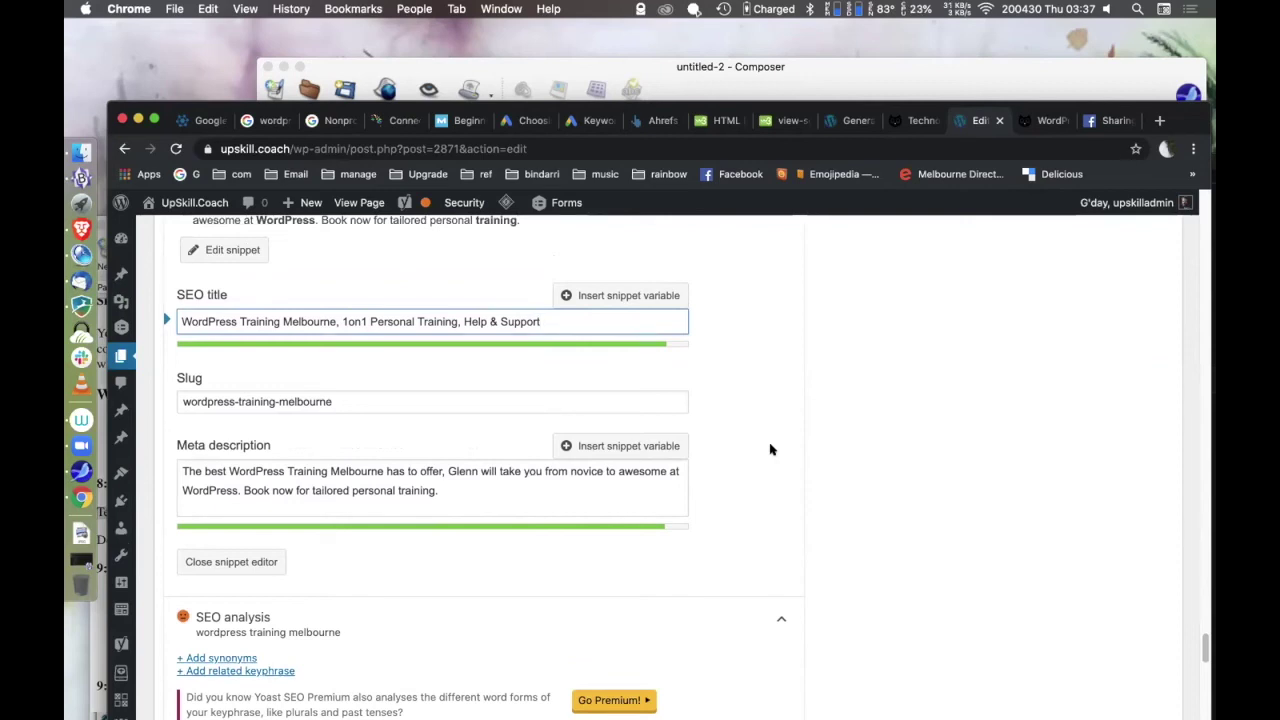
scroll(770, 449, down, 2)
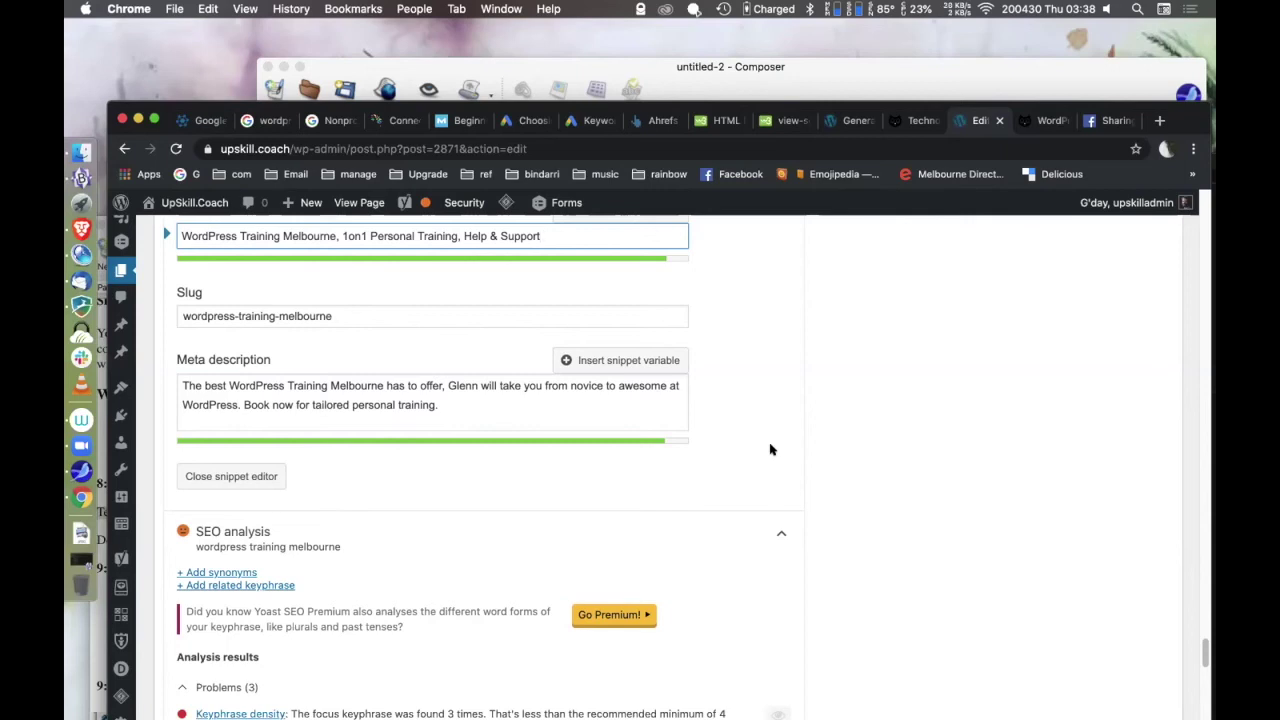
scroll(770, 450, down, 5)
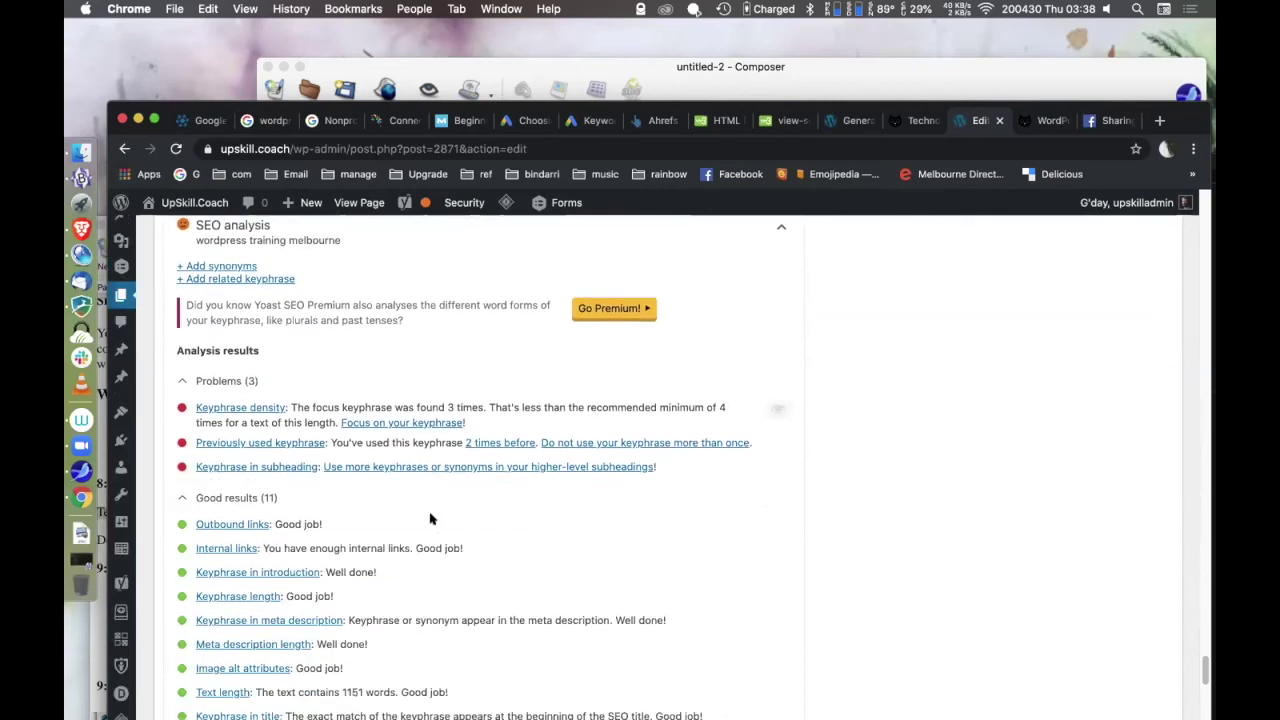
Open the site-wide Yoast SEO general settings and look through the dashboard and the feature switches.
mouse_move(120, 585)
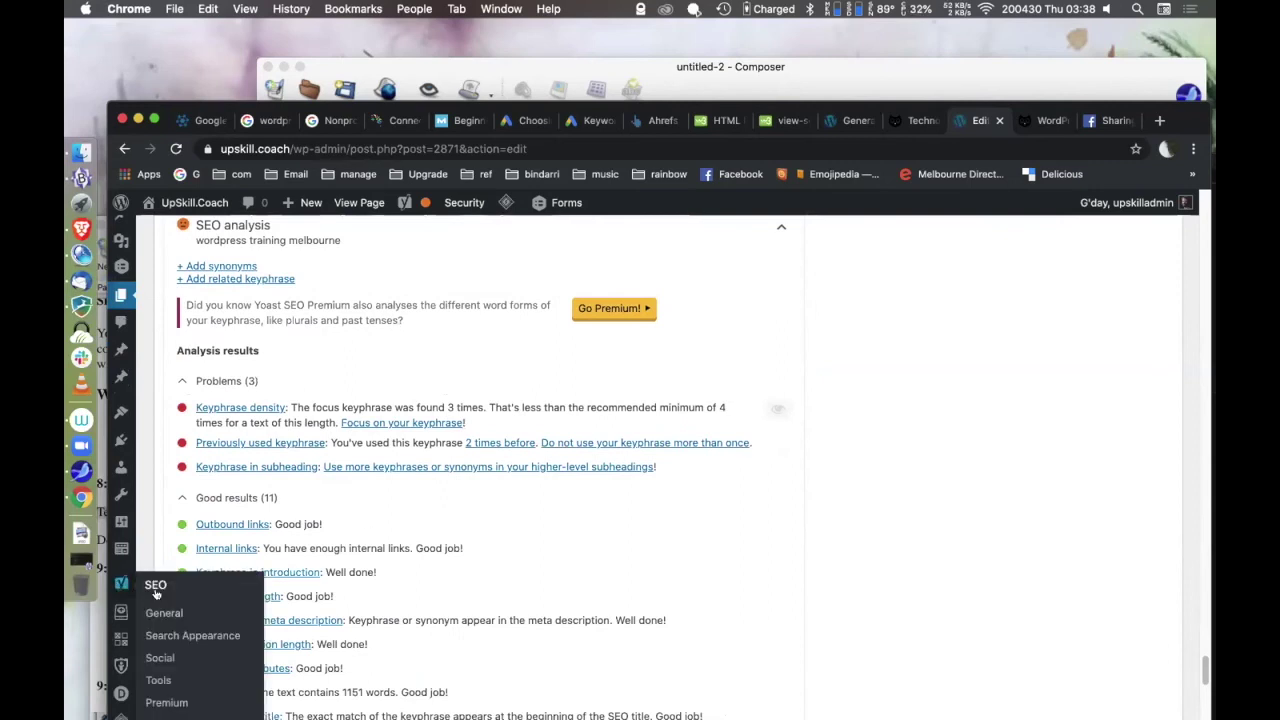
click(155, 585)
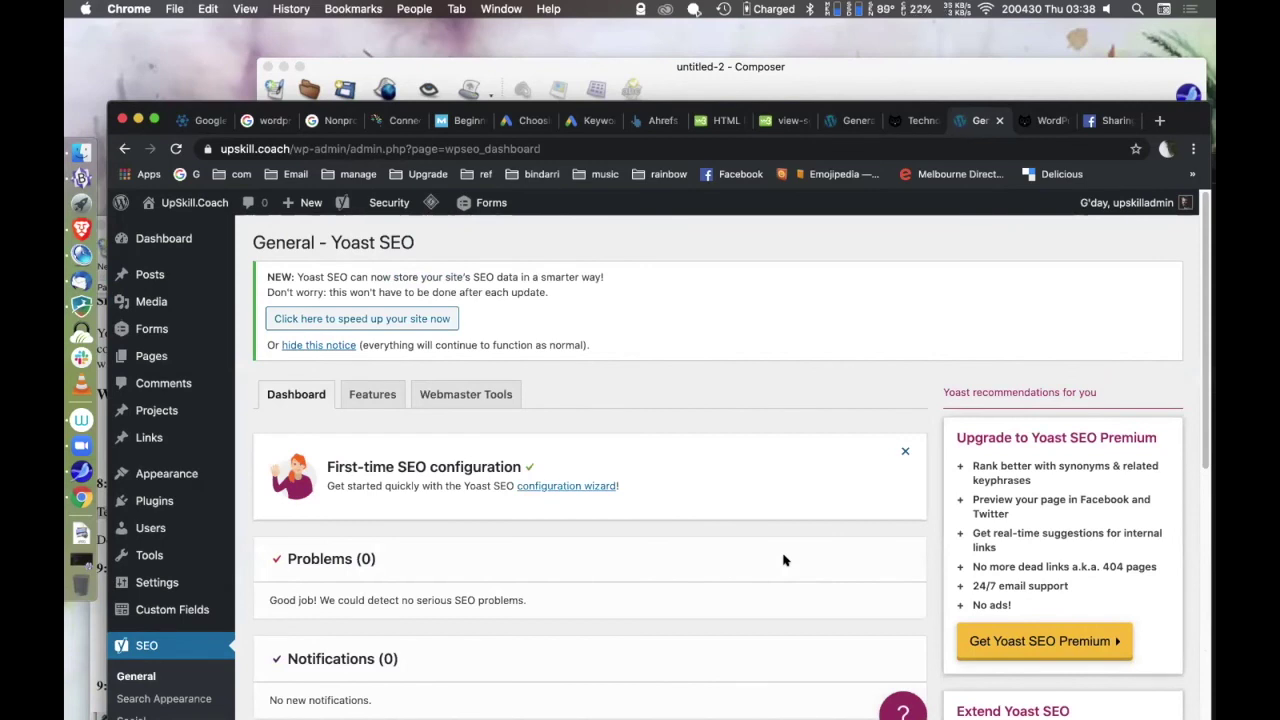
drag(1184, 118, 1181, 57)
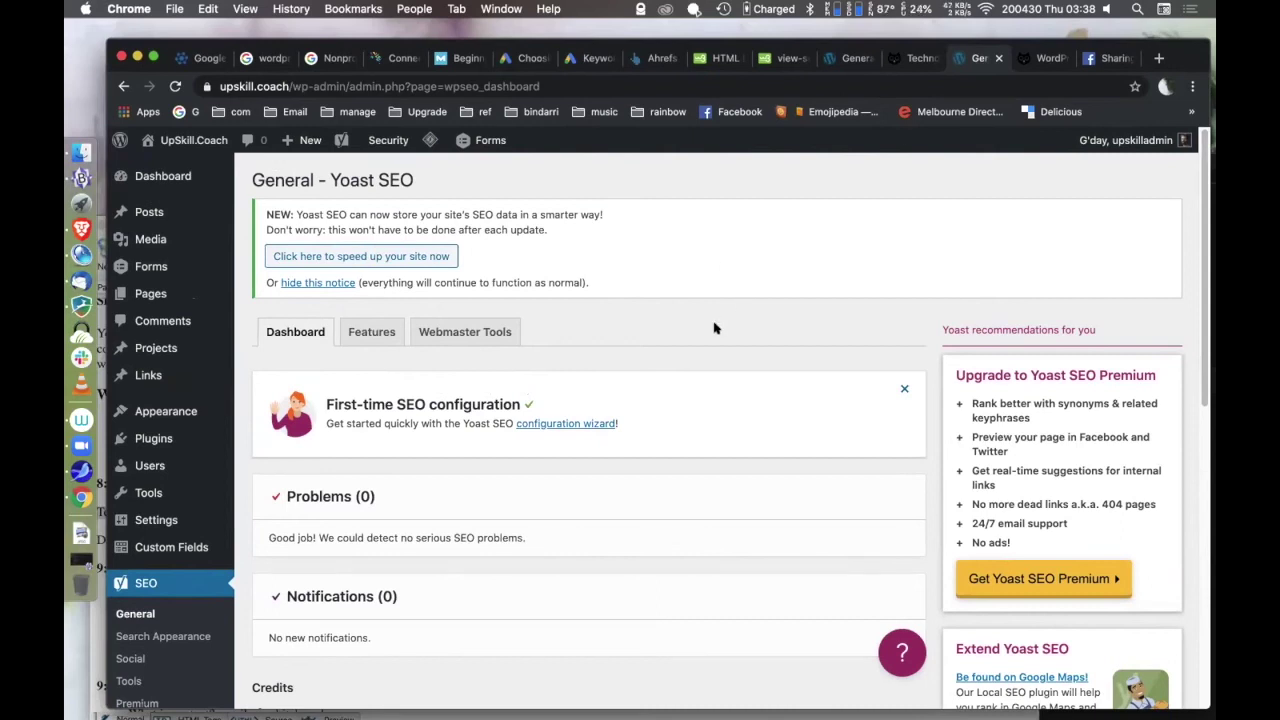
scroll(717, 329, down, 5)
scroll(717, 329, up, 5)
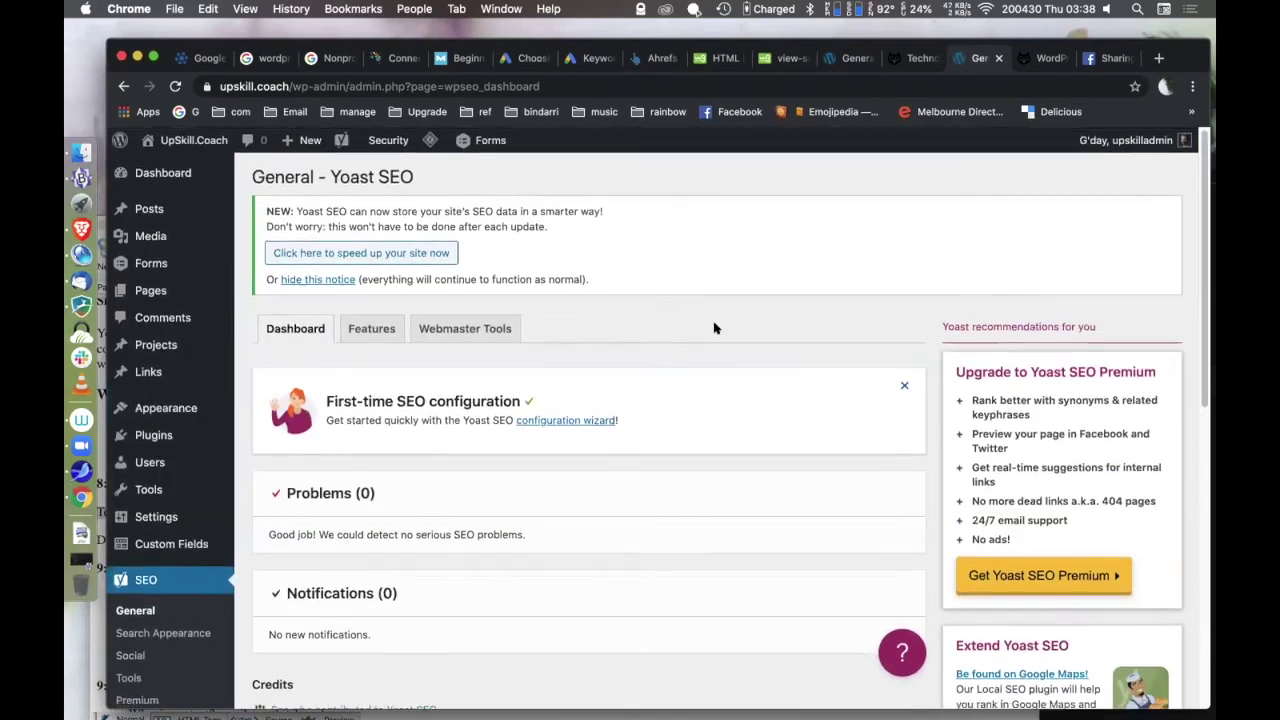
click(372, 328)
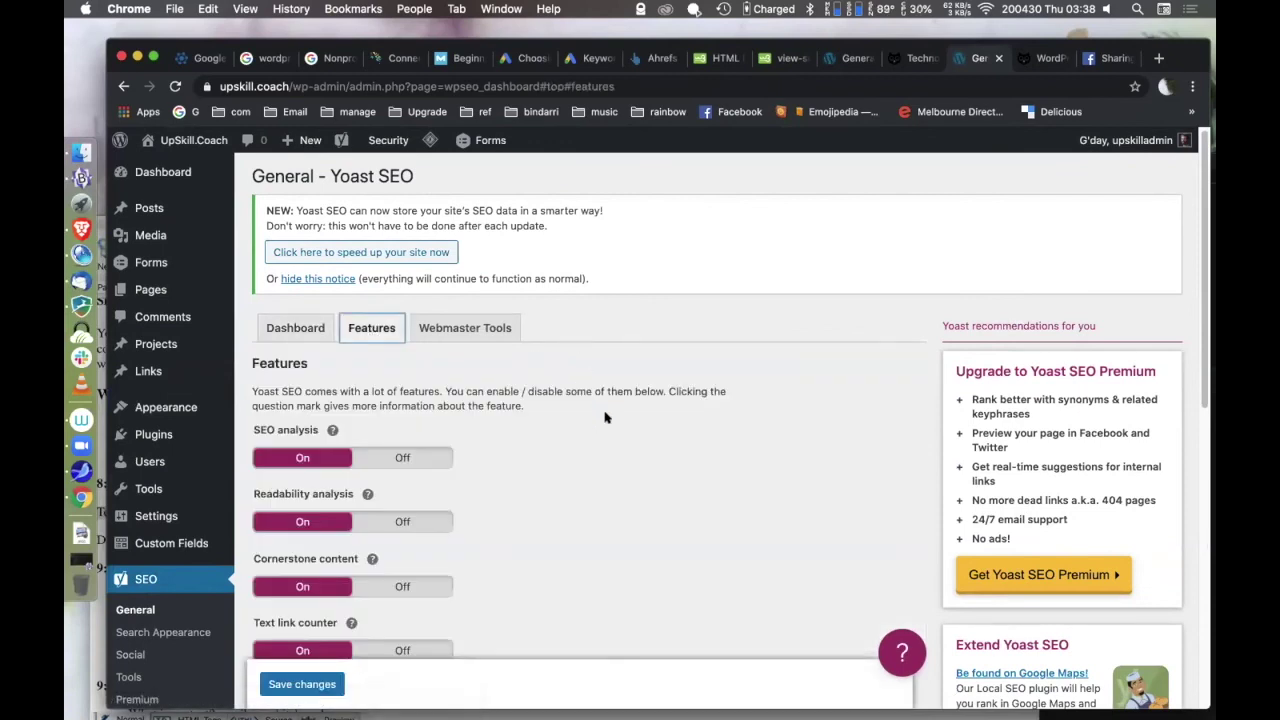
scroll(250, 500, down, 3)
Open the Yoast Search Appearance settings and examine the title separator, homepage and Knowledge Graph options.
click(160, 494)
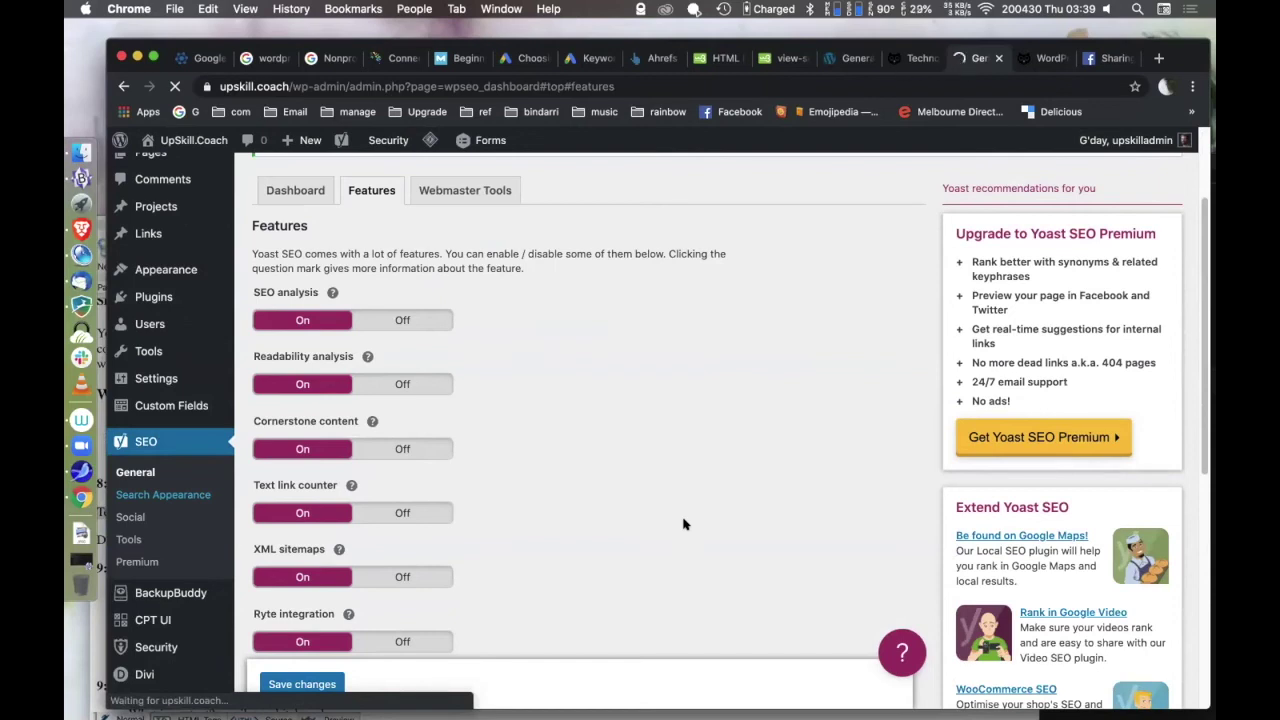
scroll(683, 524, down, 1)
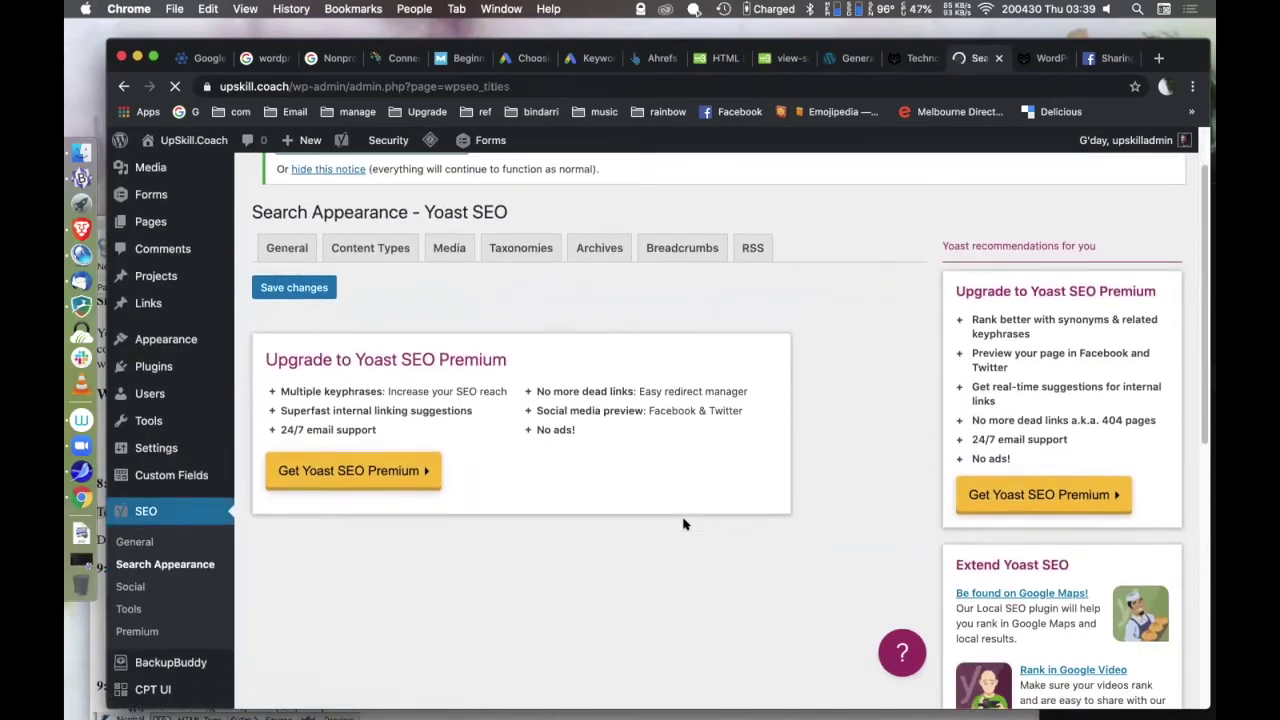
scroll(683, 524, down, 3)
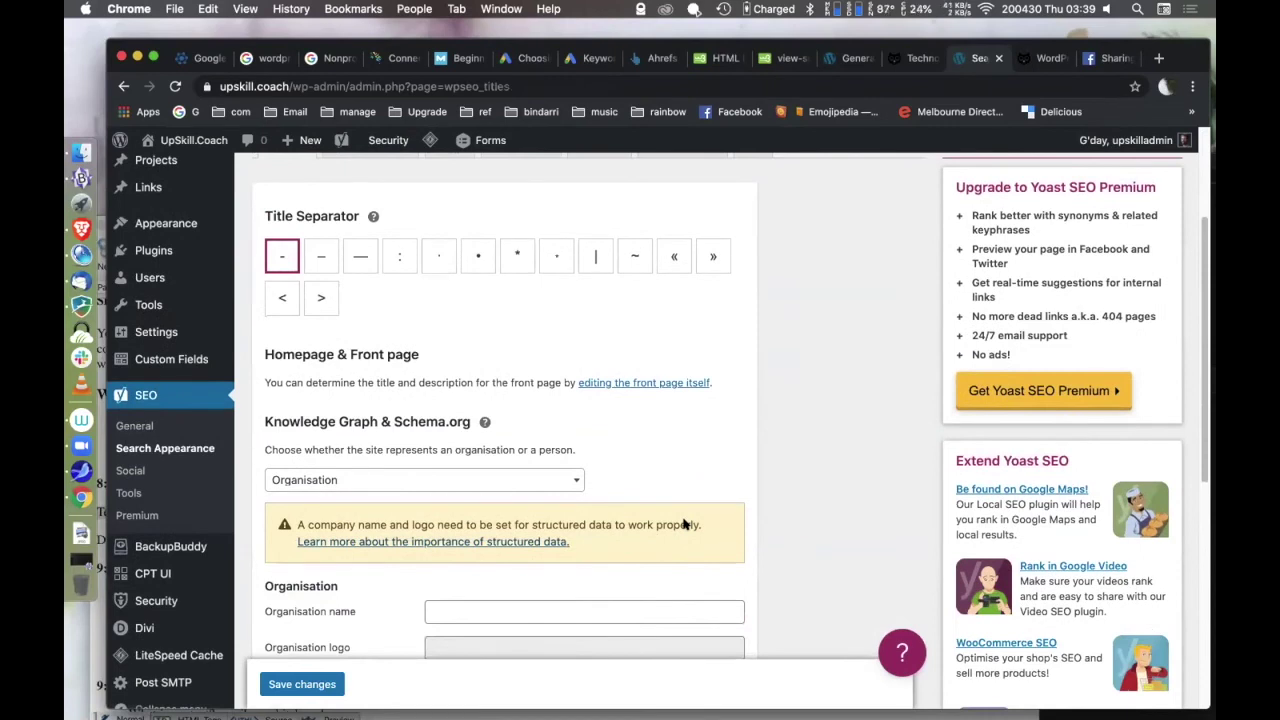
scroll(683, 524, down, 10)
scroll(683, 524, up, 10)
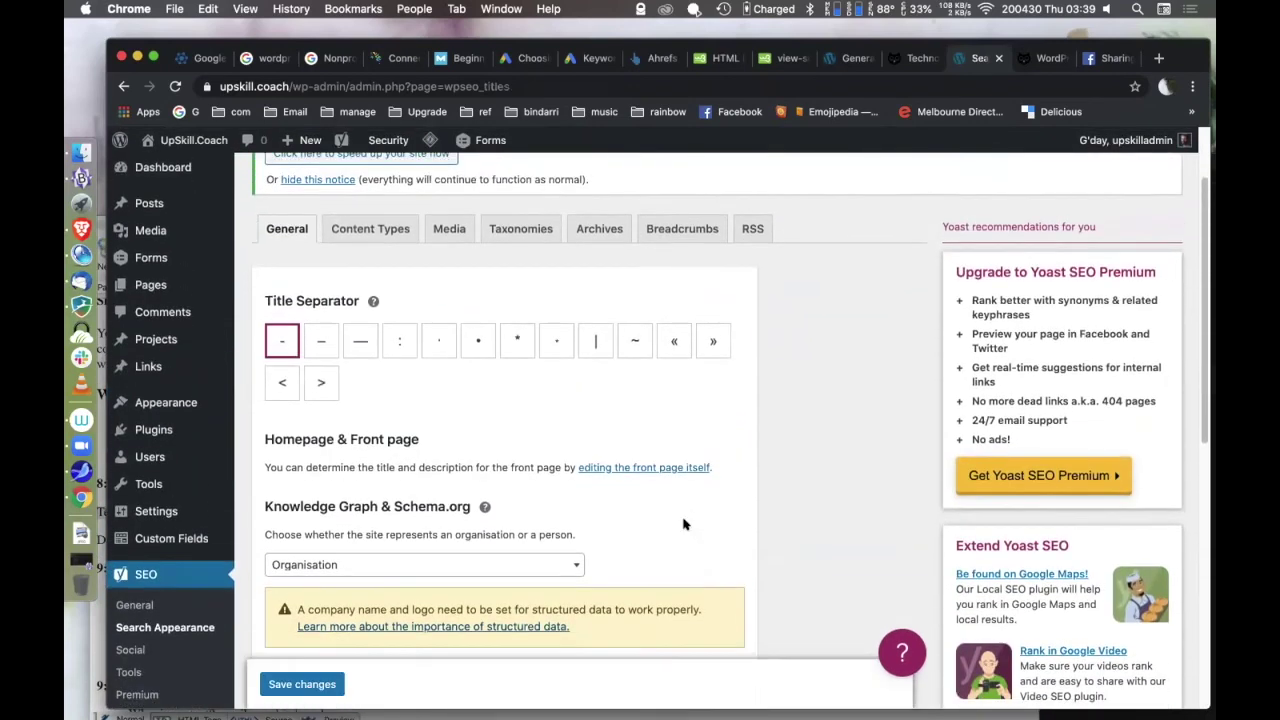
scroll(683, 524, down, 3)
Review the Yoast organisation social profiles and Facebook Open Graph settings, and return to the general Yoast dashboard.
click(131, 541)
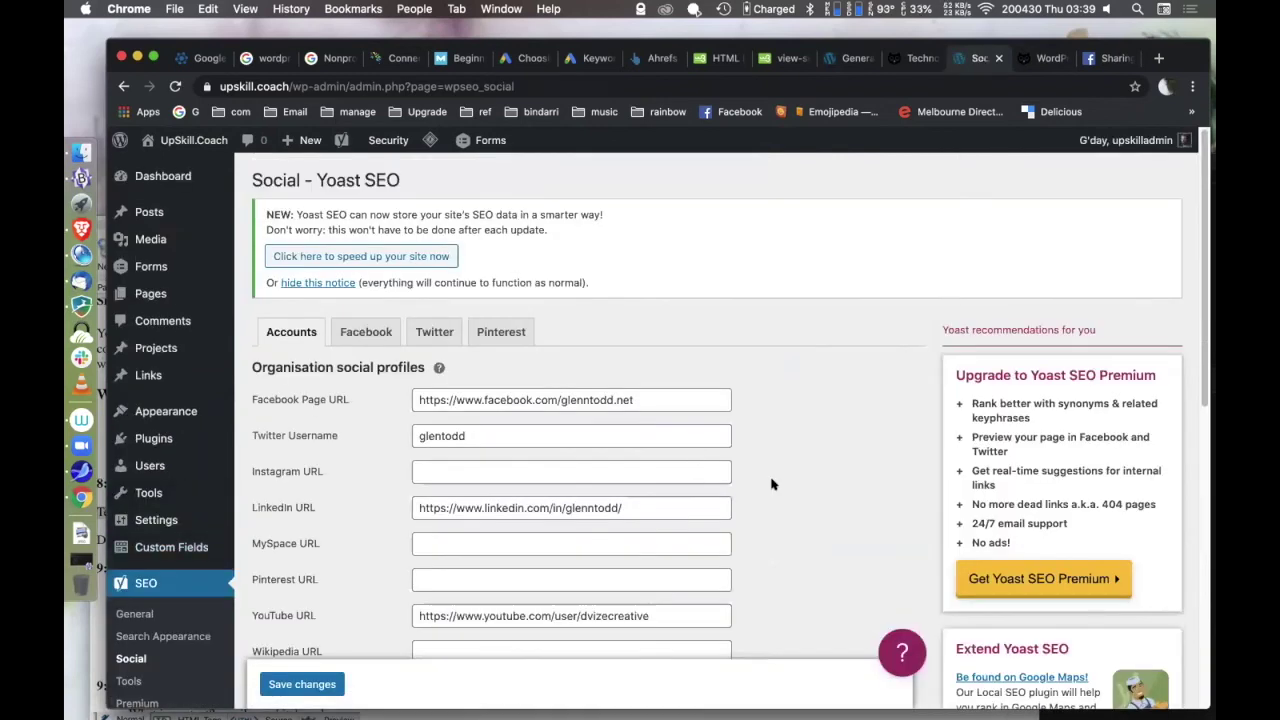
scroll(770, 485, down, 3)
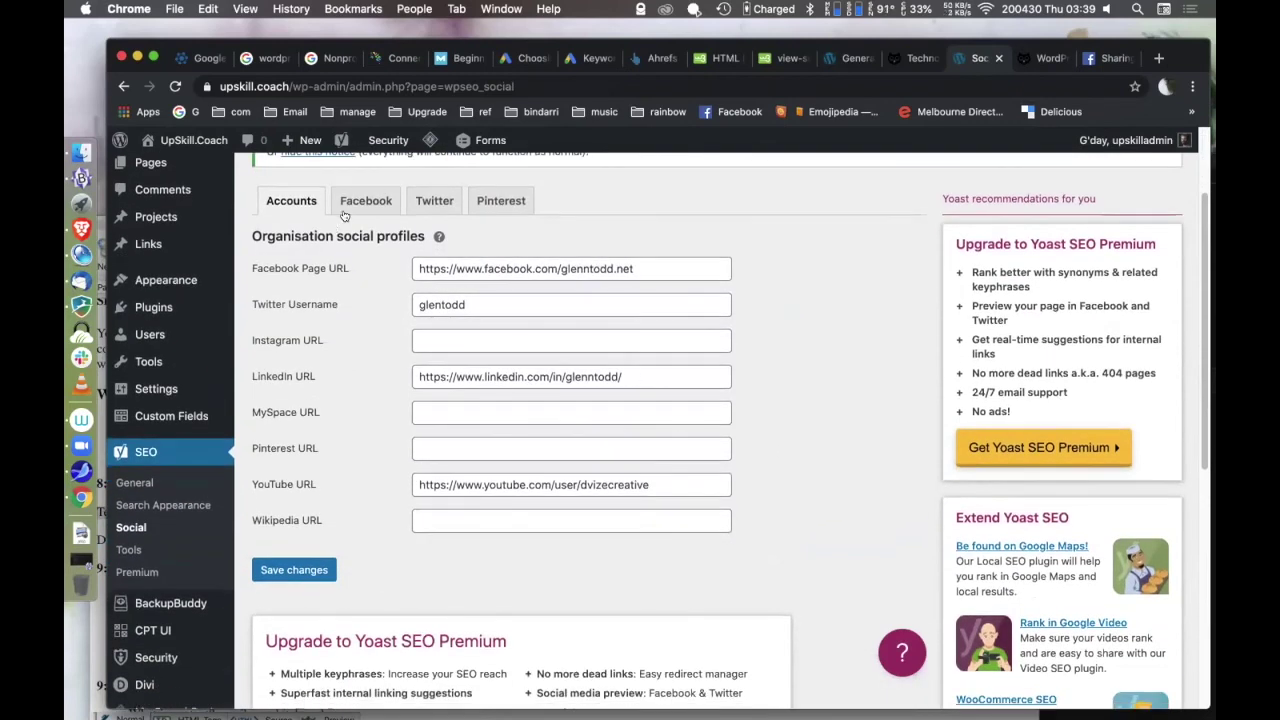
click(349, 201)
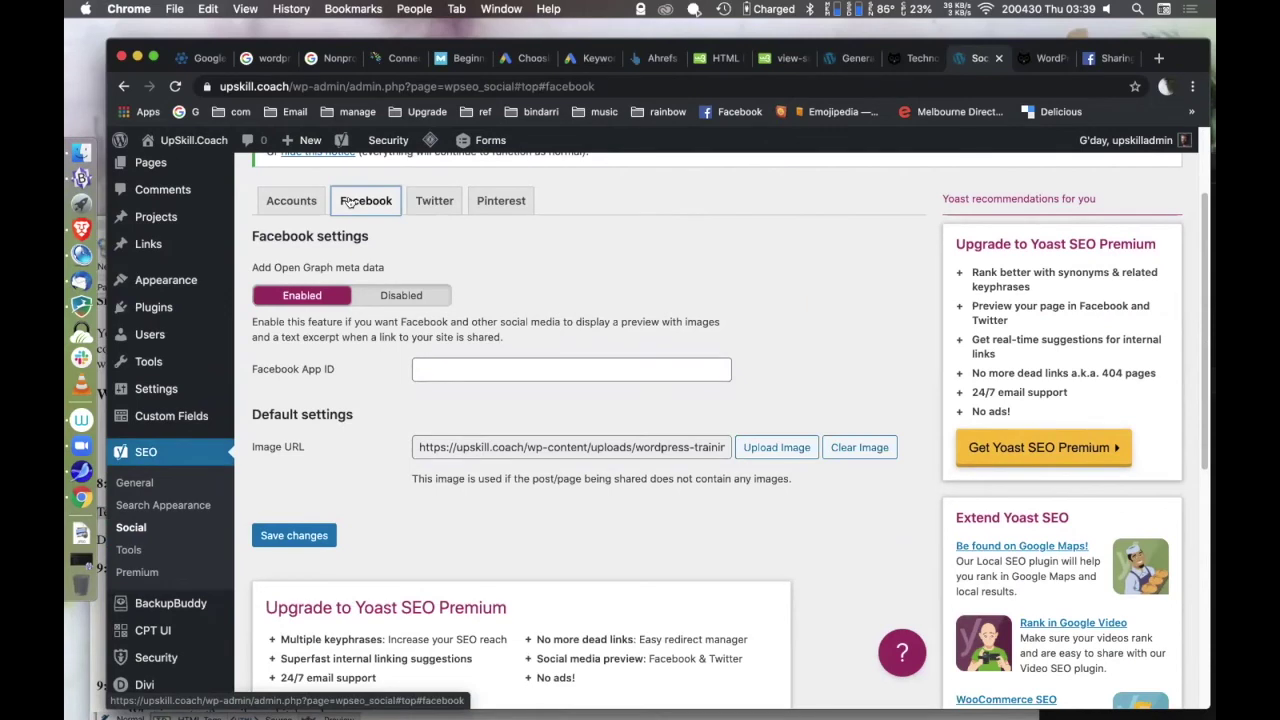
click(349, 203)
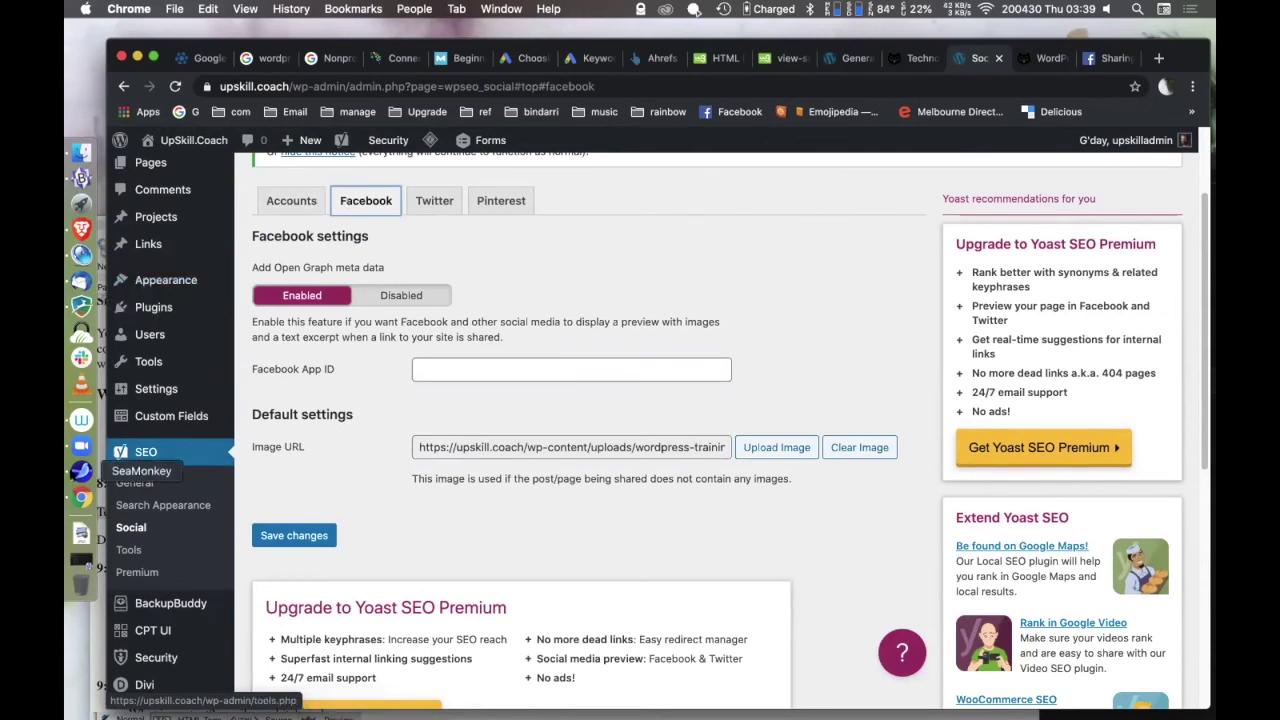
click(134, 483)
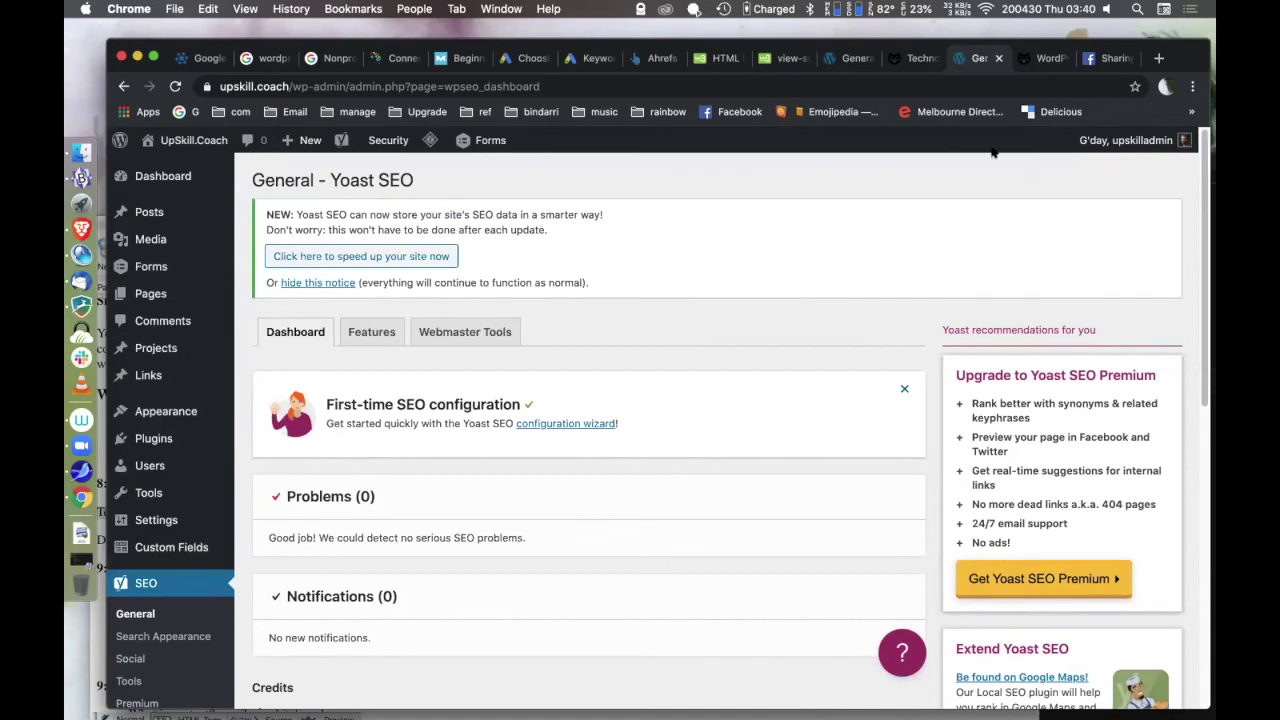
Switch to the live WordPress Training Melbourne page and copy its full web address.
click(1100, 64)
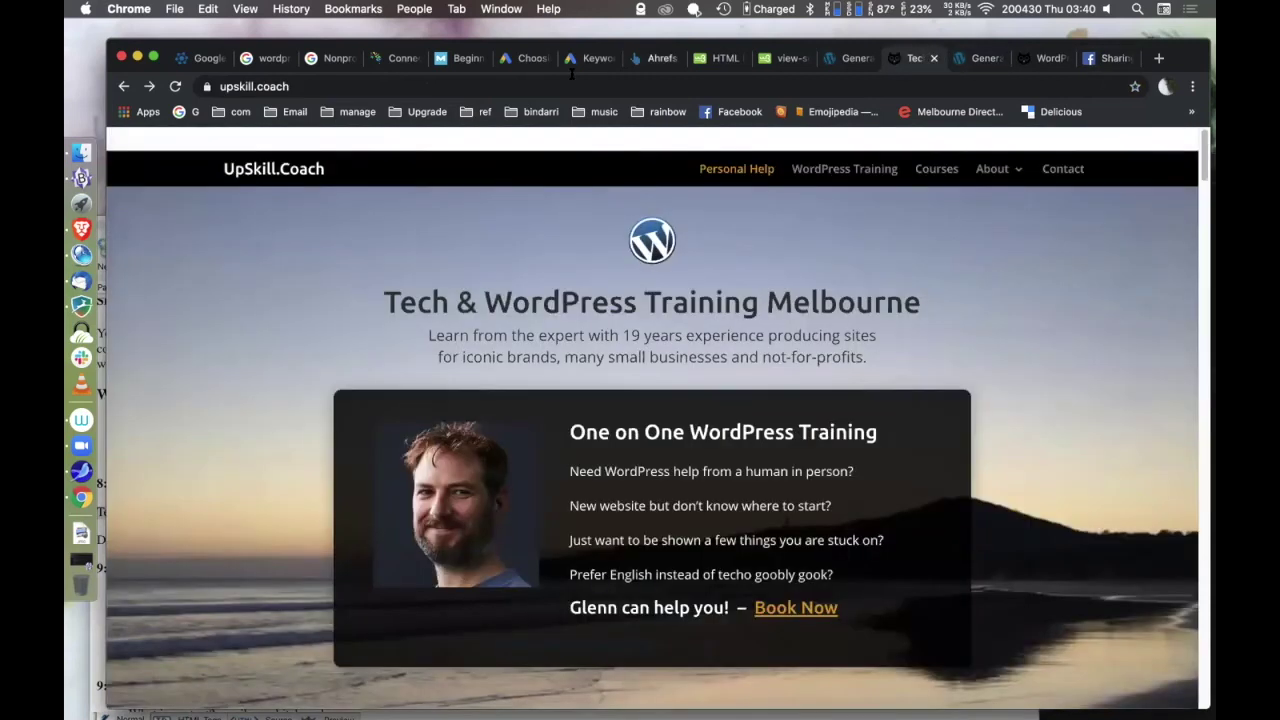
click(915, 58)
key(ctrl+Tab)
key(ctrl+Tab)
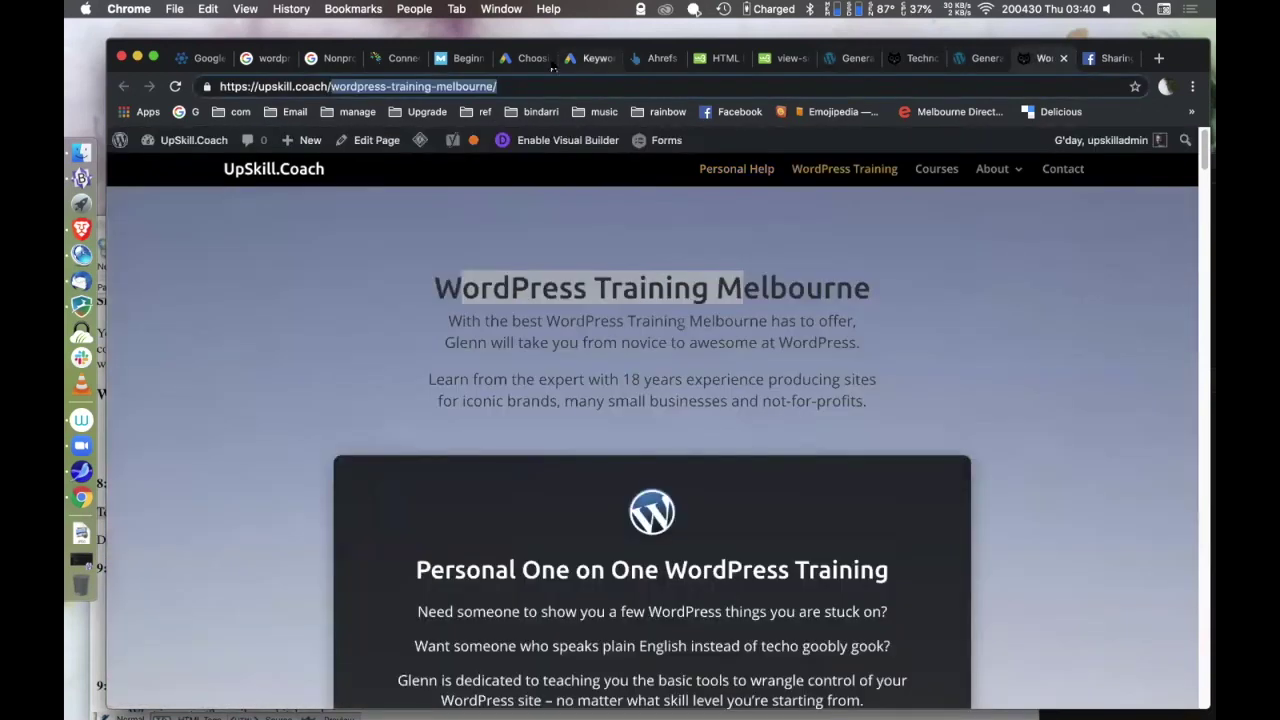
key(super+l)
key(super+c)
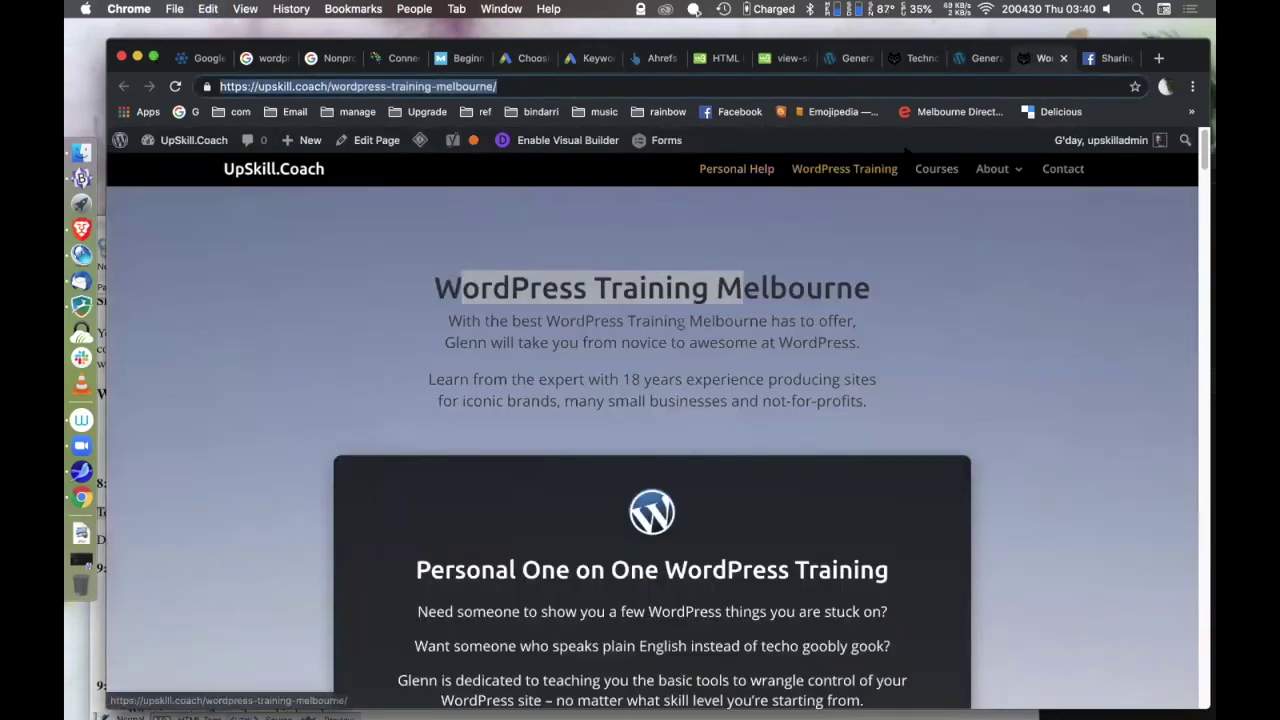
Debug the copied WordPress Training Melbourne address in Facebook's Sharing Debugger and review the scrape details and link preview.
click(1110, 58)
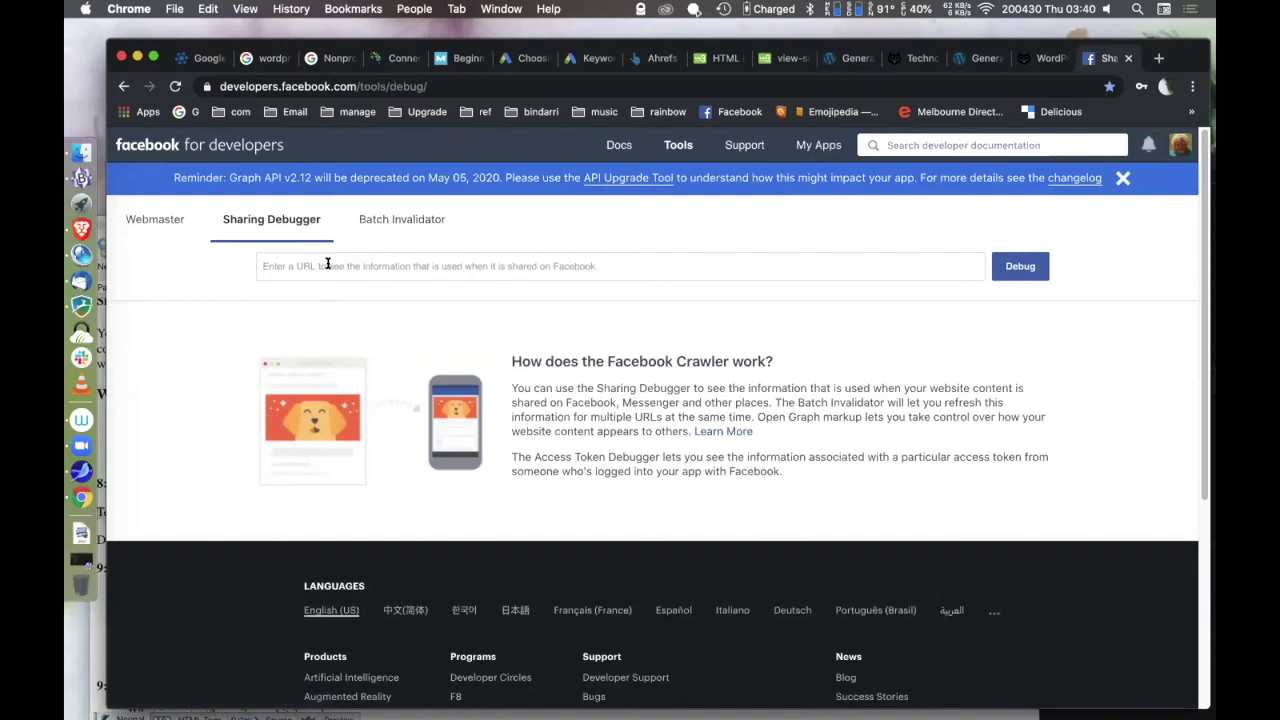
click(545, 266)
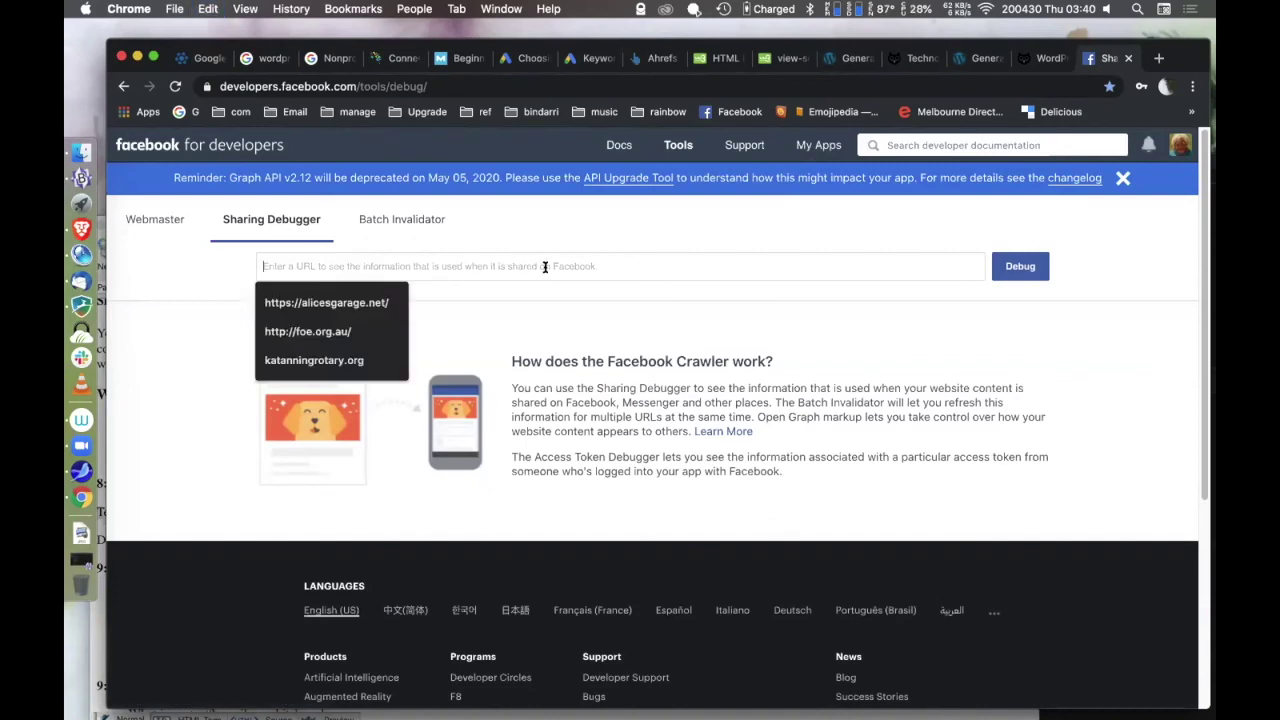
key(super+v)
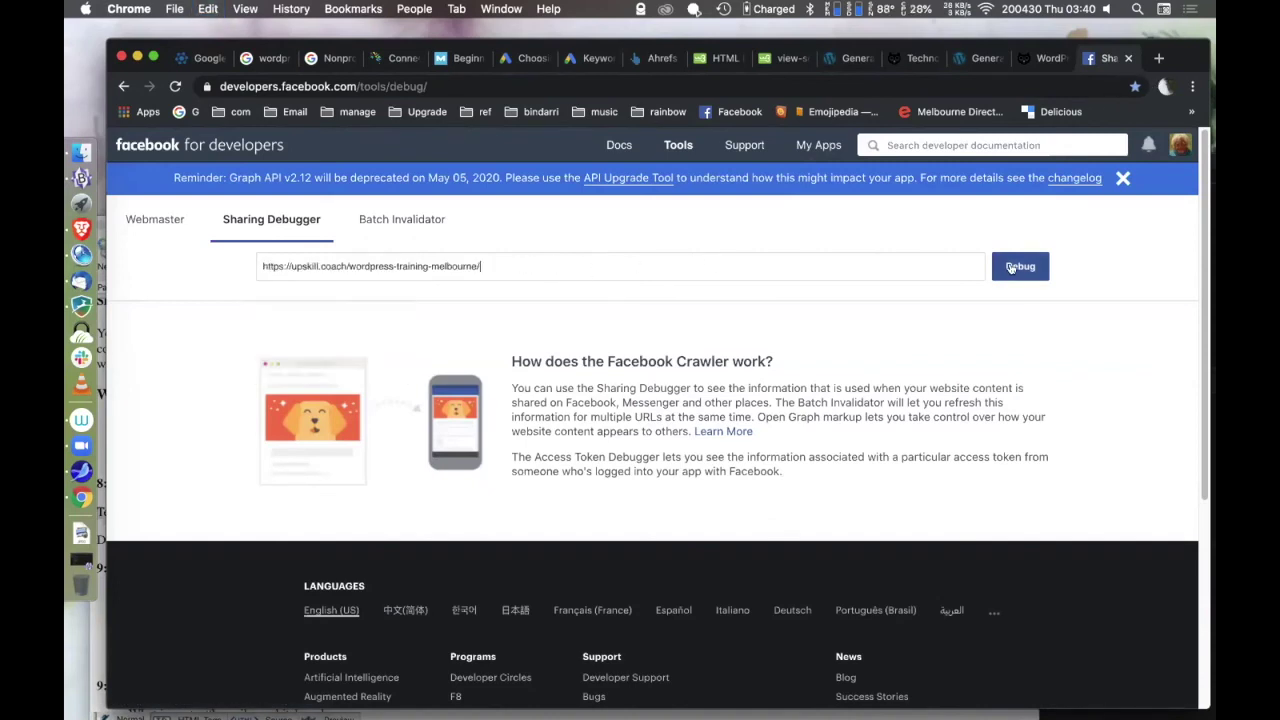
click(1010, 266)
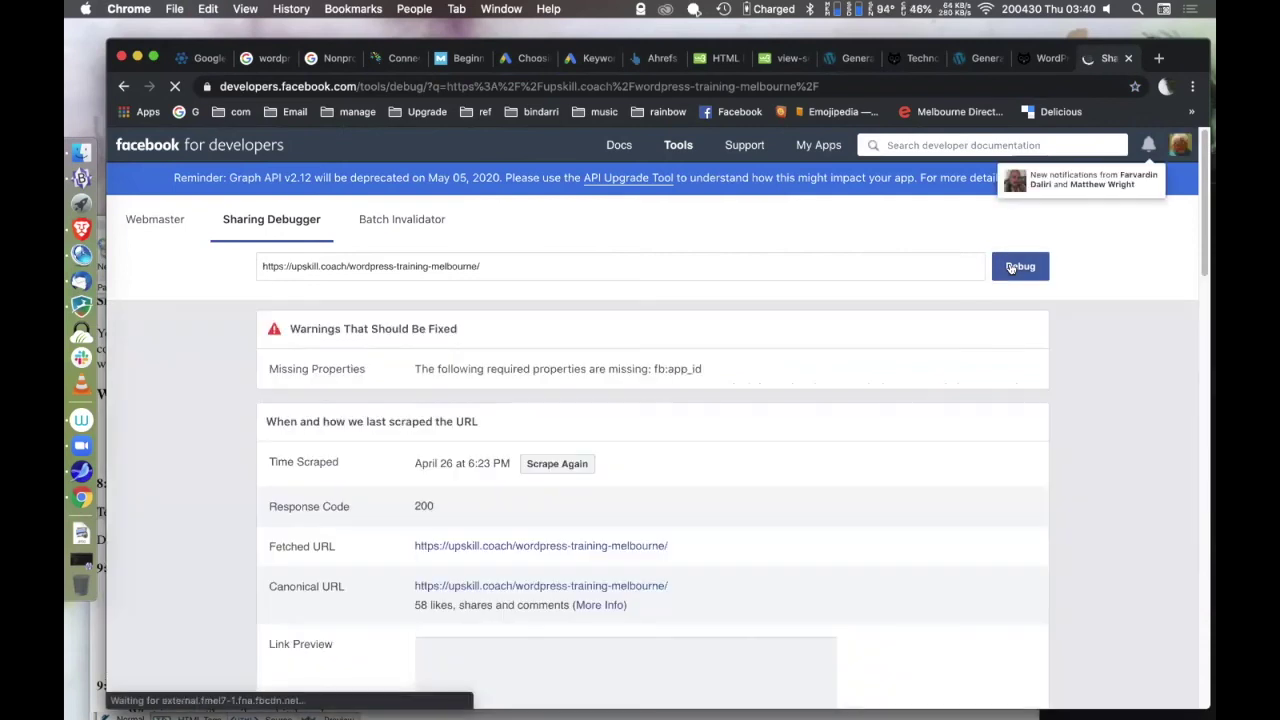
scroll(920, 514, down, 5)
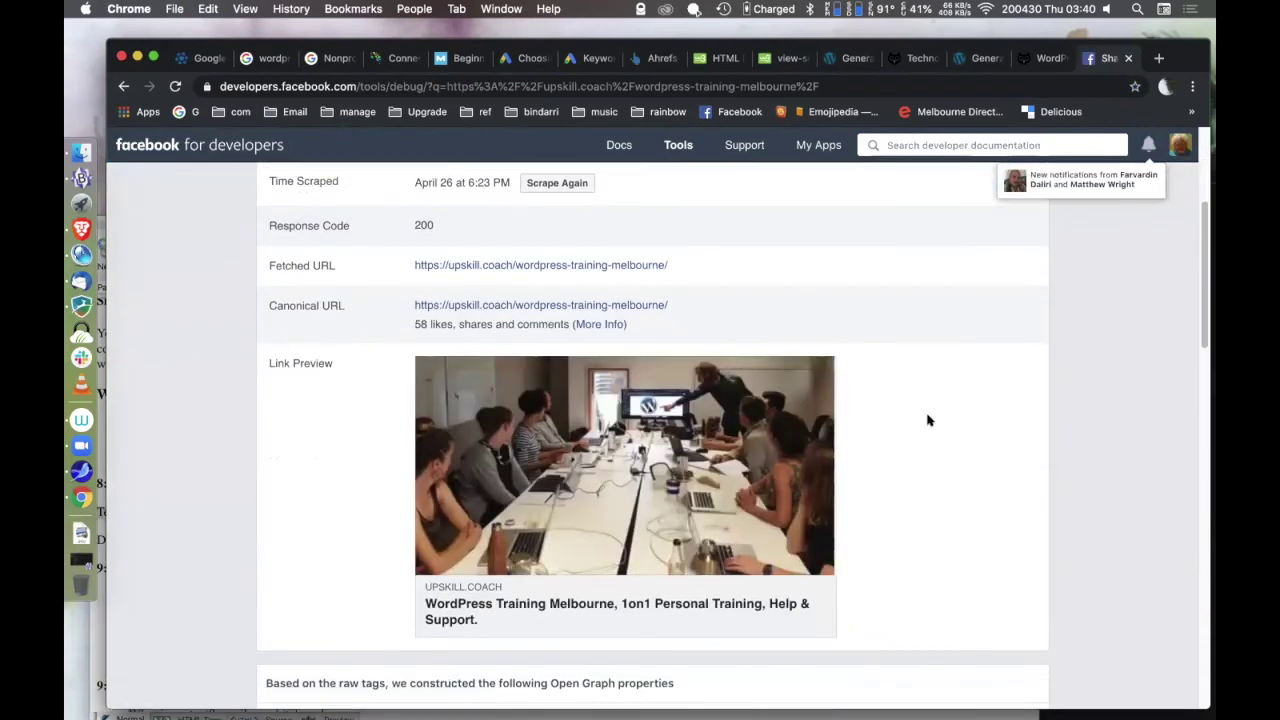
scroll(927, 420, down, 3)
scroll(927, 420, up, 5)
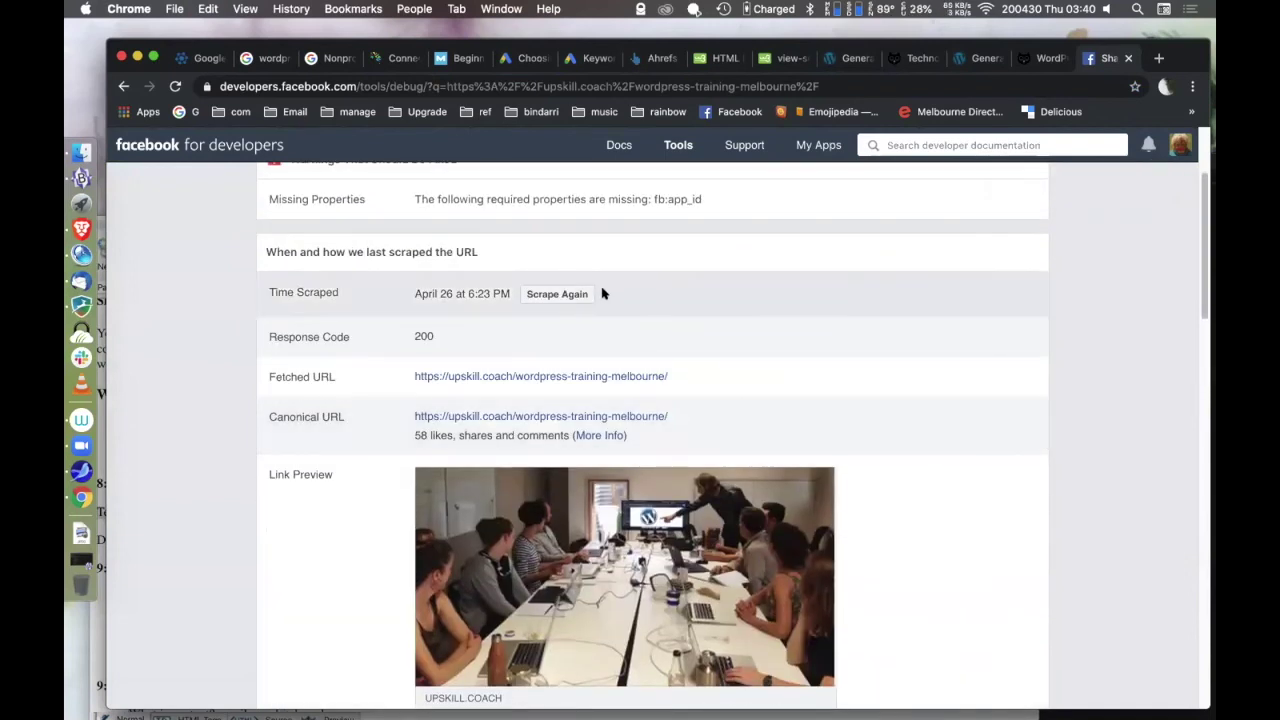
Have Facebook scrape the WordPress Training Melbourne page again and check the refreshed scrape time and link preview.
click(539, 295)
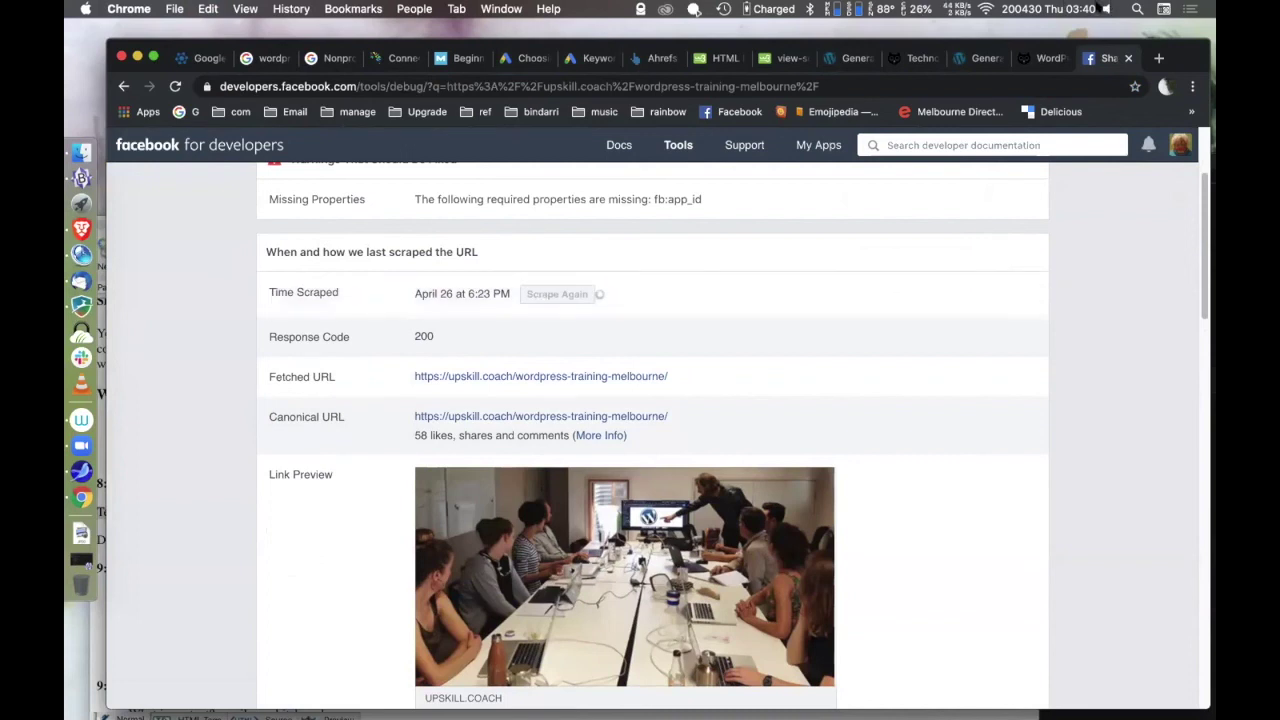
click(1030, 8)
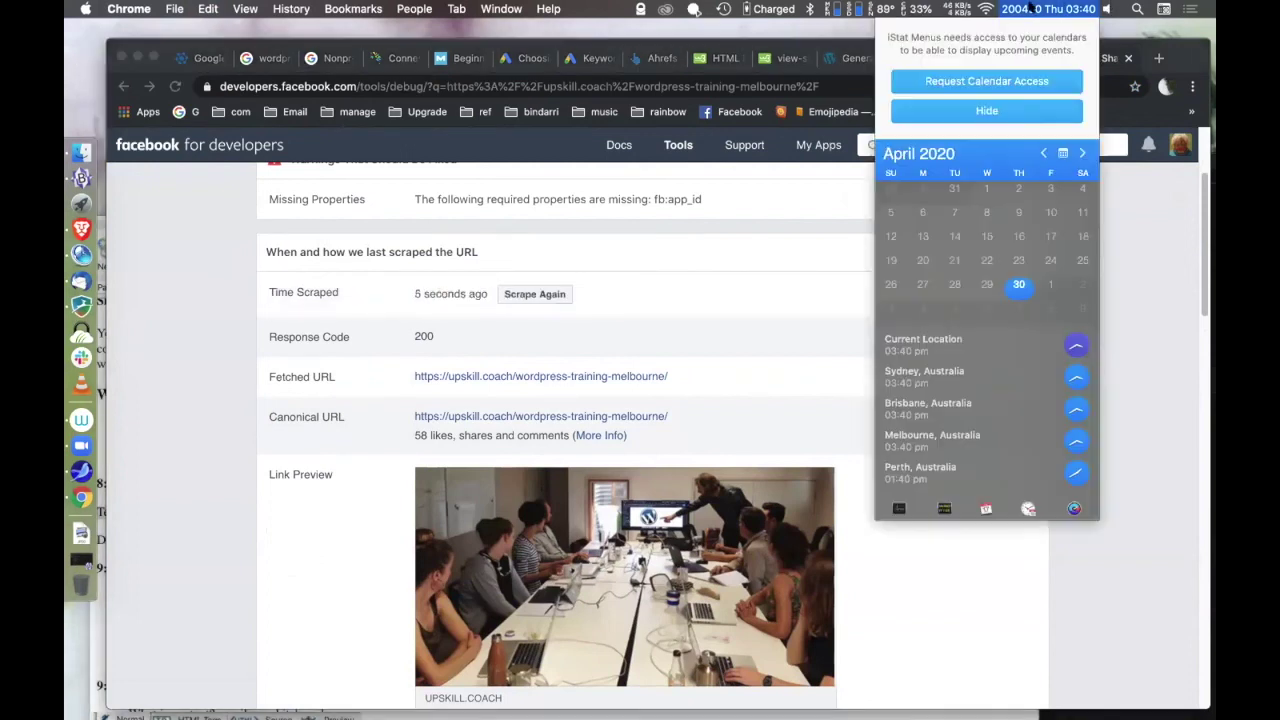
click(1030, 8)
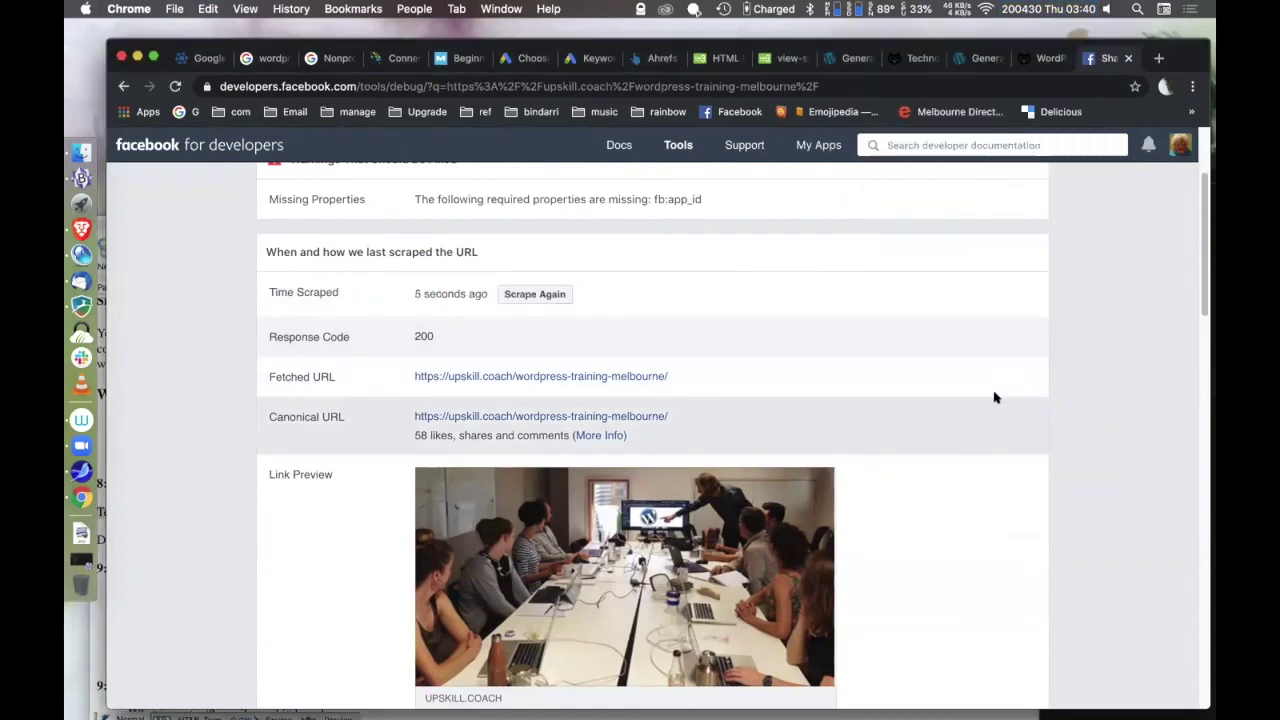
scroll(994, 398, down, 3)
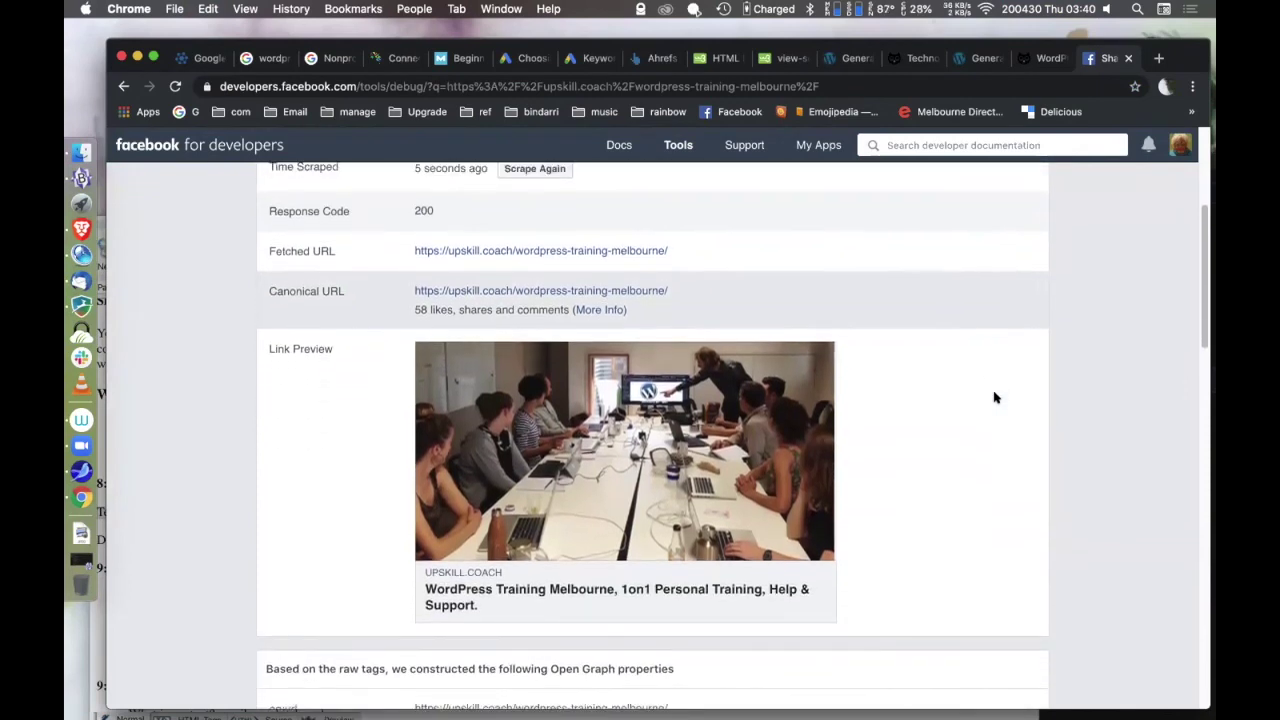
scroll(994, 398, up, 7)
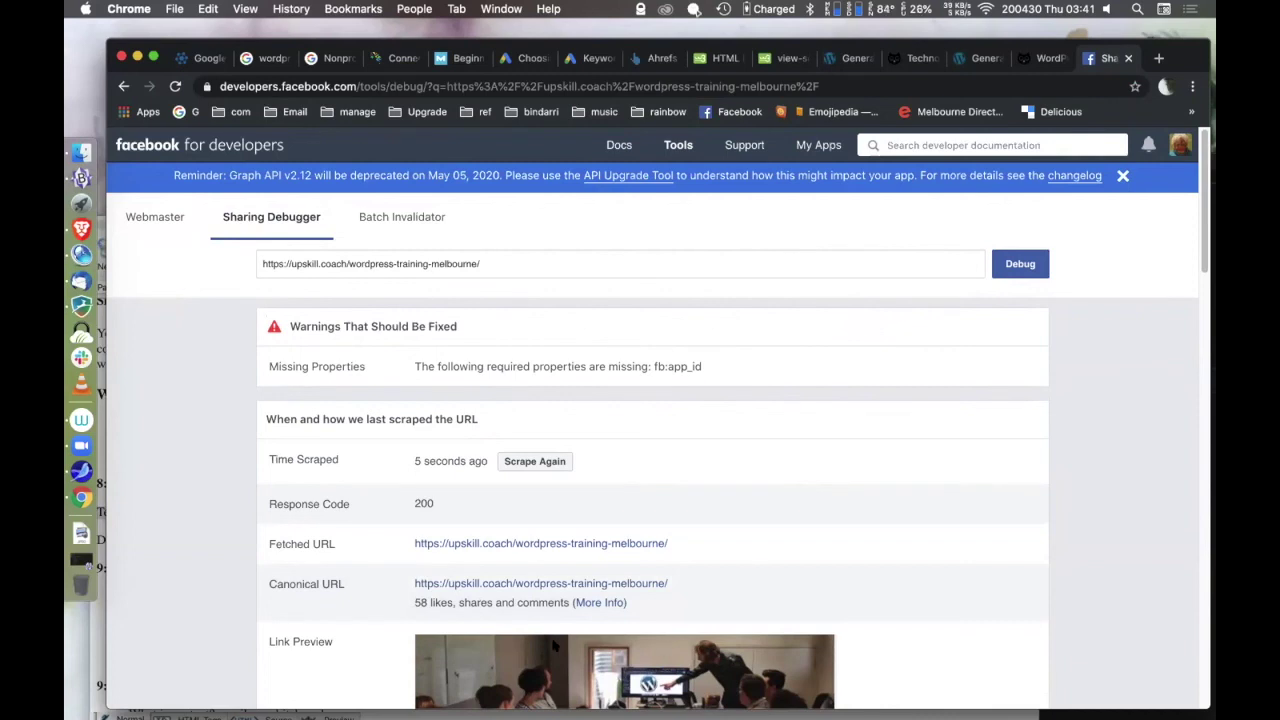
click(1159, 58)
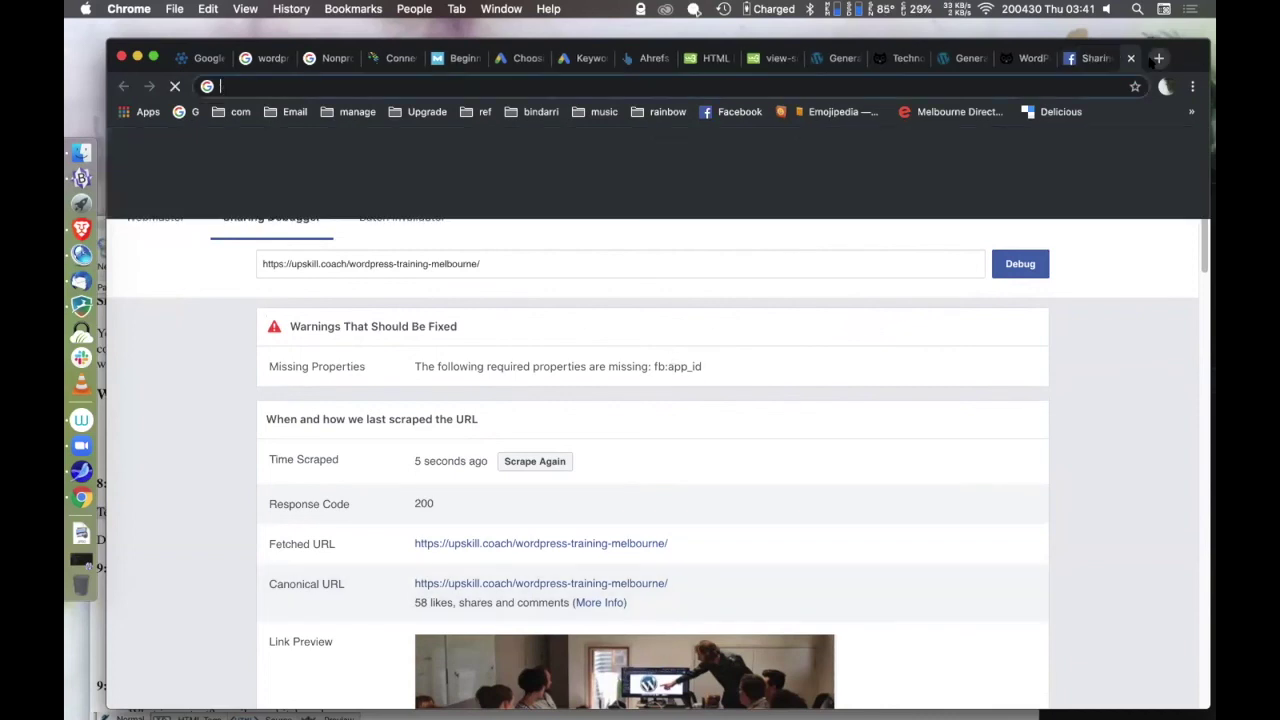
text(searc)
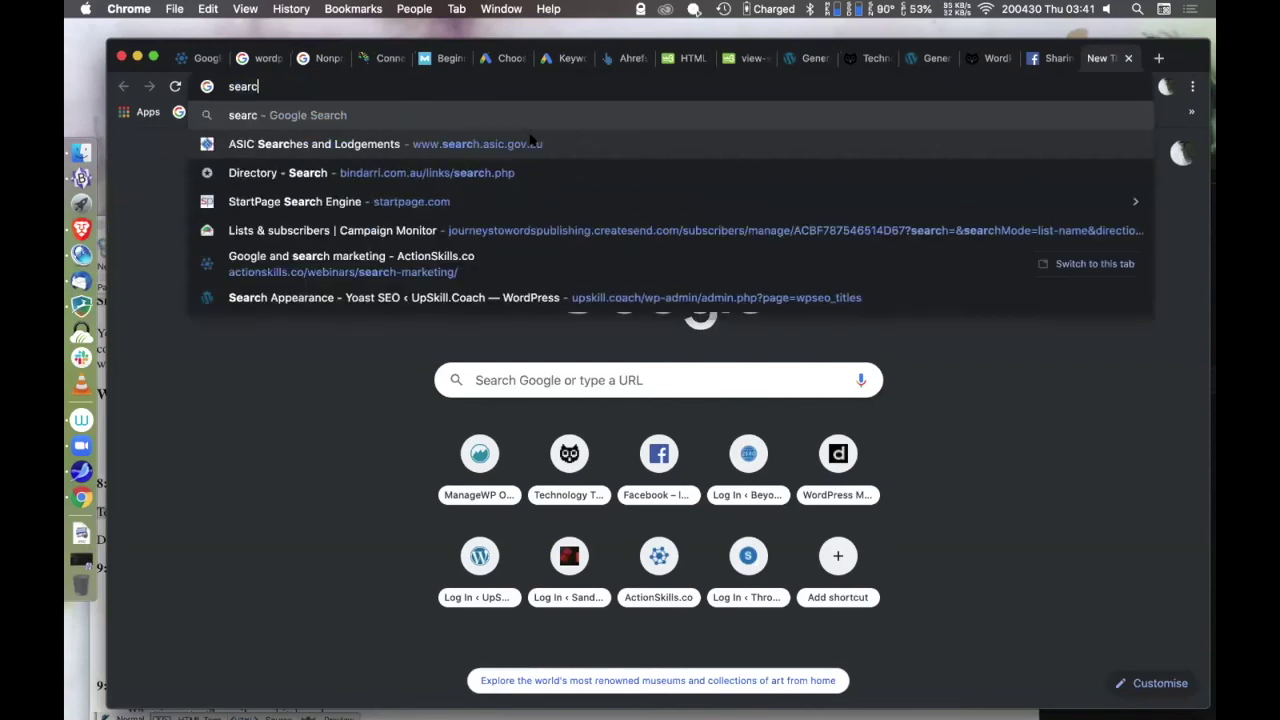
text(h cn)
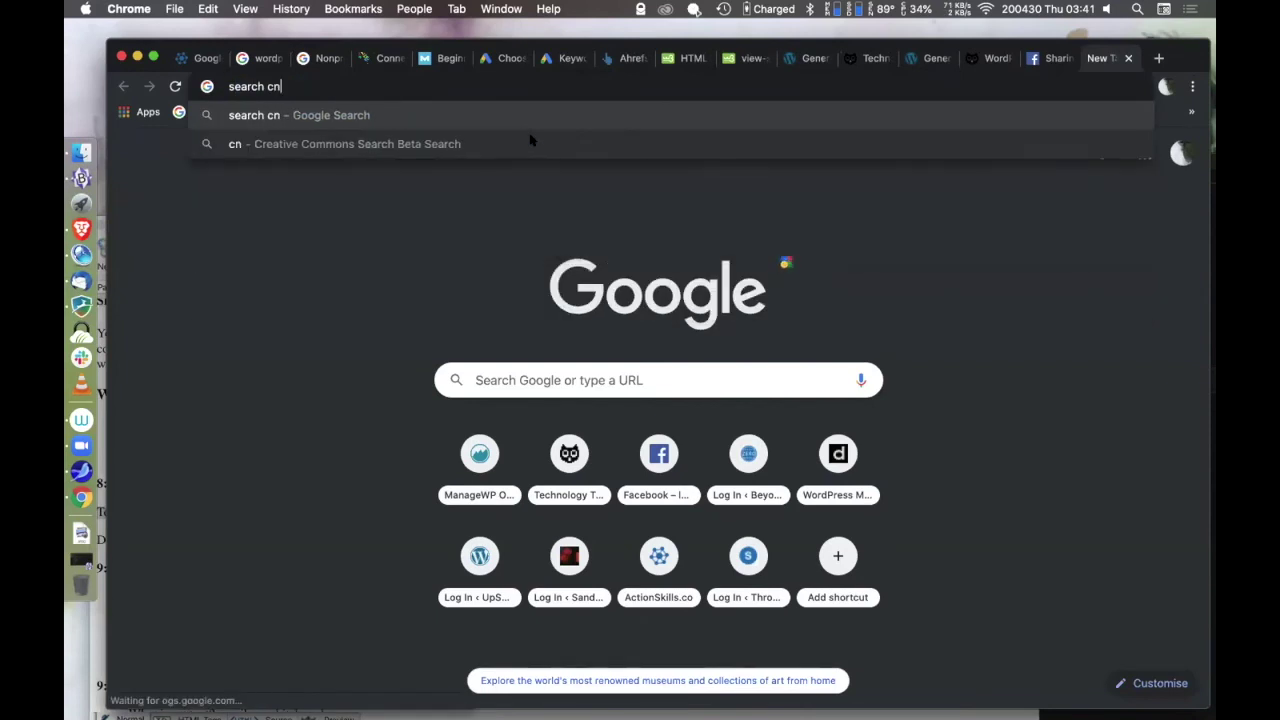
key(BackSpace)
text(o)
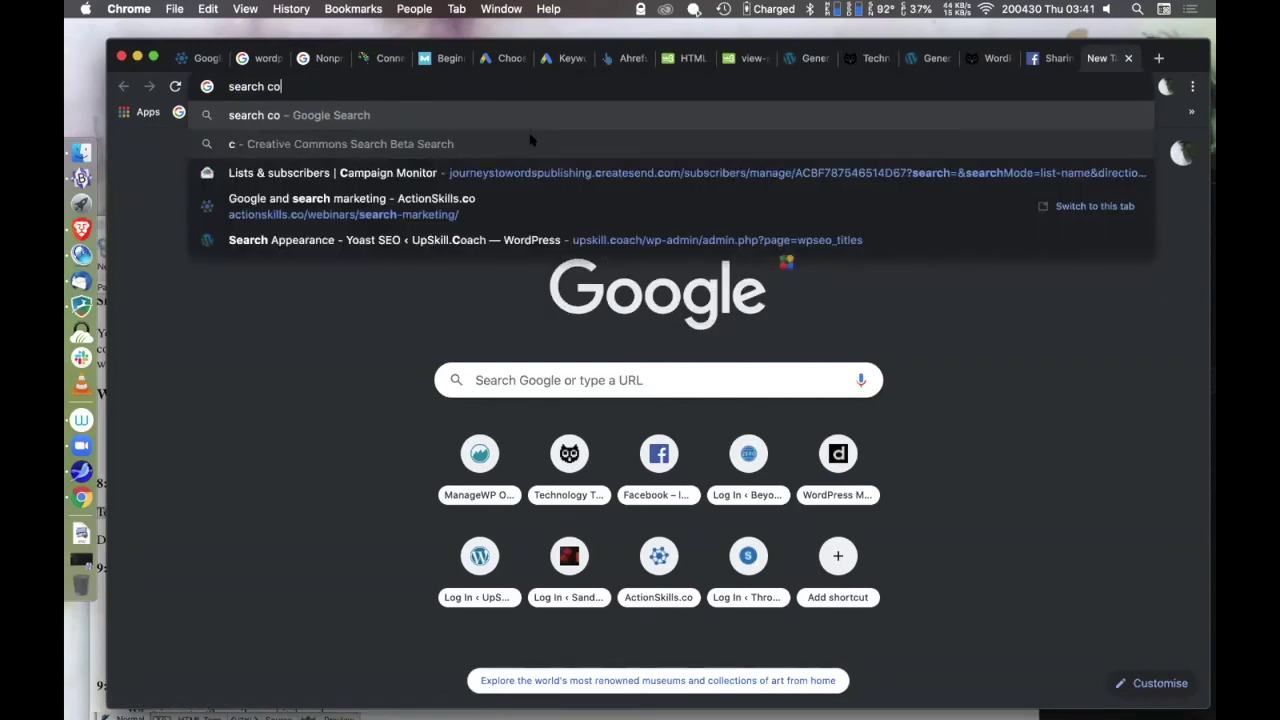
text(ntsol)
key(BackSpace)
key(BackSpace)
key(BackSpace)
key(BackSpace)
text(sole)
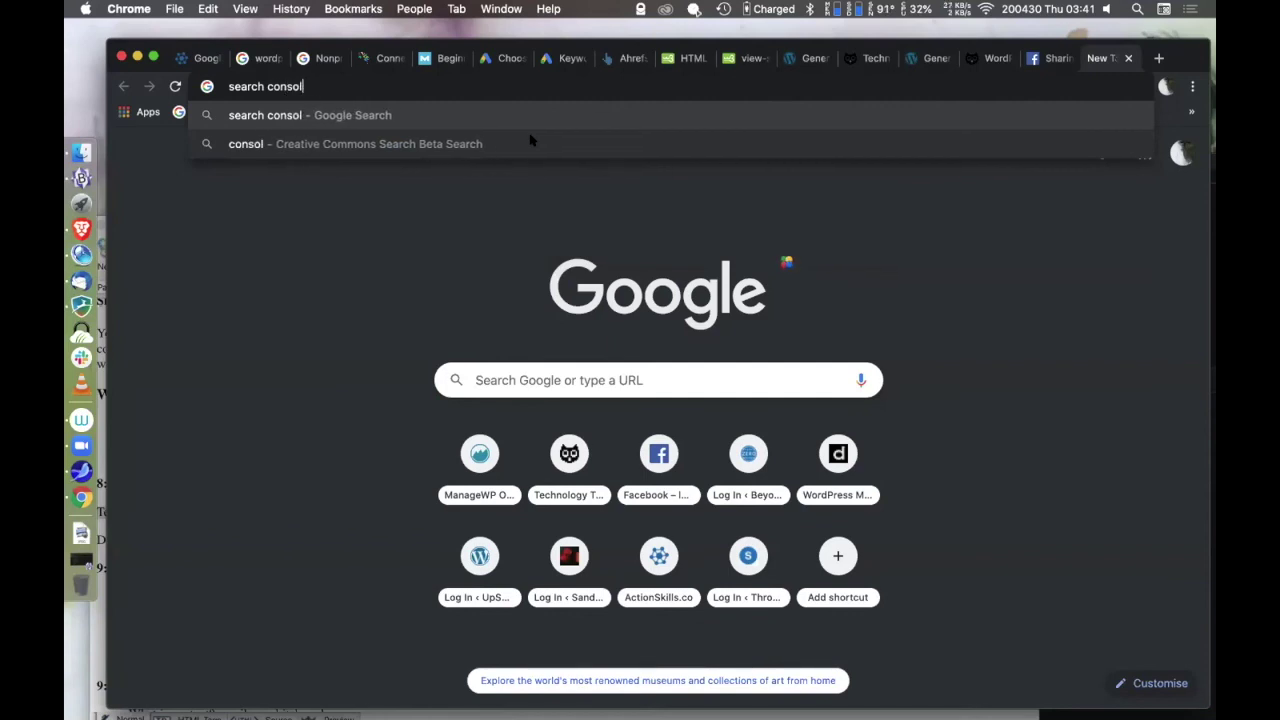
key(Return)
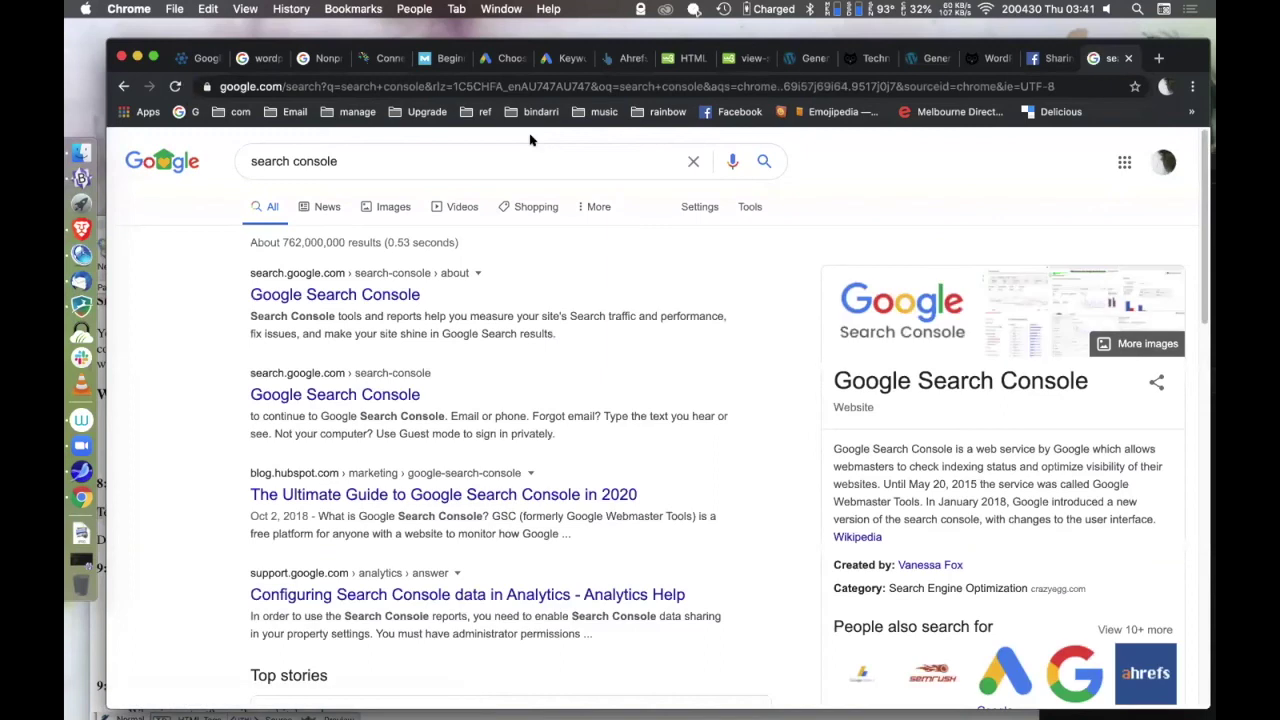
click(380, 297)
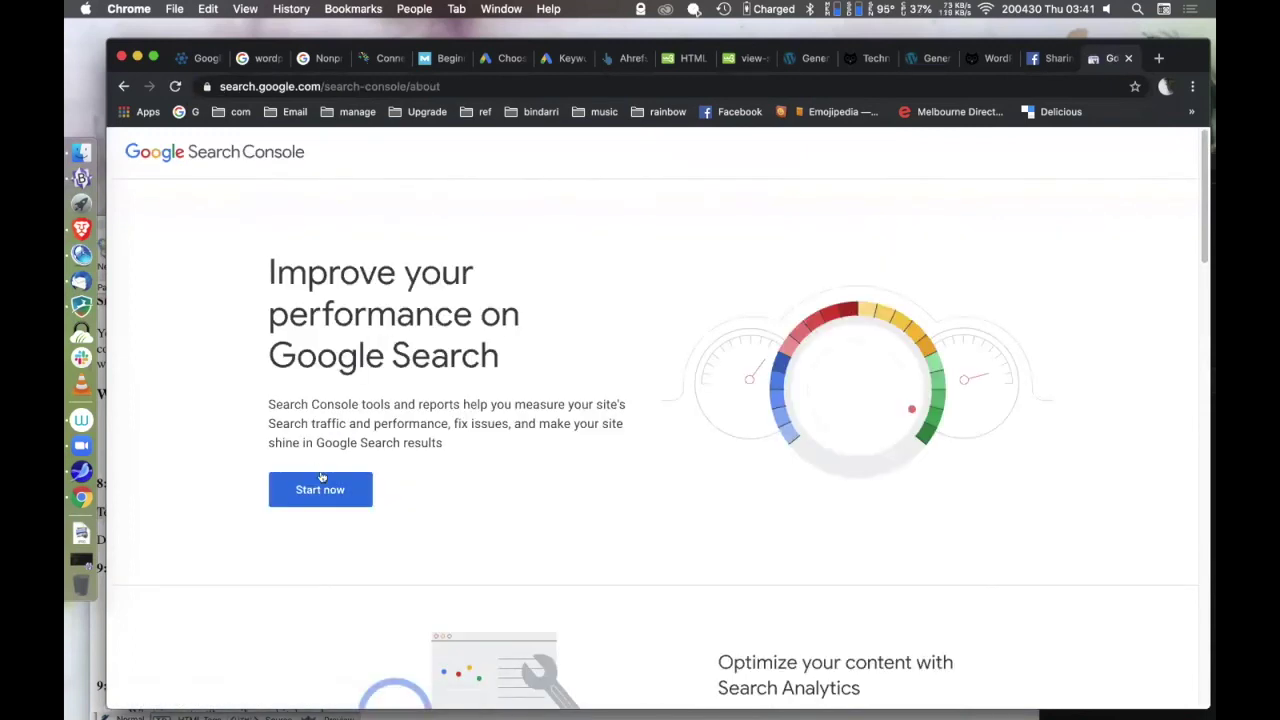
click(328, 490)
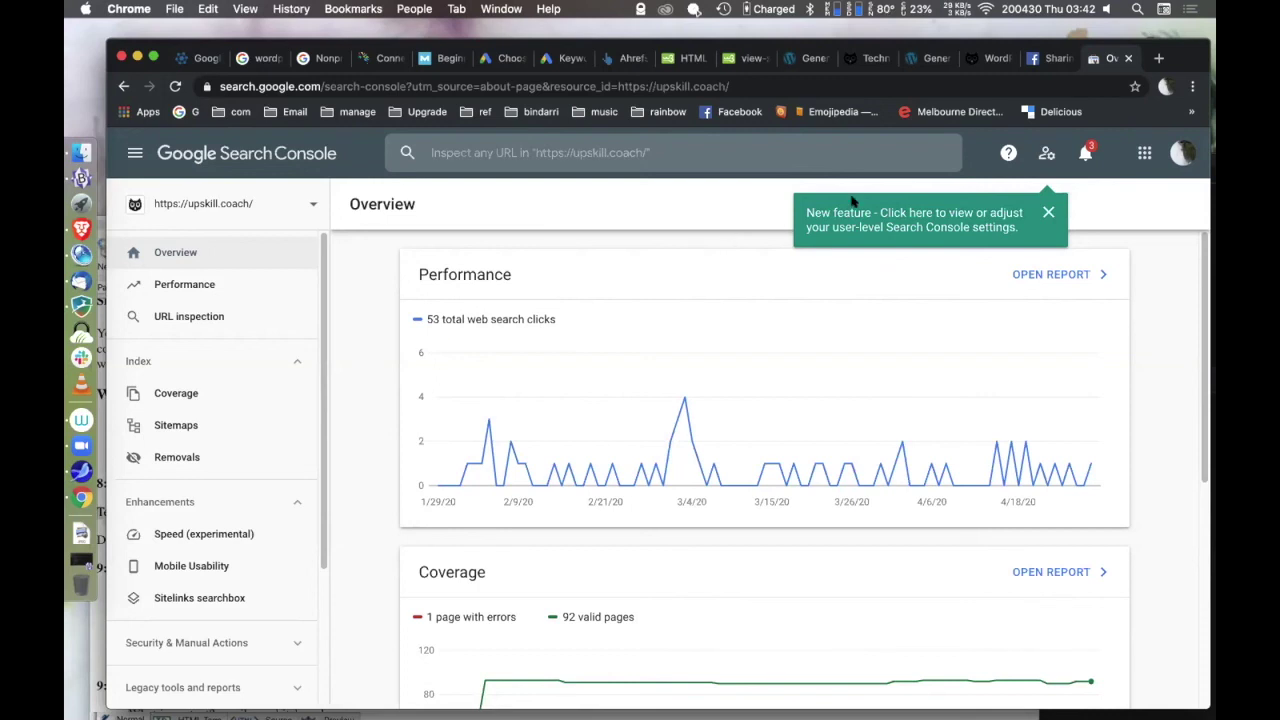
Return to the general Yoast SEO settings and look through the feature switches as far as XML sitemaps.
click(1054, 58)
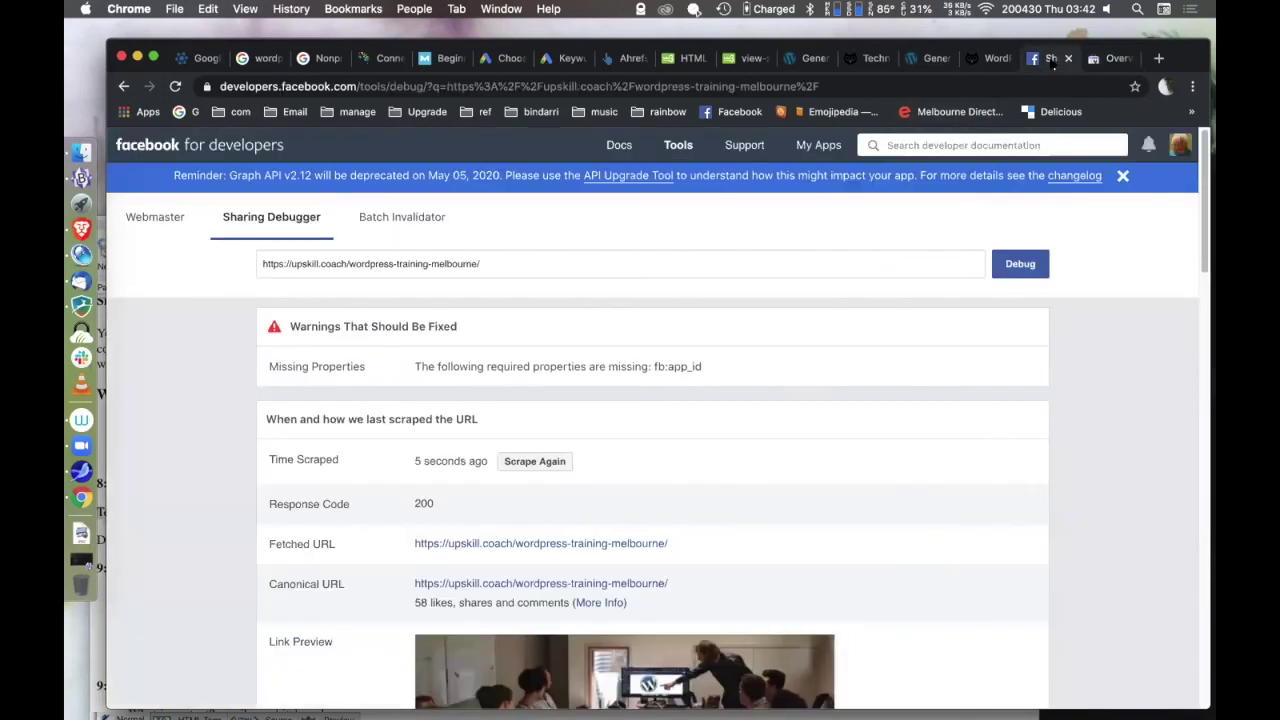
click(920, 60)
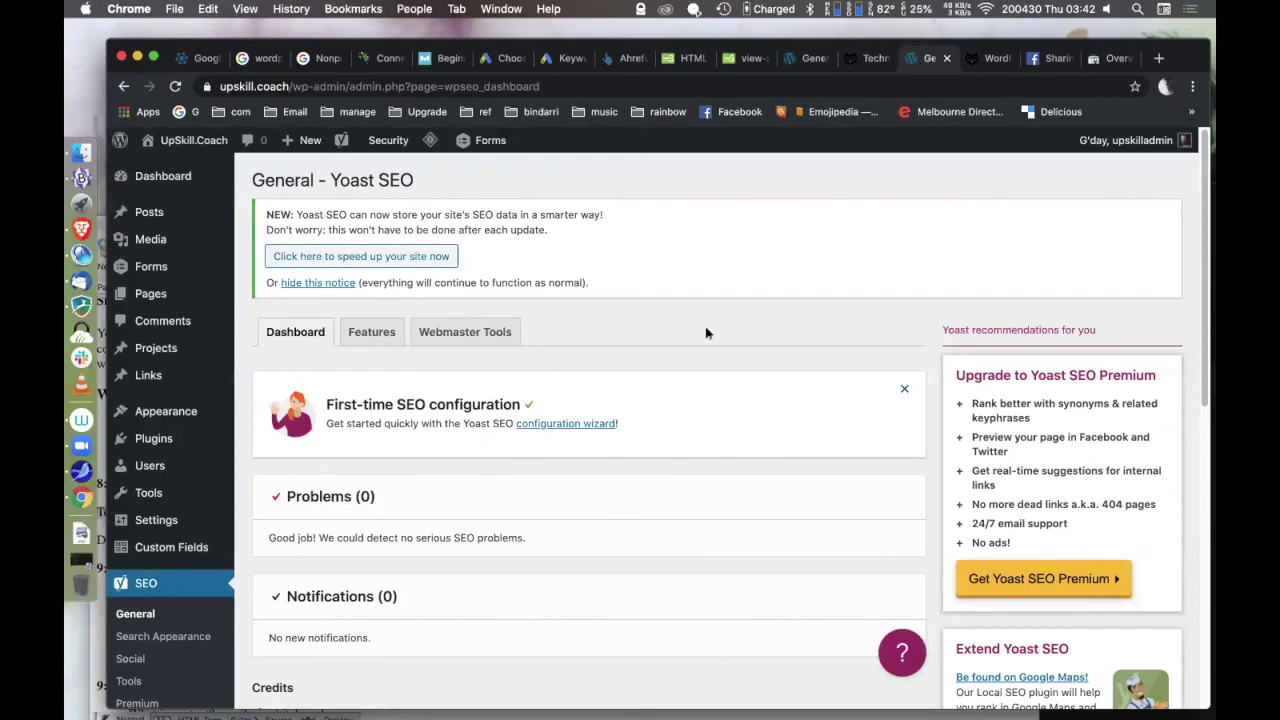
scroll(706, 333, down, 2)
scroll(706, 333, up, 2)
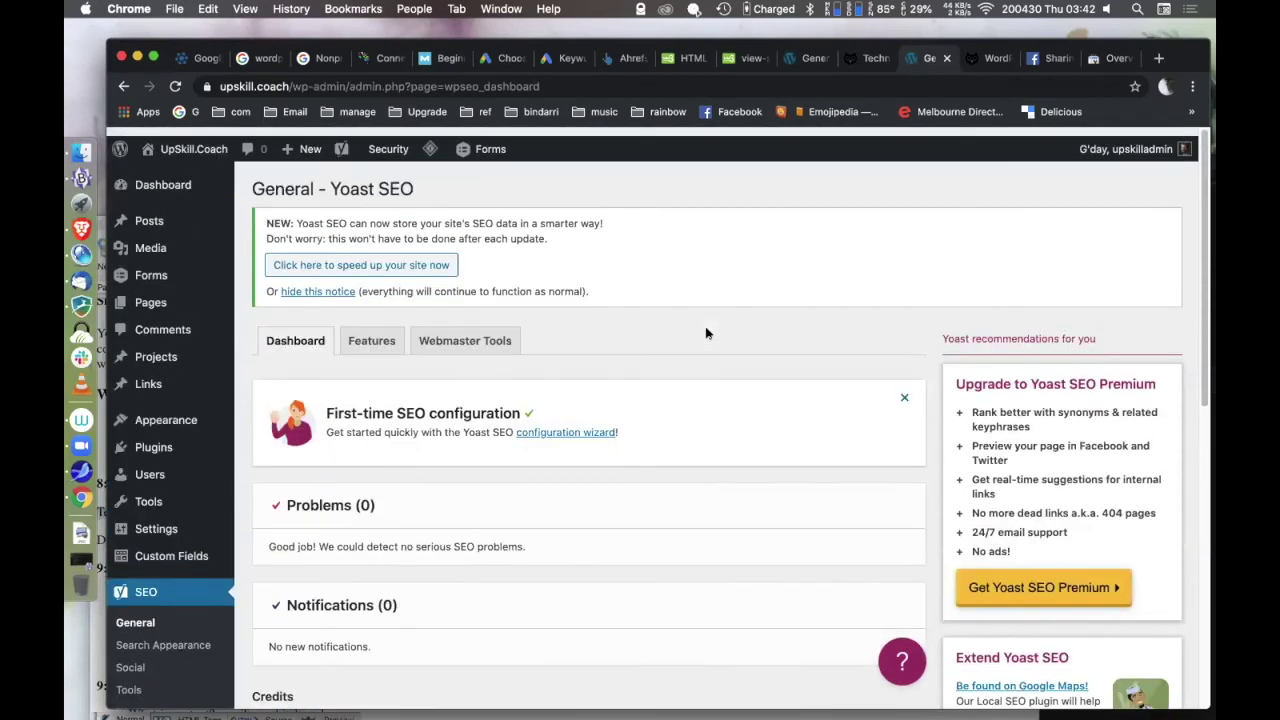
scroll(706, 333, down, 1)
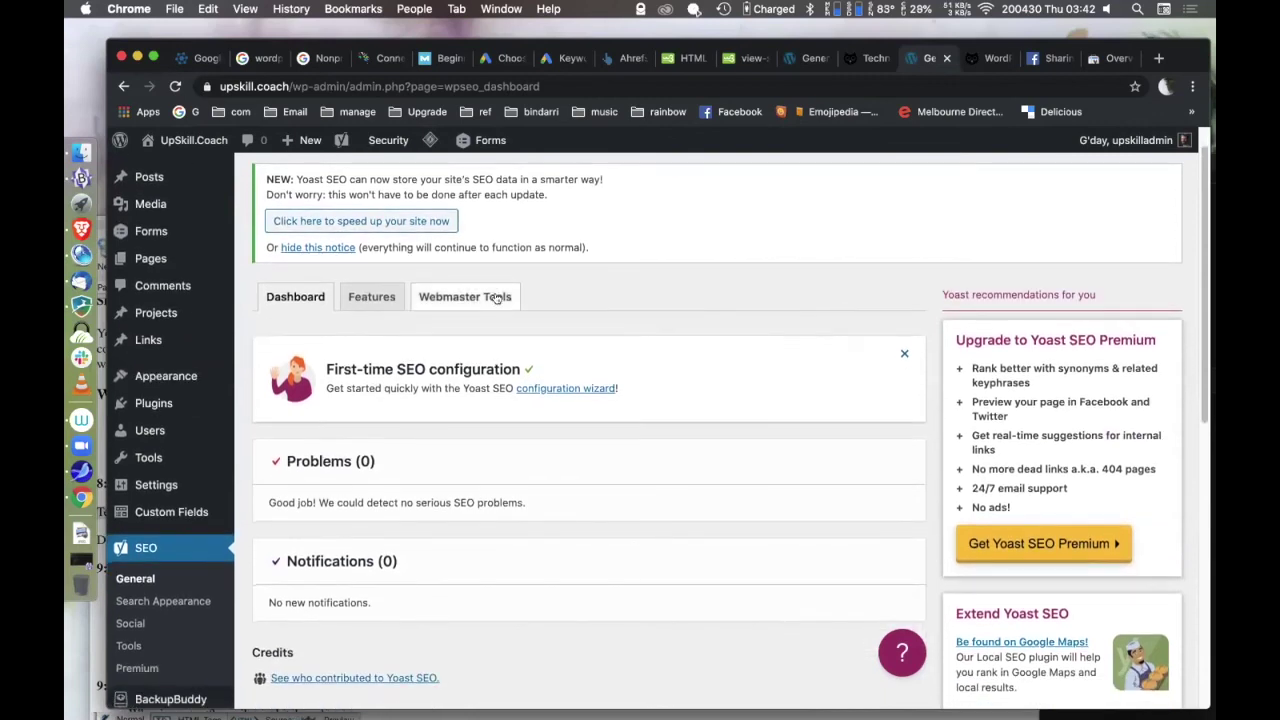
click(380, 300)
scroll(603, 393, down, 4)
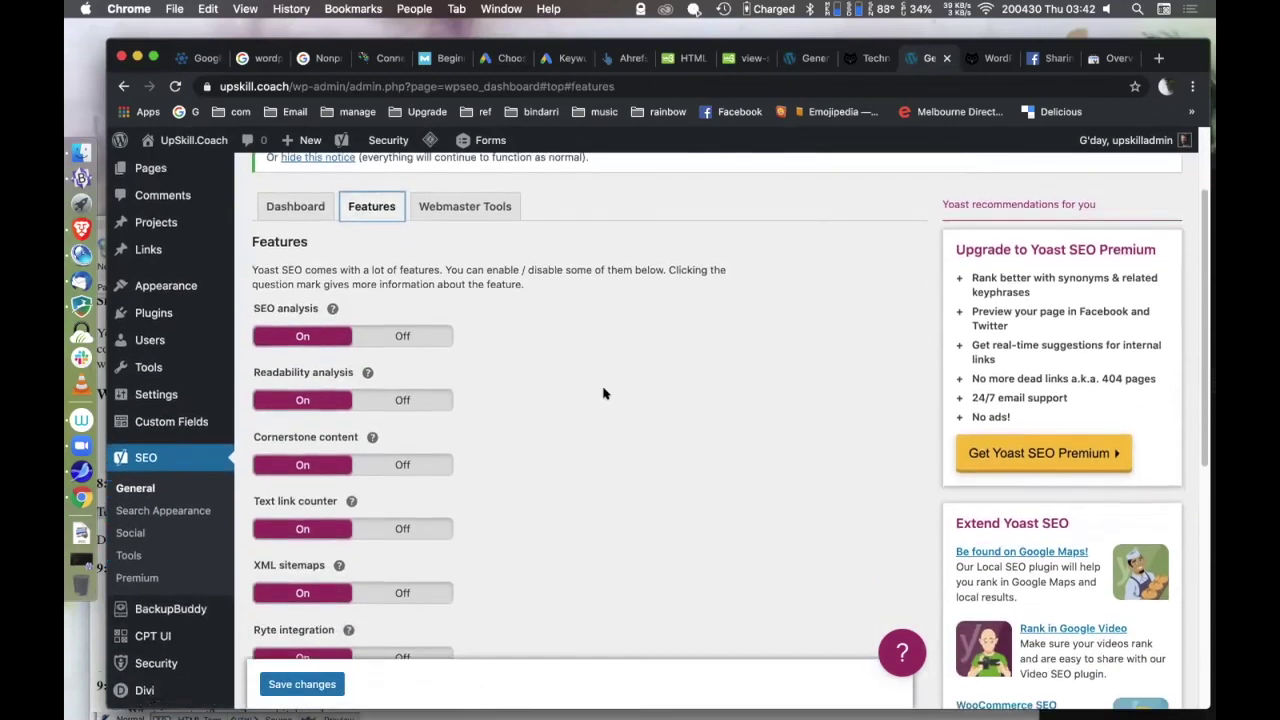
scroll(603, 393, down, 2)
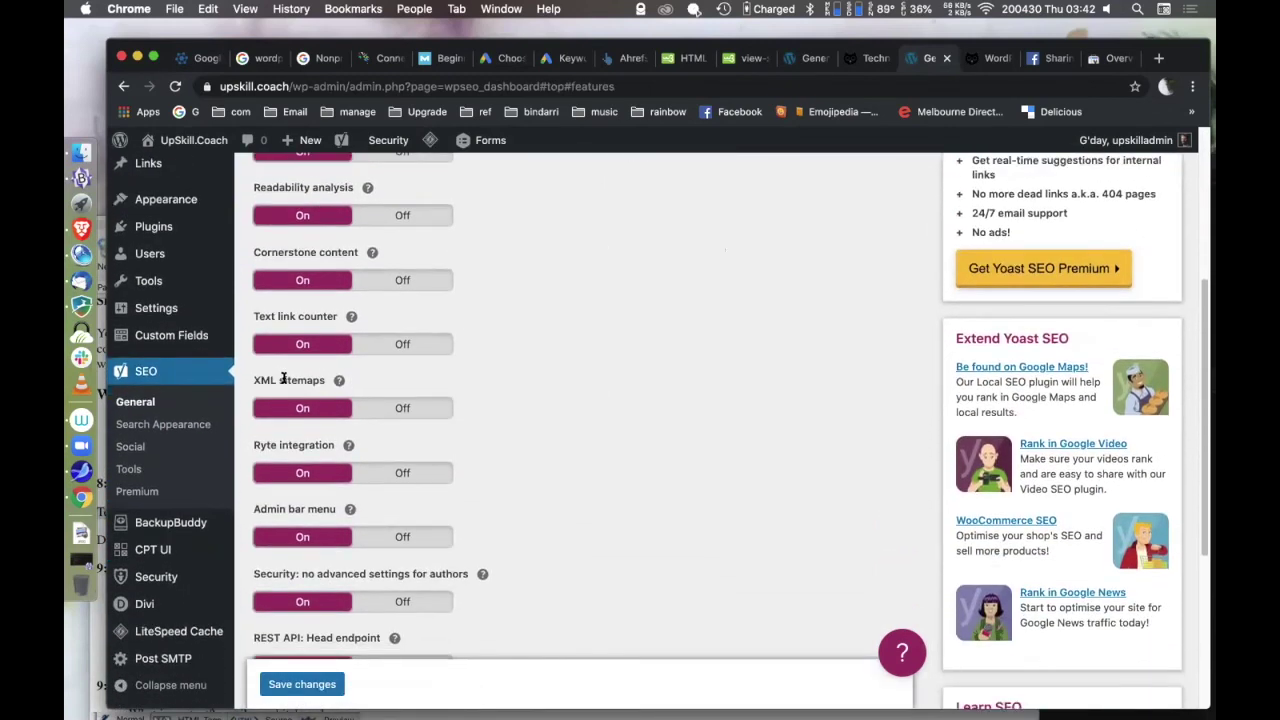
Show the help text for XML sitemaps and open the site's XML sitemap in a separate tab.
click(338, 380)
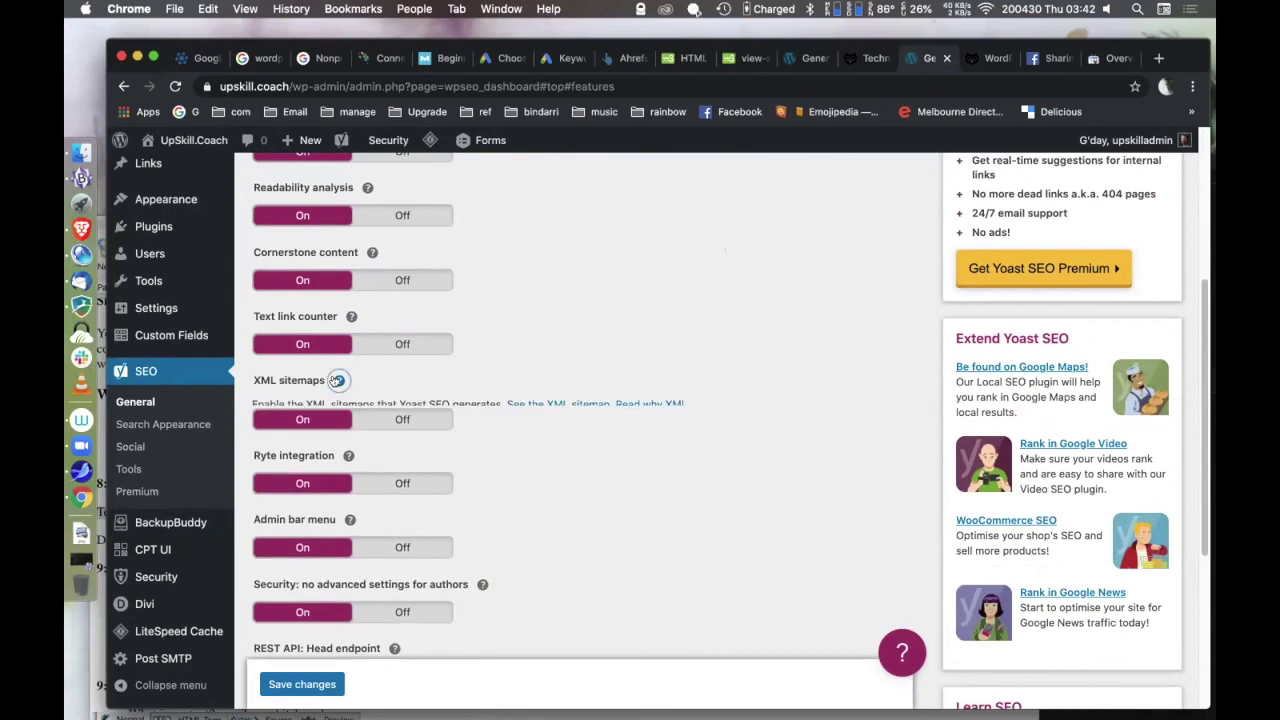
right_click(533, 408)
click(572, 418)
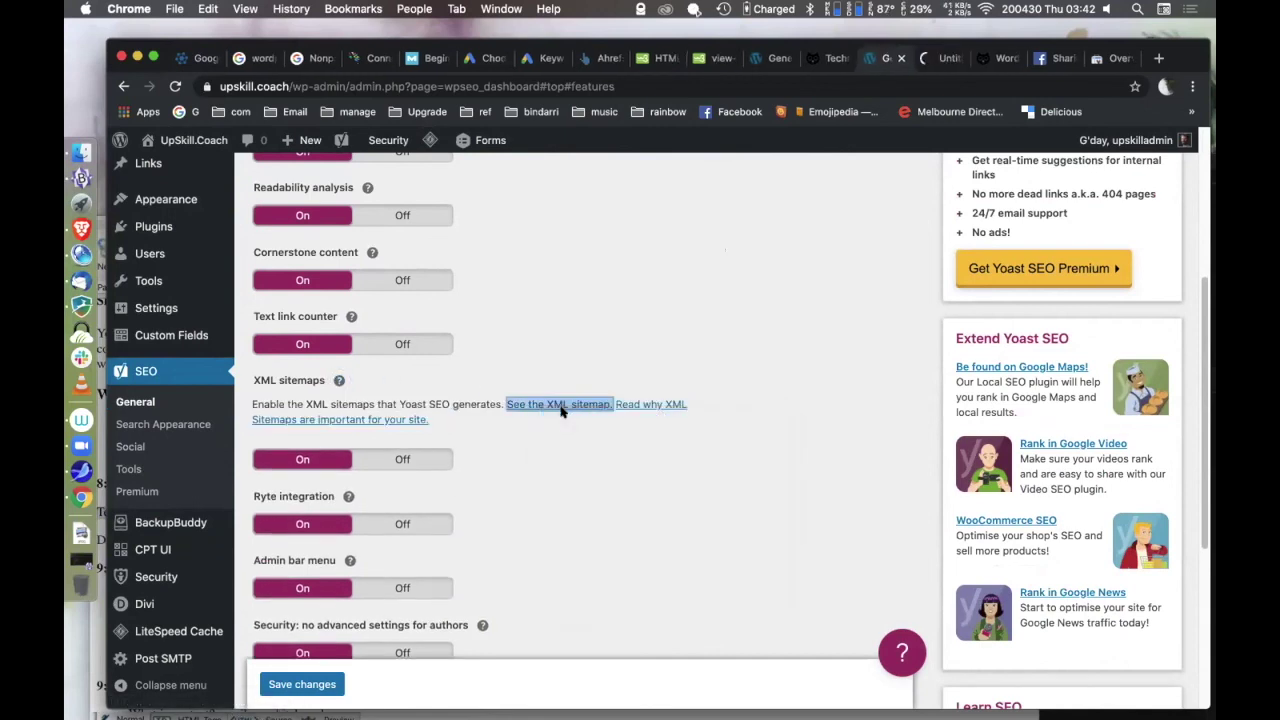
click(933, 58)
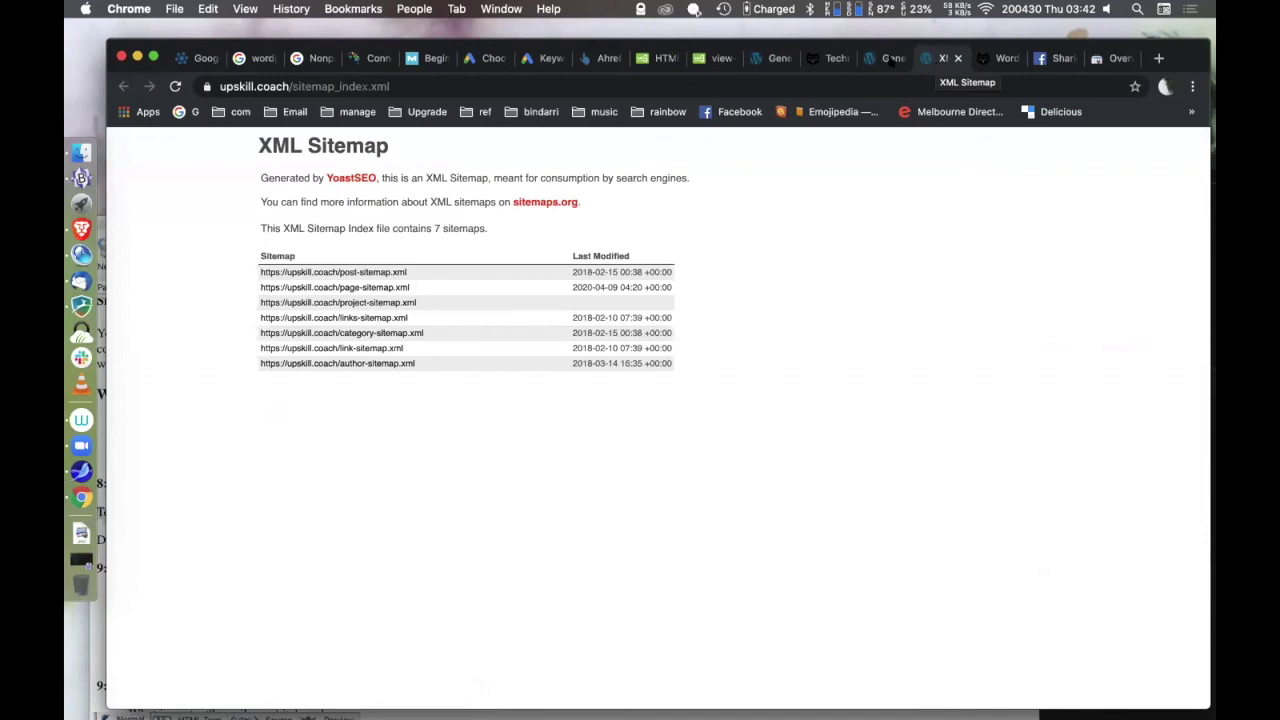
Inspect the URLs in the post sitemap, and copy the web address of the sitemap index.
click(345, 271)
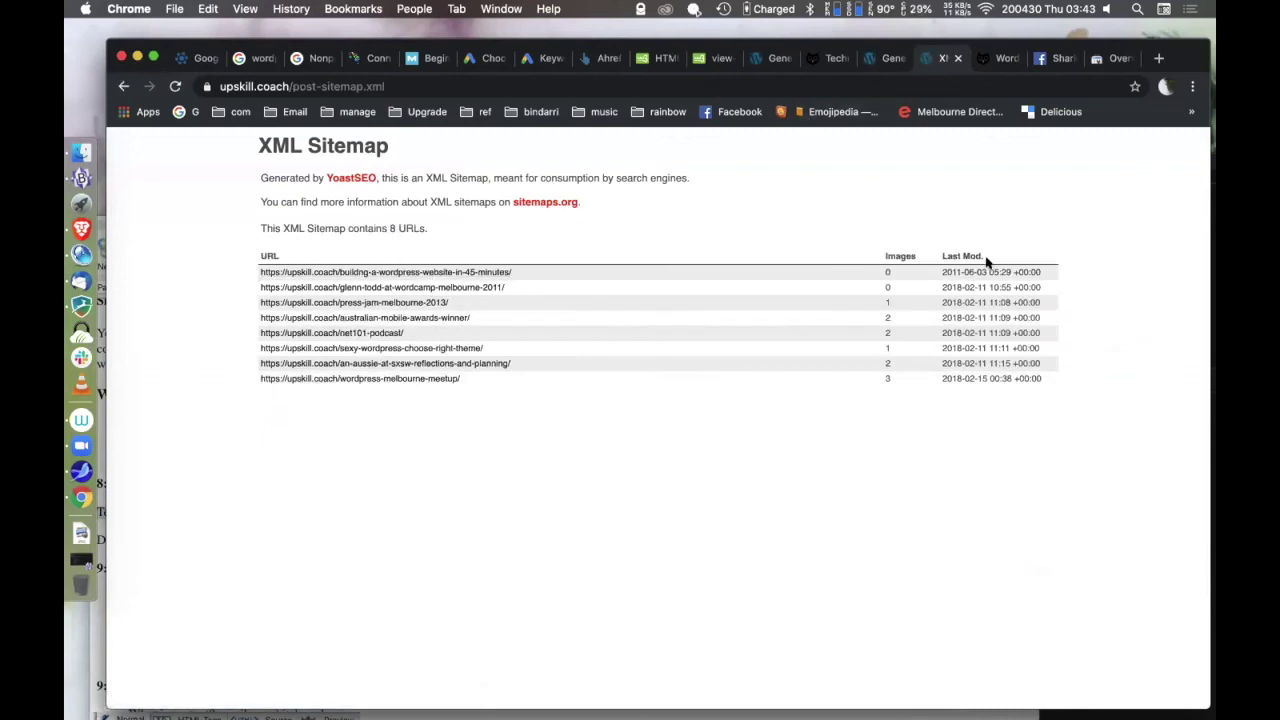
click(124, 86)
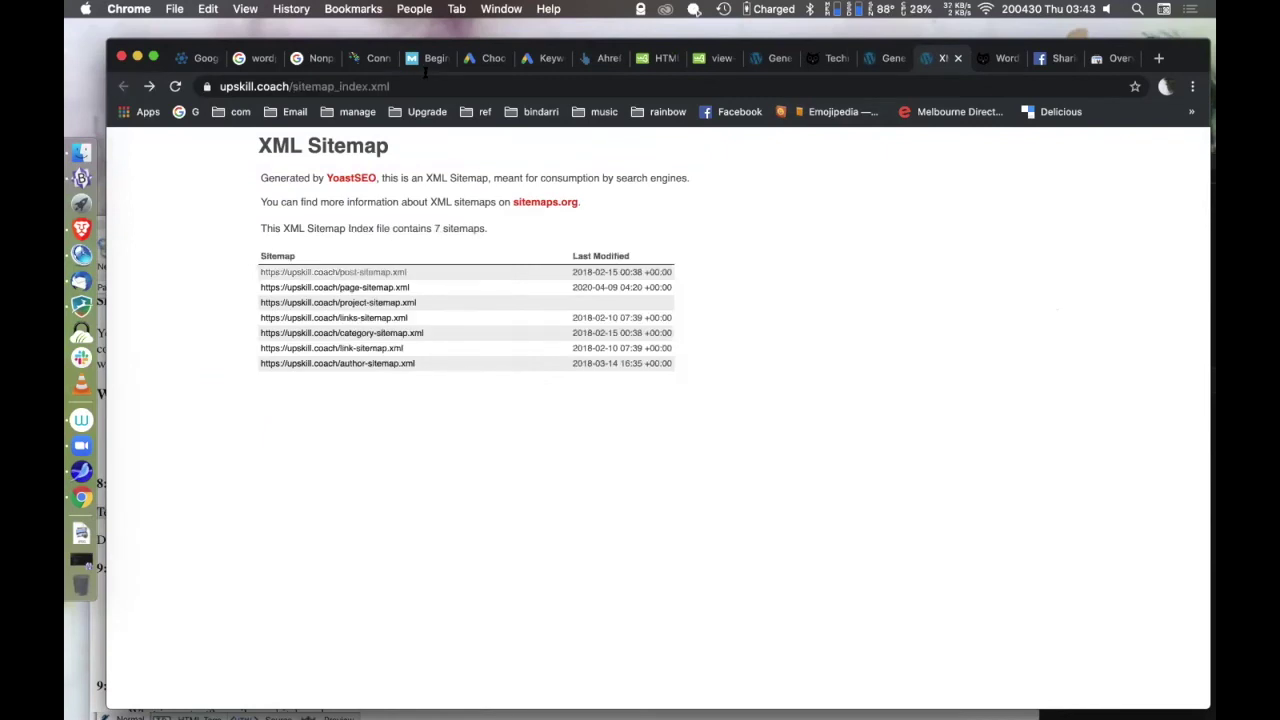
click(398, 86)
key(super+c)
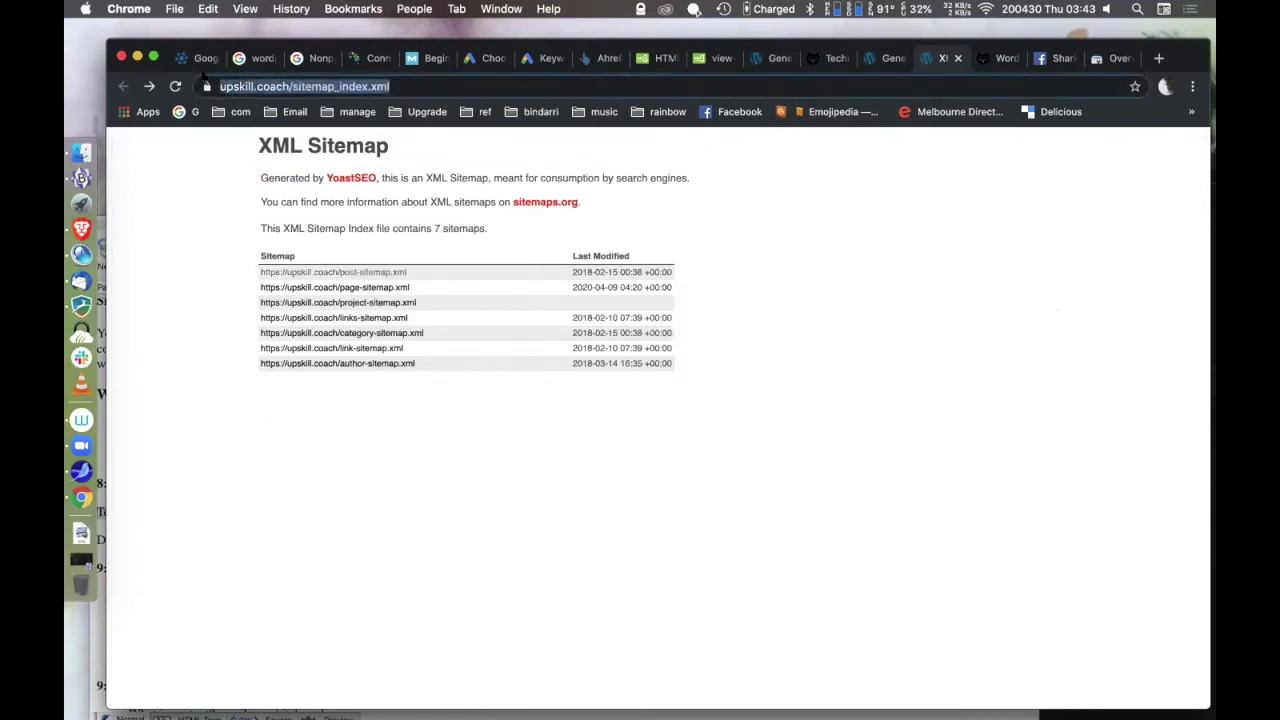
Open the WordPress Permalinks settings from the site's admin area in a separate tab and review the permalink structure and optional bases.
click(869, 60)
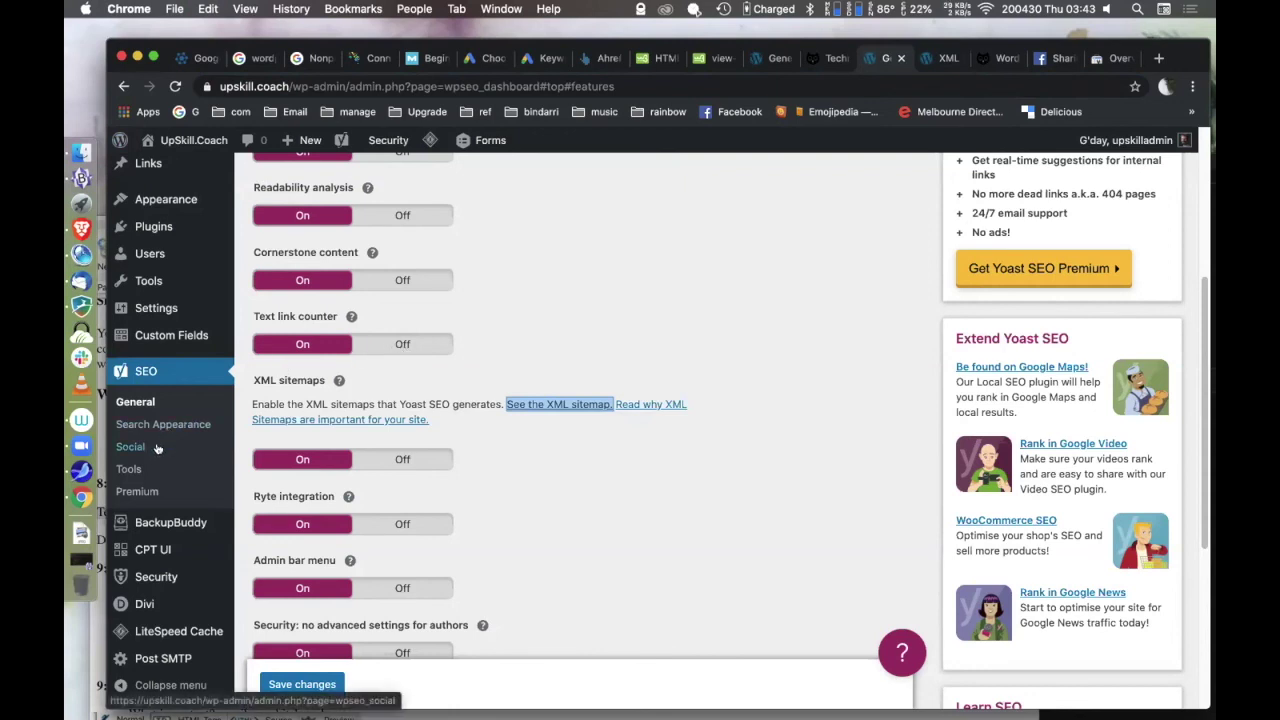
scroll(176, 471, down, 2)
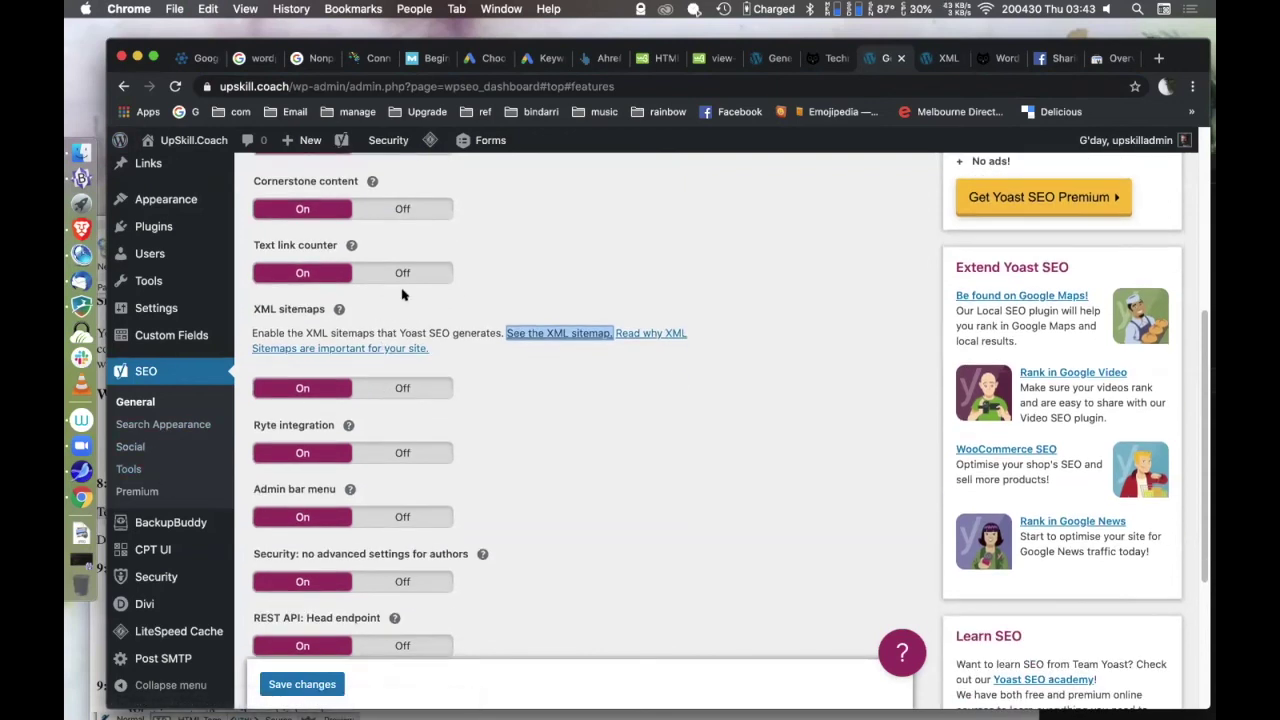
mouse_move(140, 616)
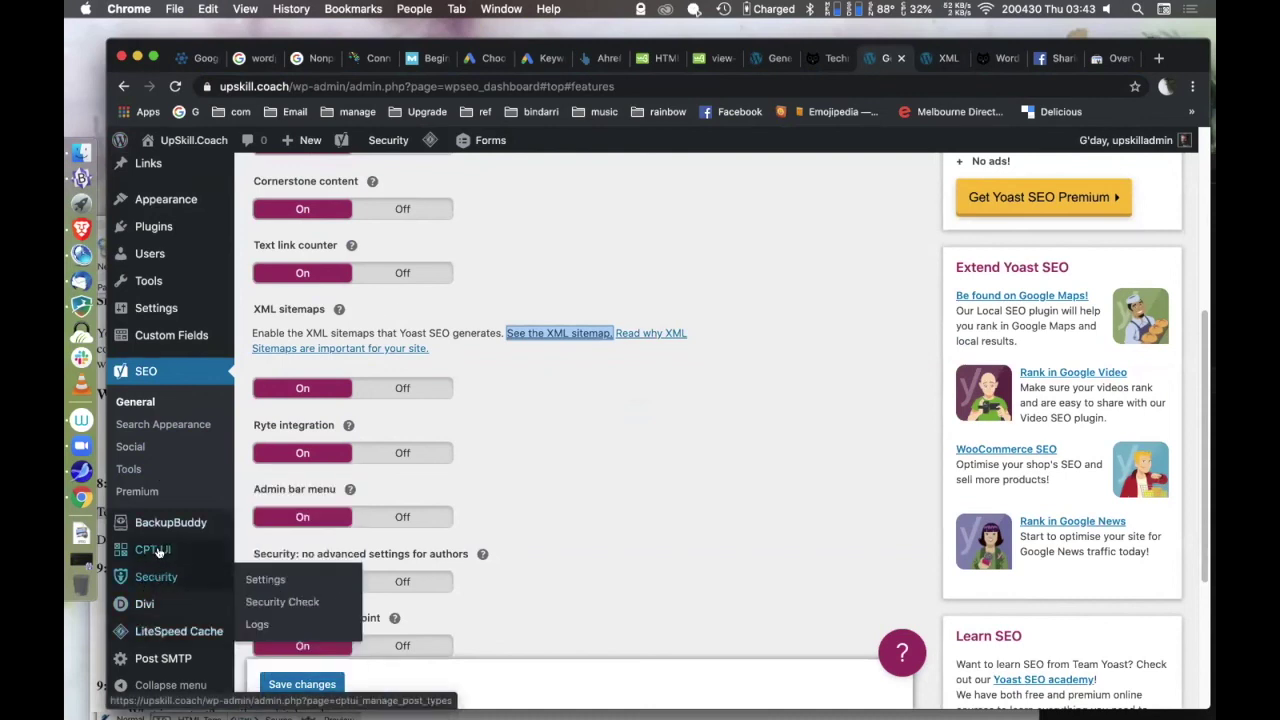
scroll(175, 500, up, 1)
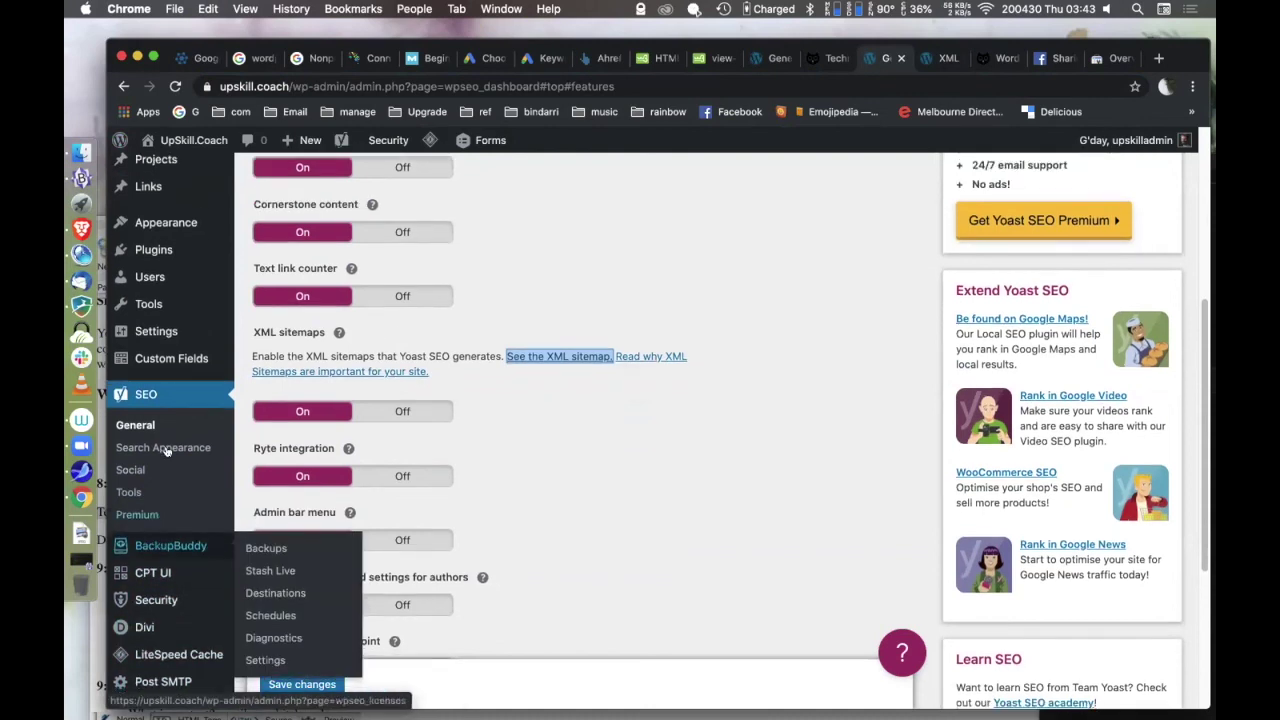
mouse_move(163, 331)
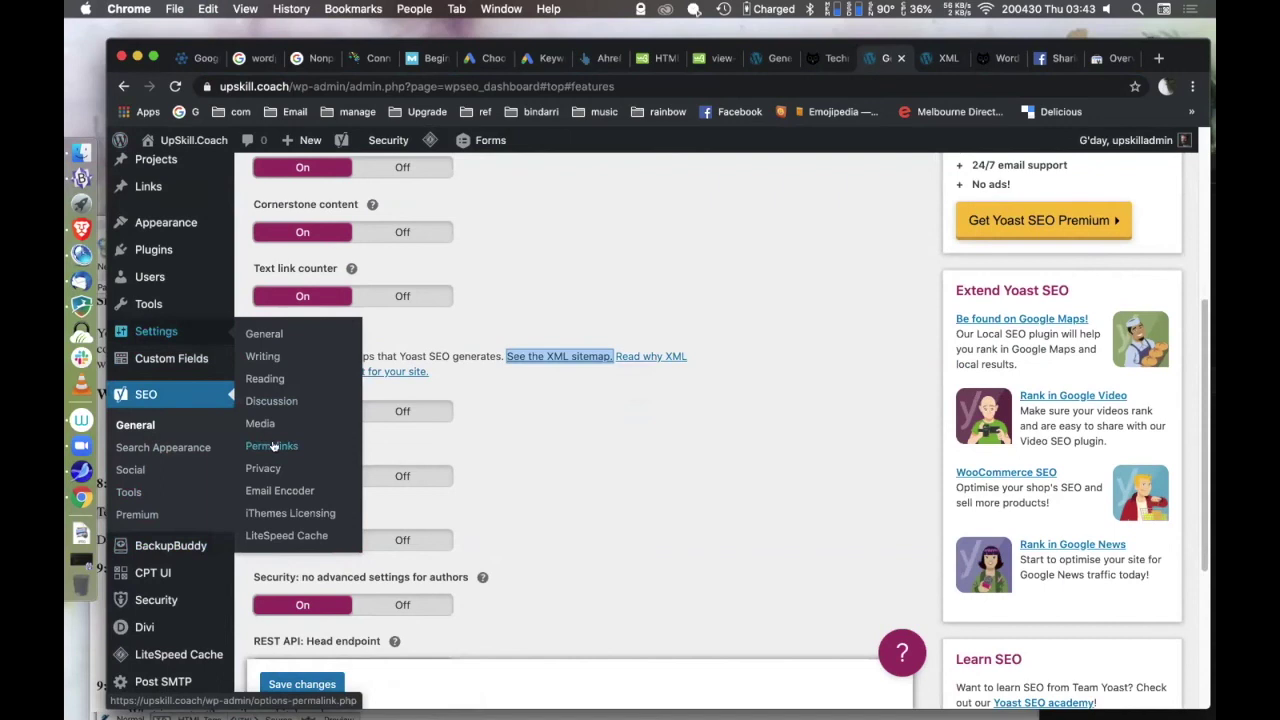
right_click(273, 446)
click(654, 254)
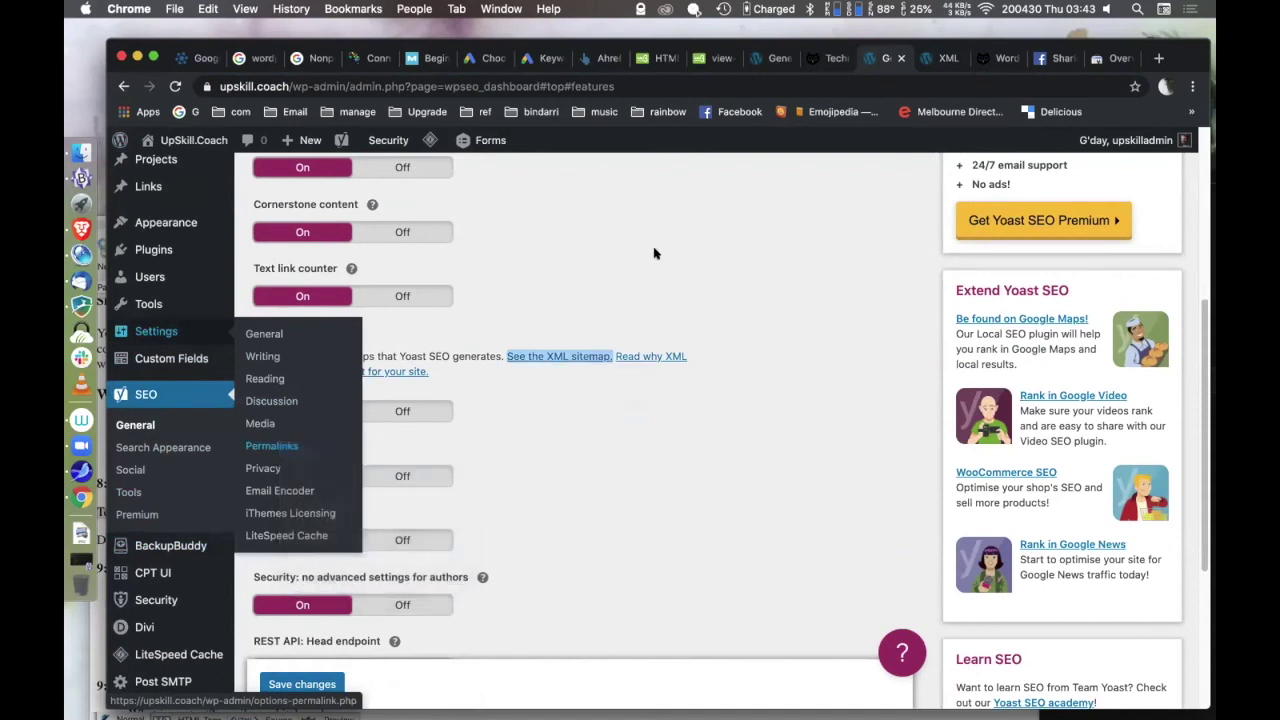
key(ctrl+Tab)
key(ctrl+Tab)
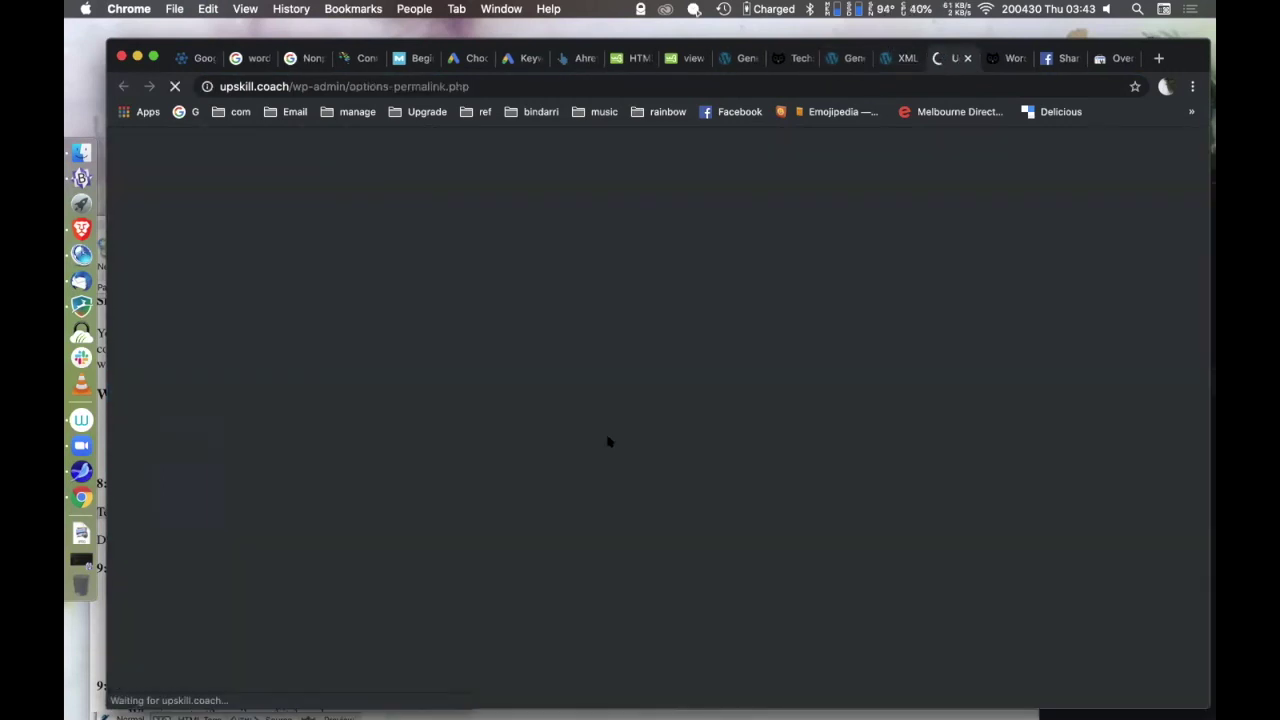
scroll(502, 603, down, 5)
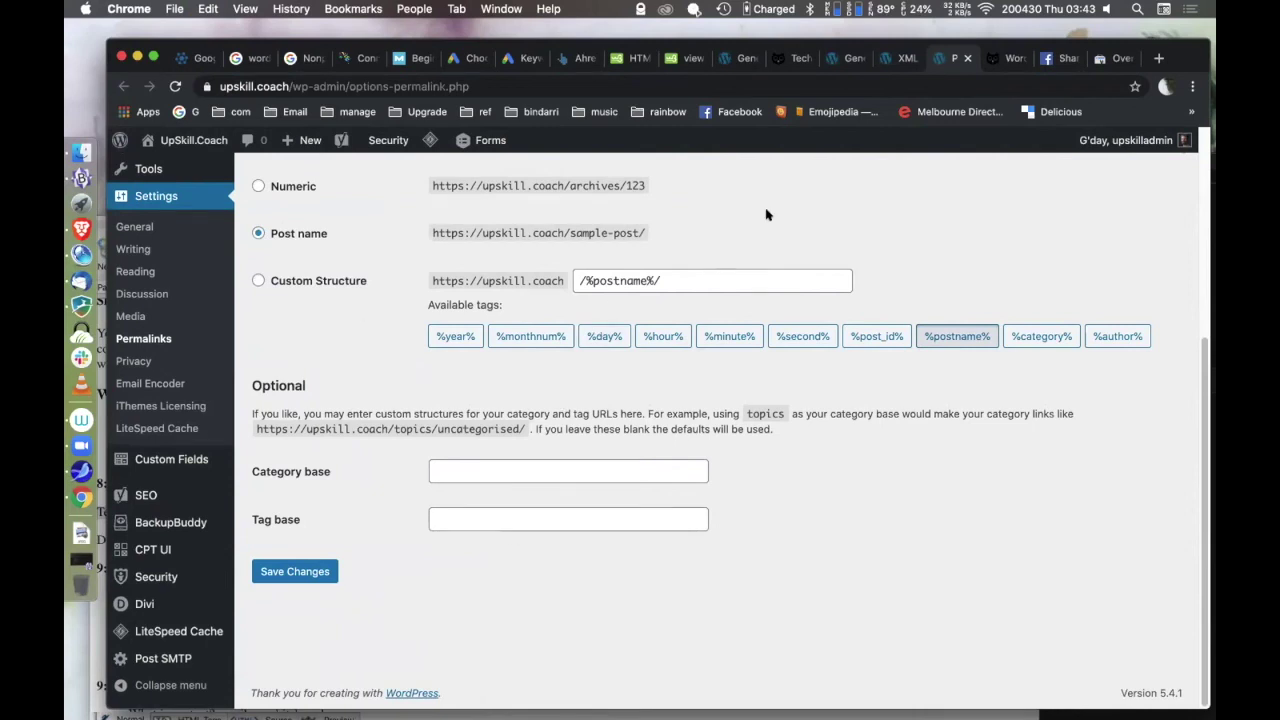
click(896, 60)
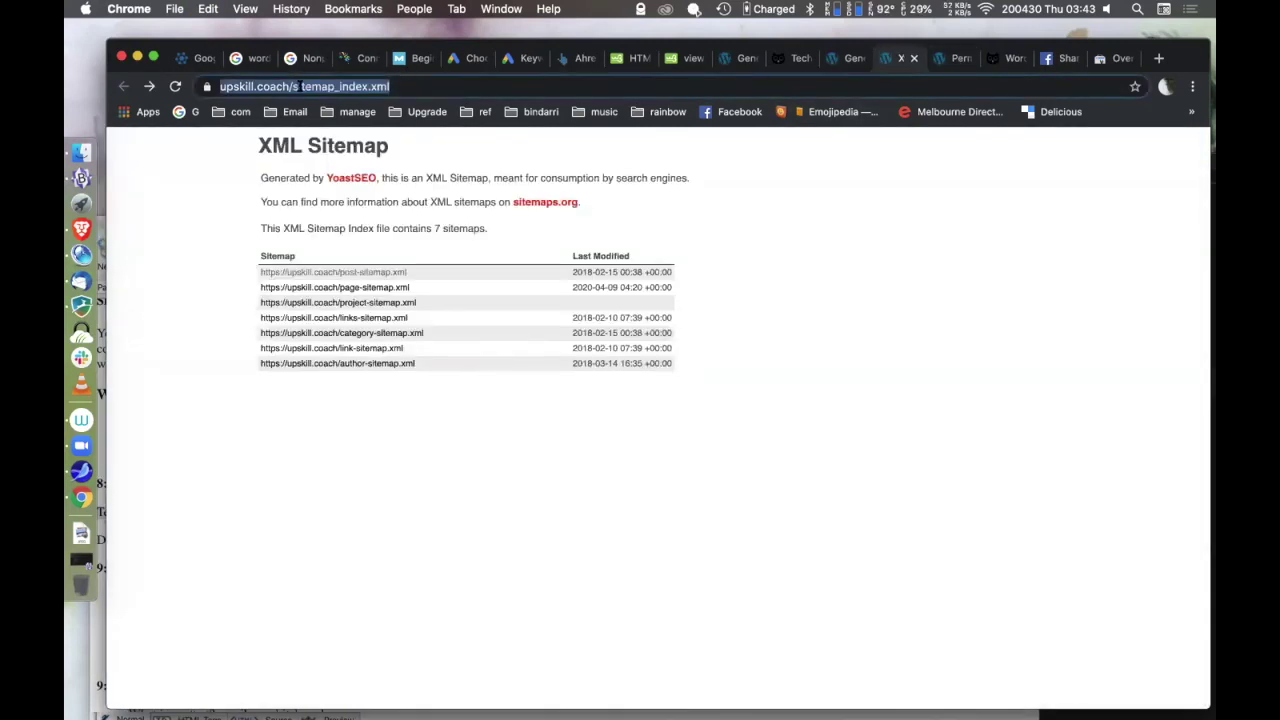
click(1108, 60)
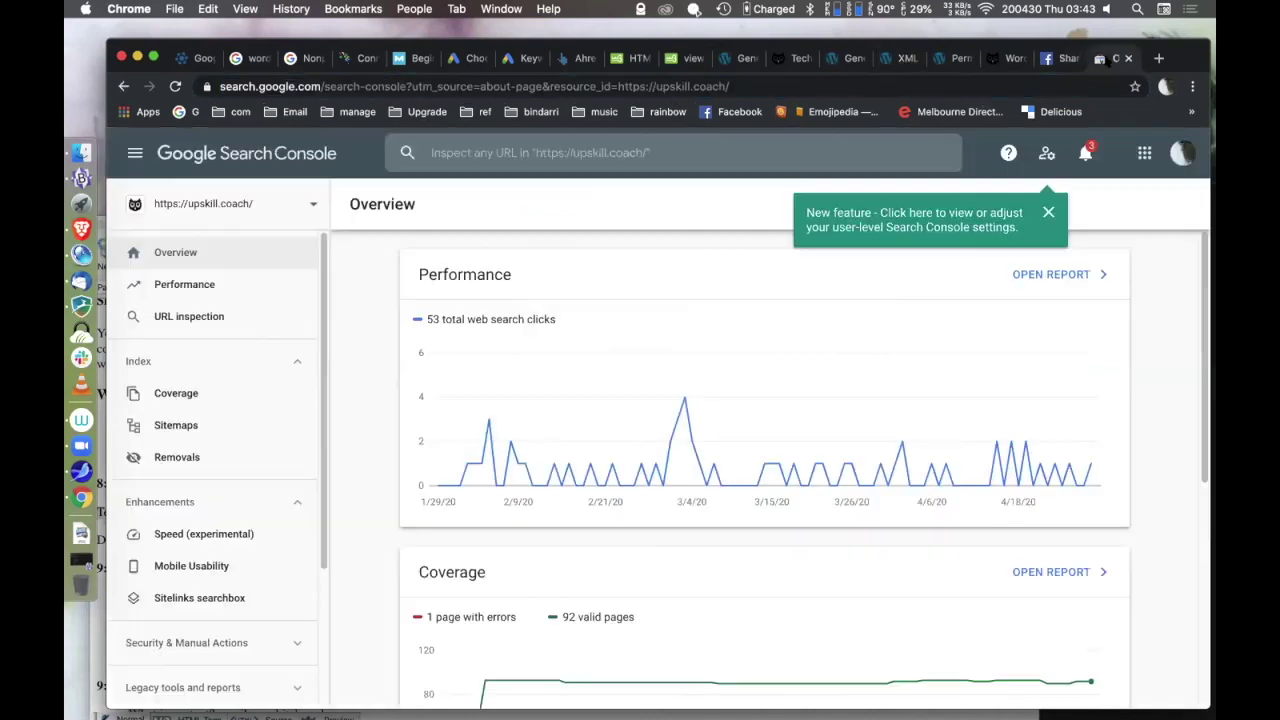
click(170, 425)
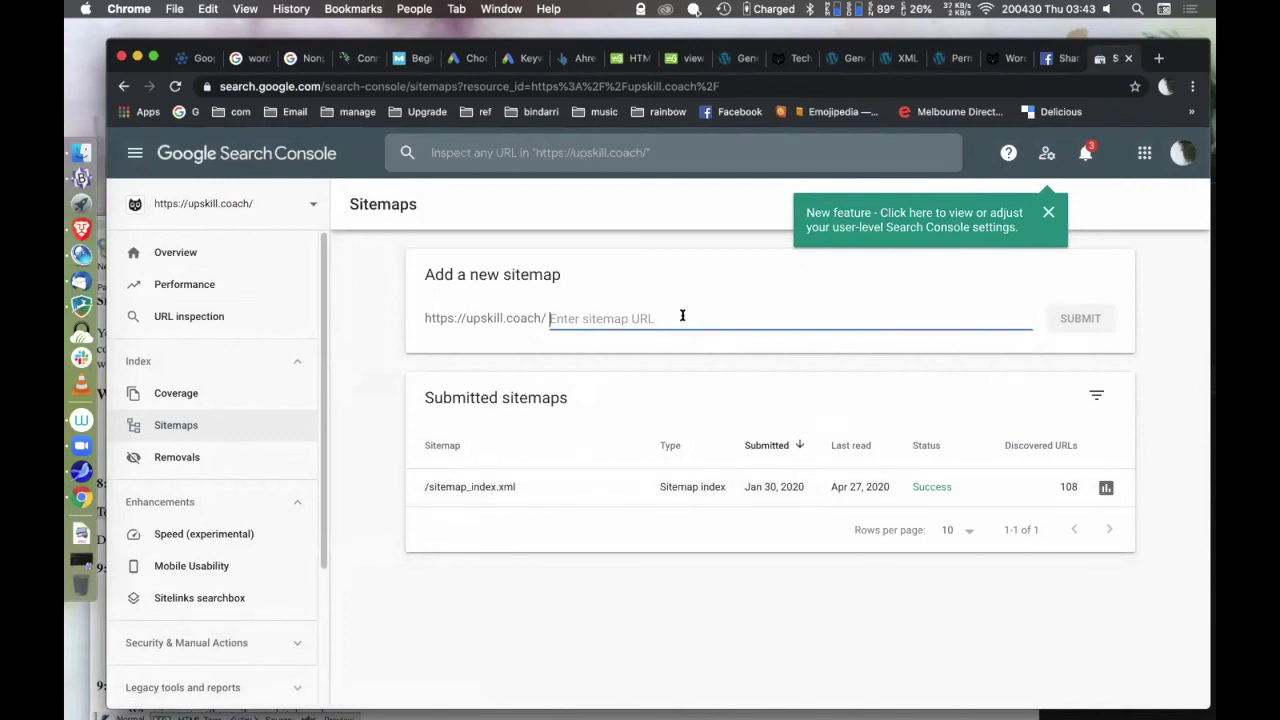
key(super+v)
drag(671, 318, 545, 318)
key(BackSpace)
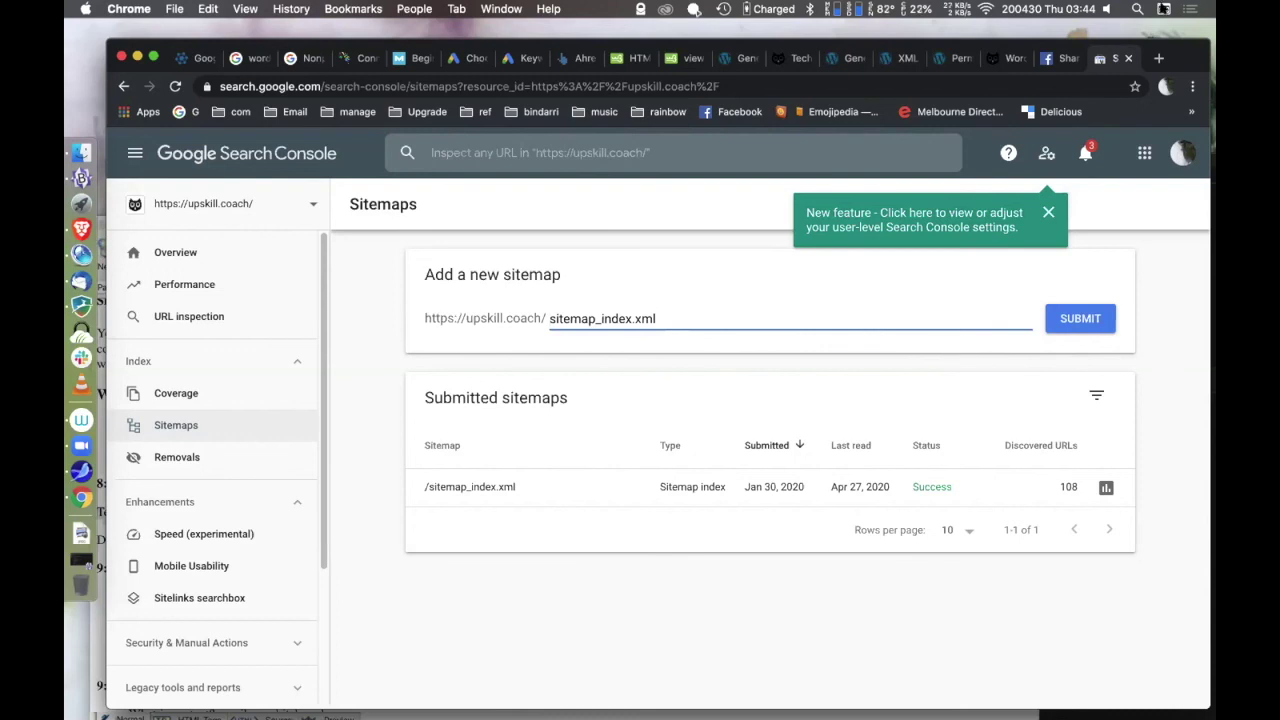
Check the XML sitemap index against the submitted sitemap's details, and open the Coverage report for the site.
click(905, 58)
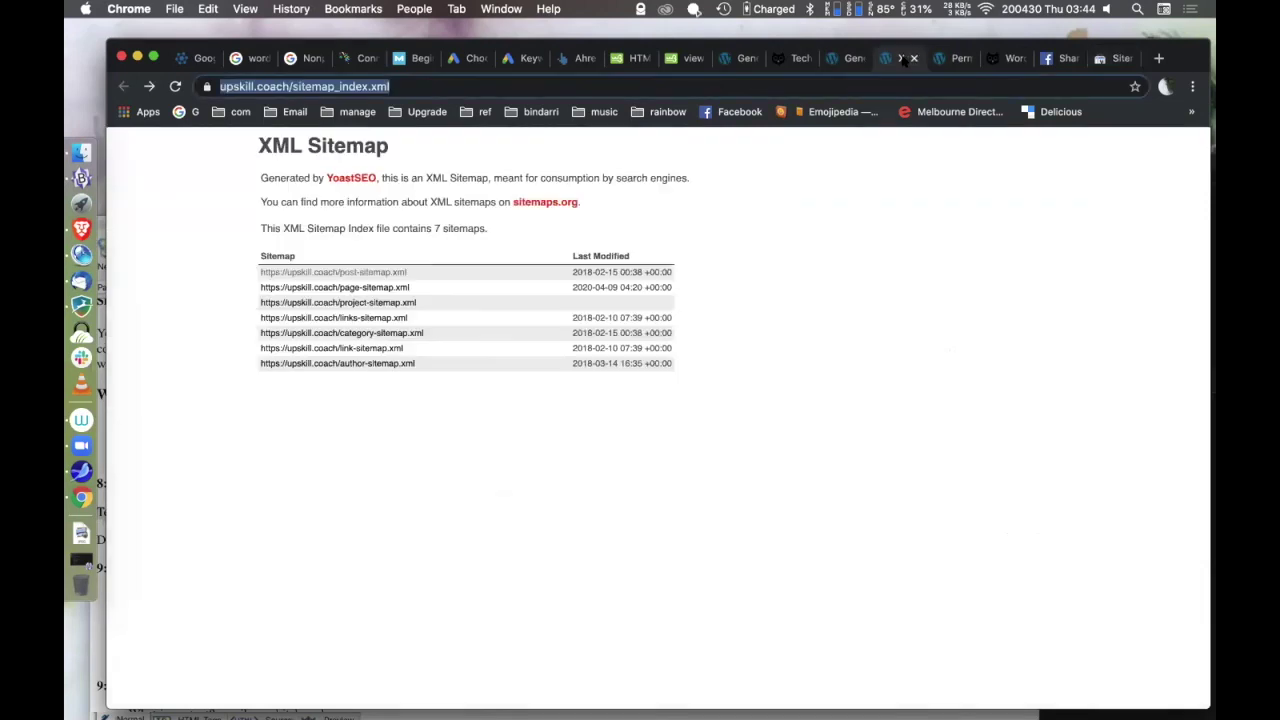
click(1107, 60)
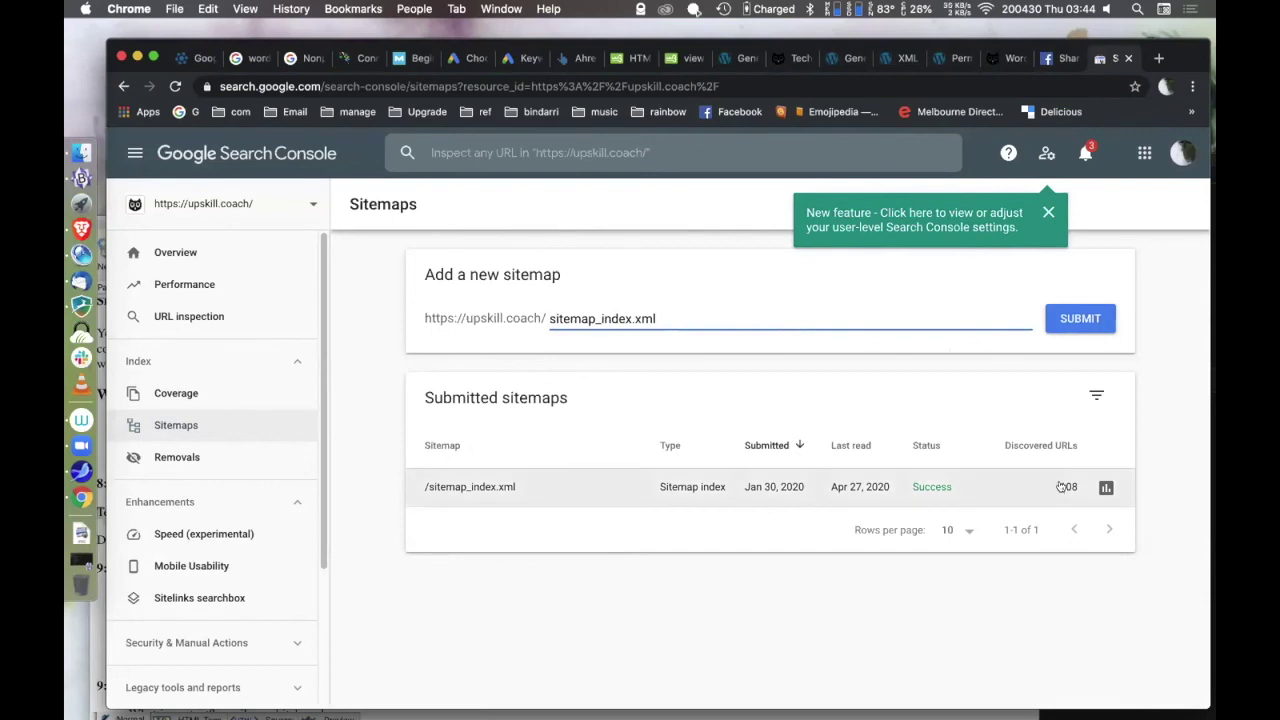
click(158, 390)
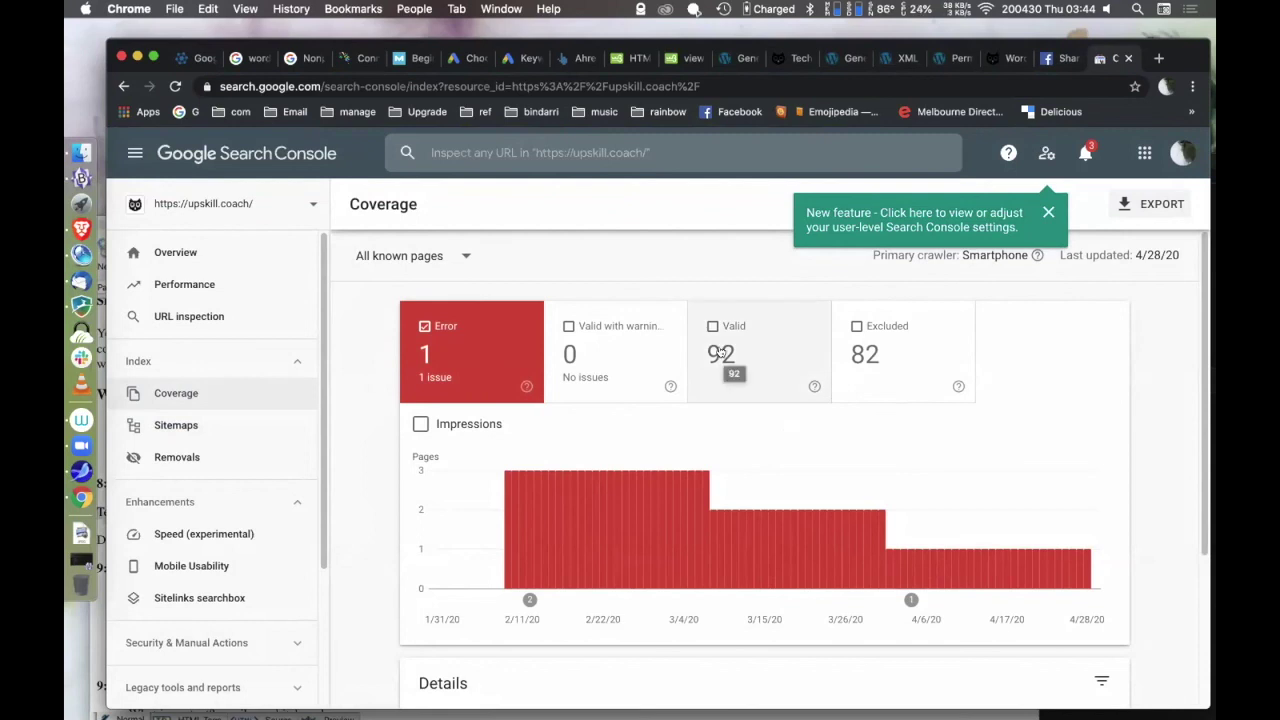
click(168, 317)
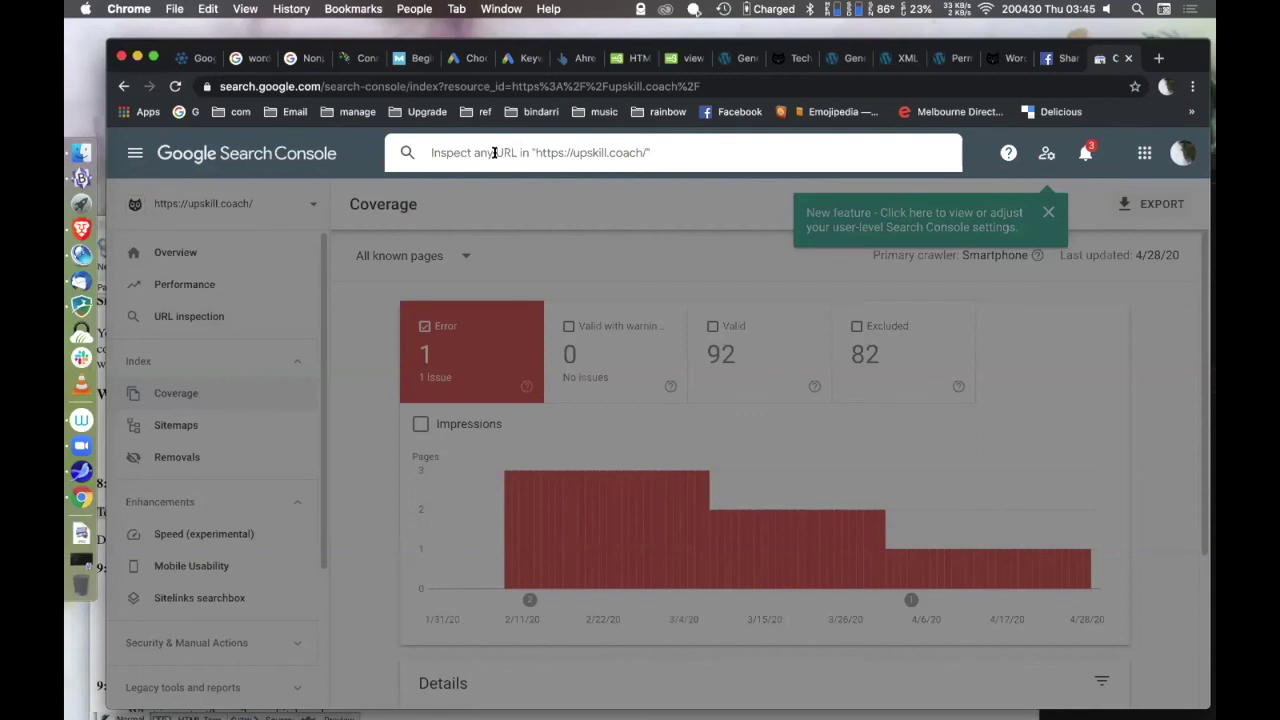
click(992, 58)
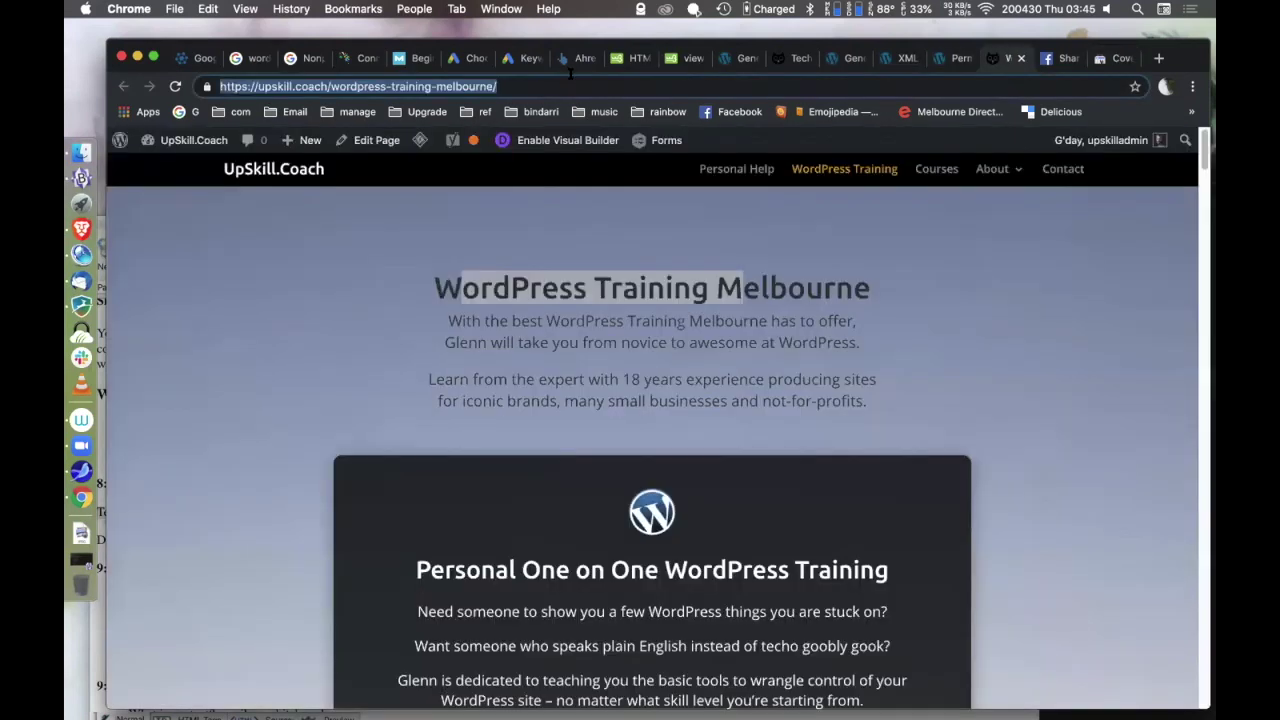
click(1112, 58)
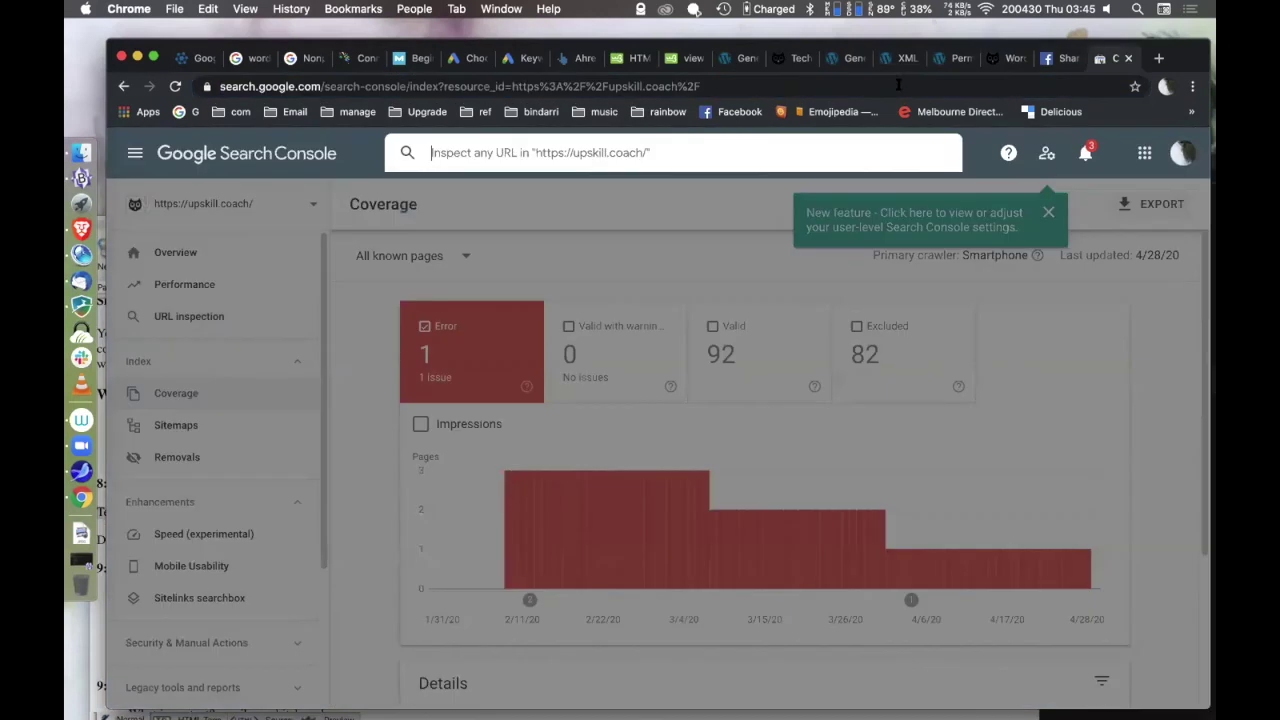
text(https://upskill.coach/wordpress-training-melbourne/)
key(Return)
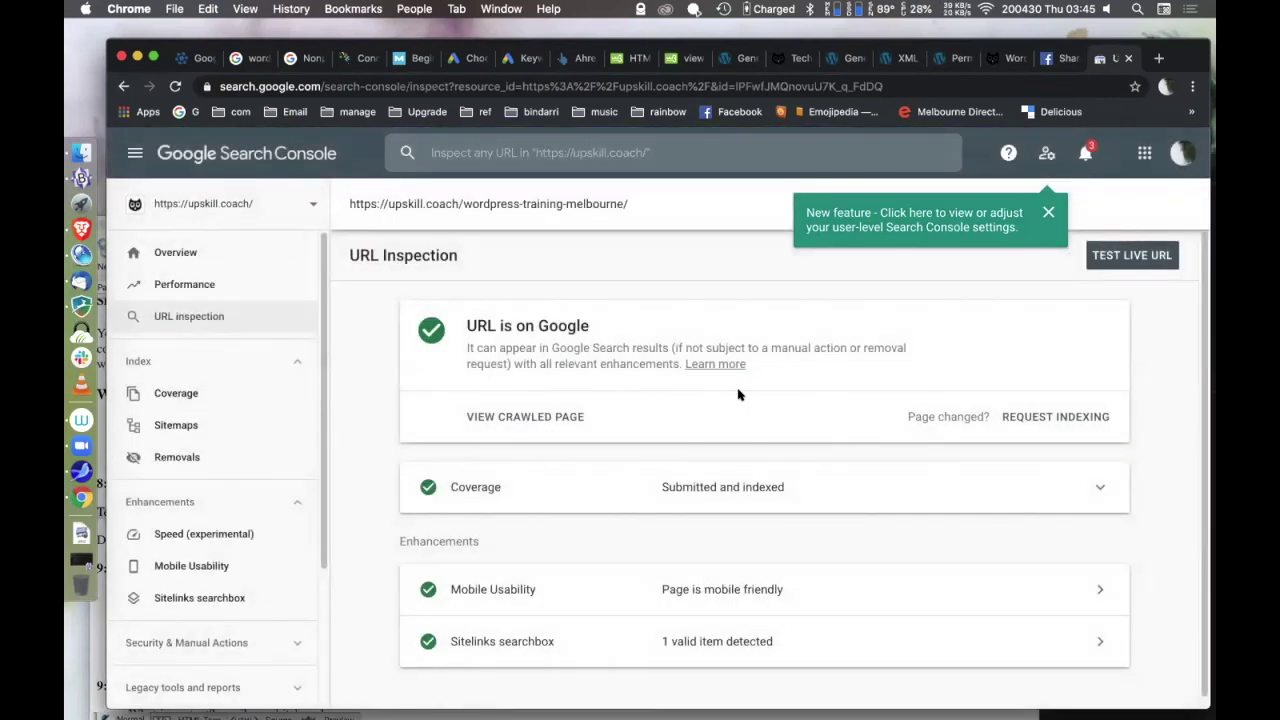
Expand the inspected page's coverage details, review its discovery, crawl, indexing and enhancement information, and look over the other available reports.
click(1094, 486)
scroll(1120, 517, down, 3)
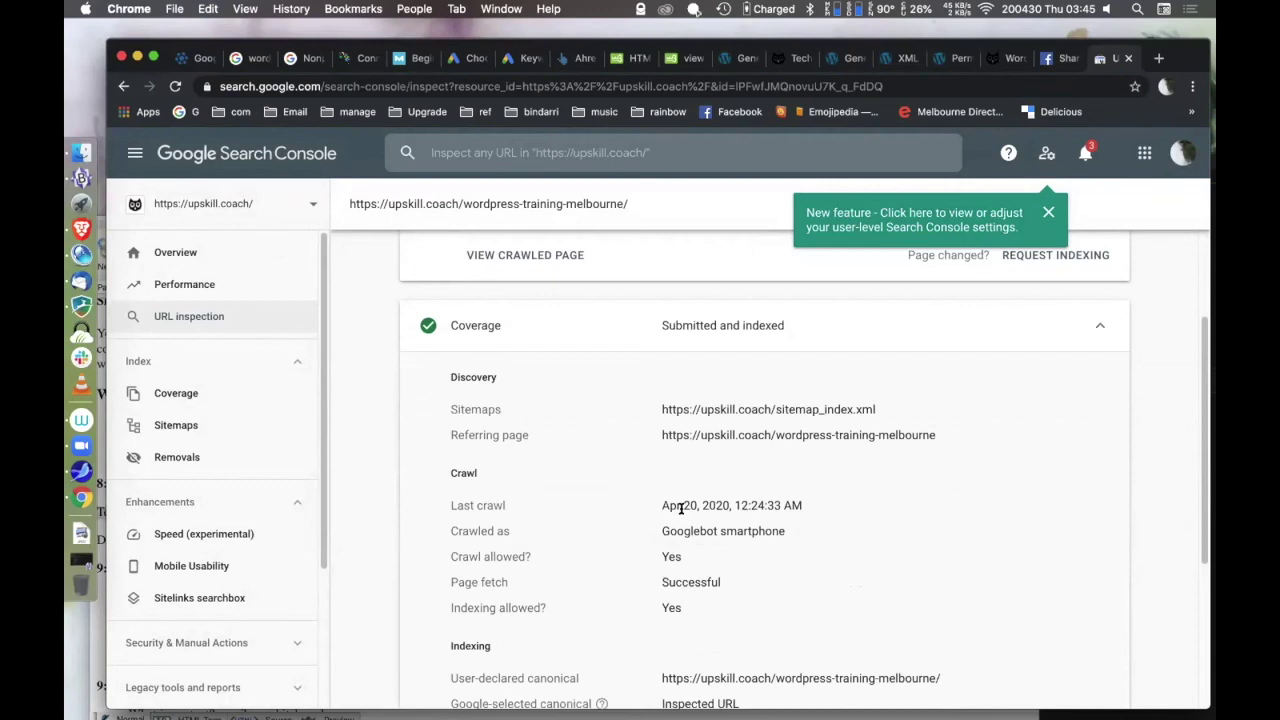
scroll(681, 509, down, 5)
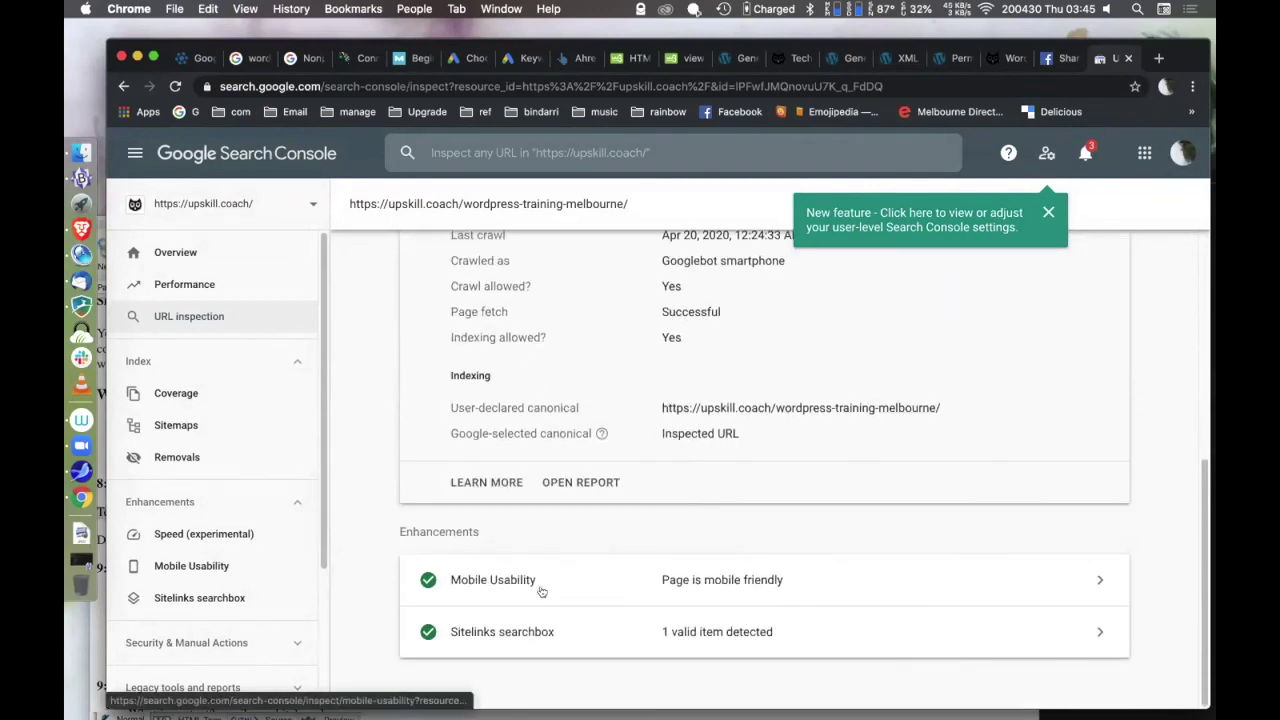
scroll(846, 526, up, 8)
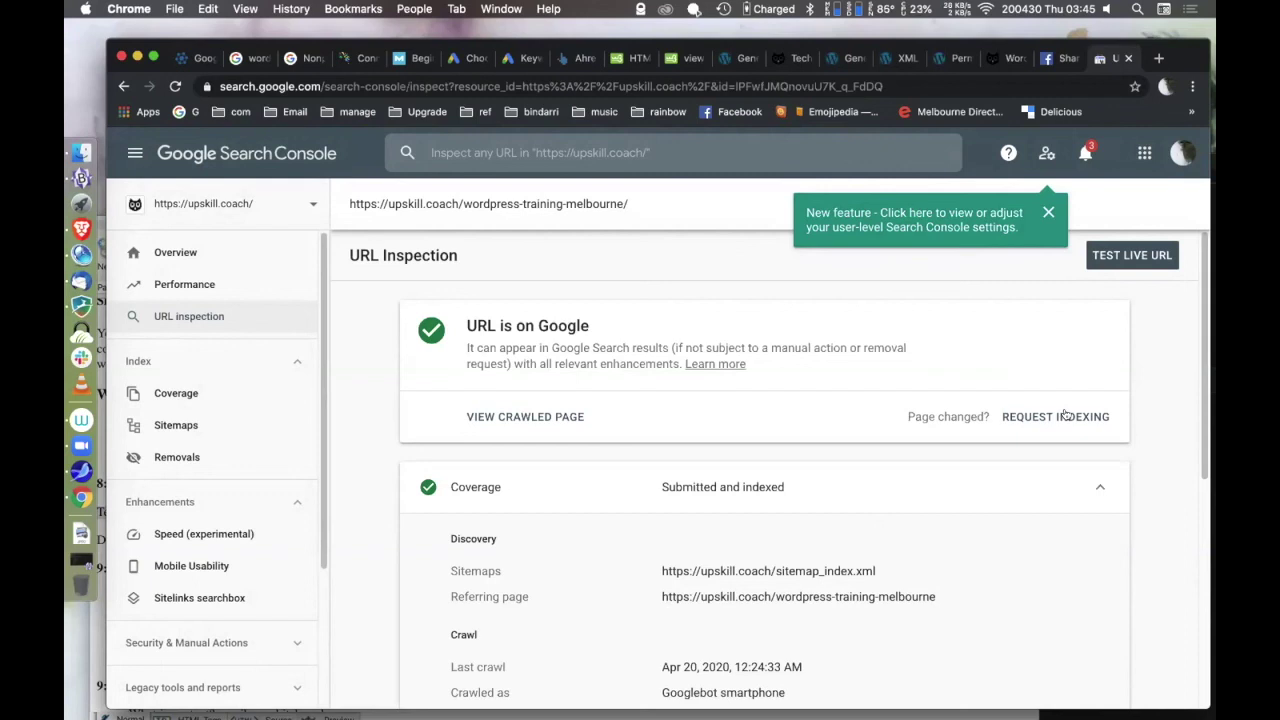
scroll(206, 526, down, 3)
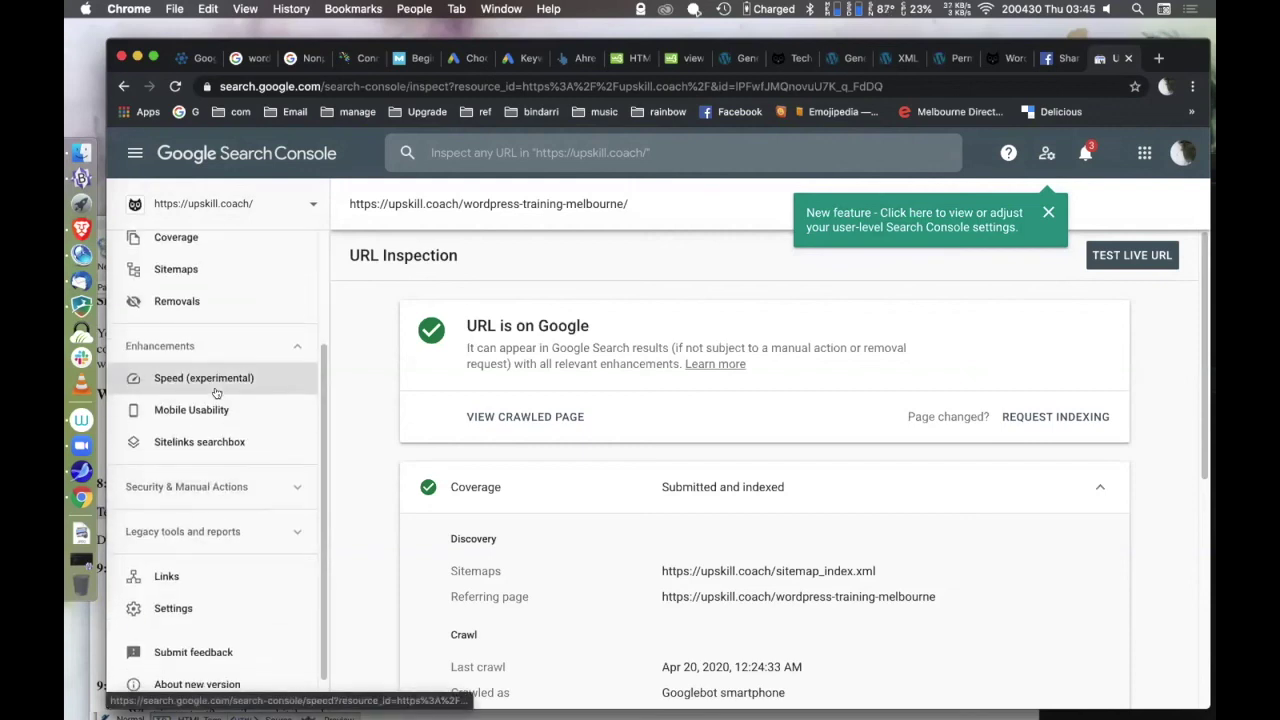
scroll(208, 512, down, 1)
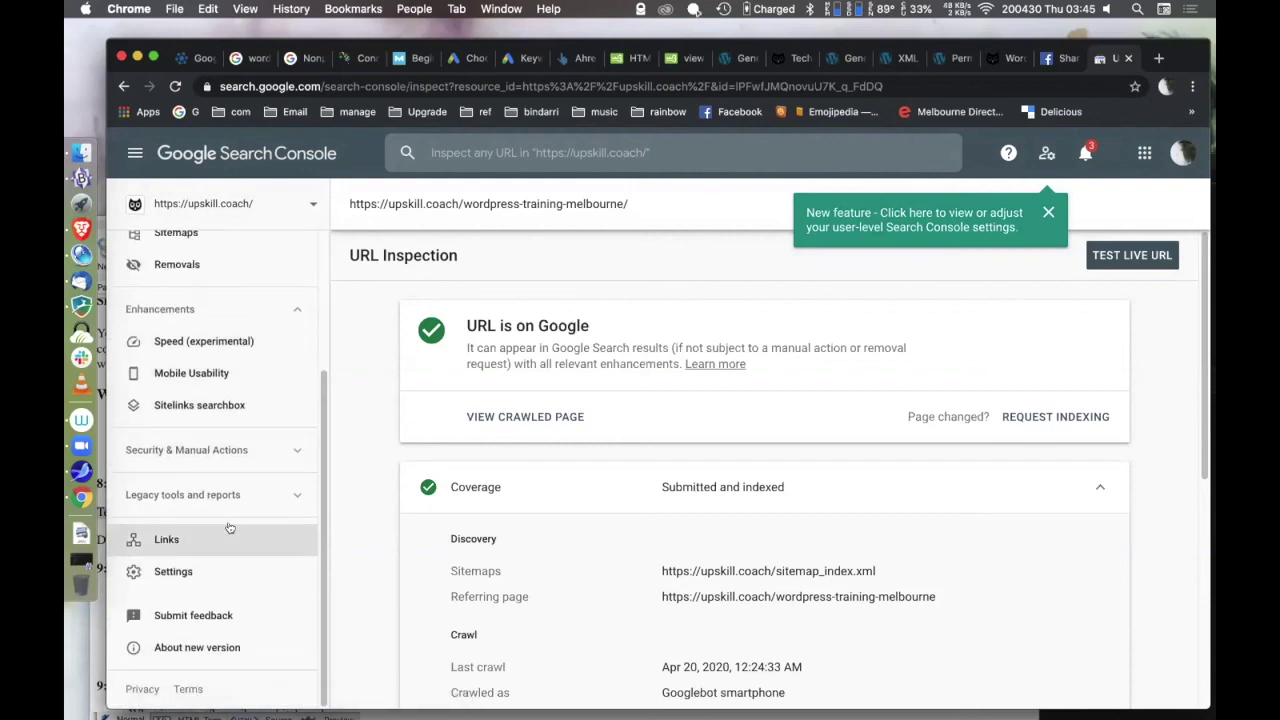